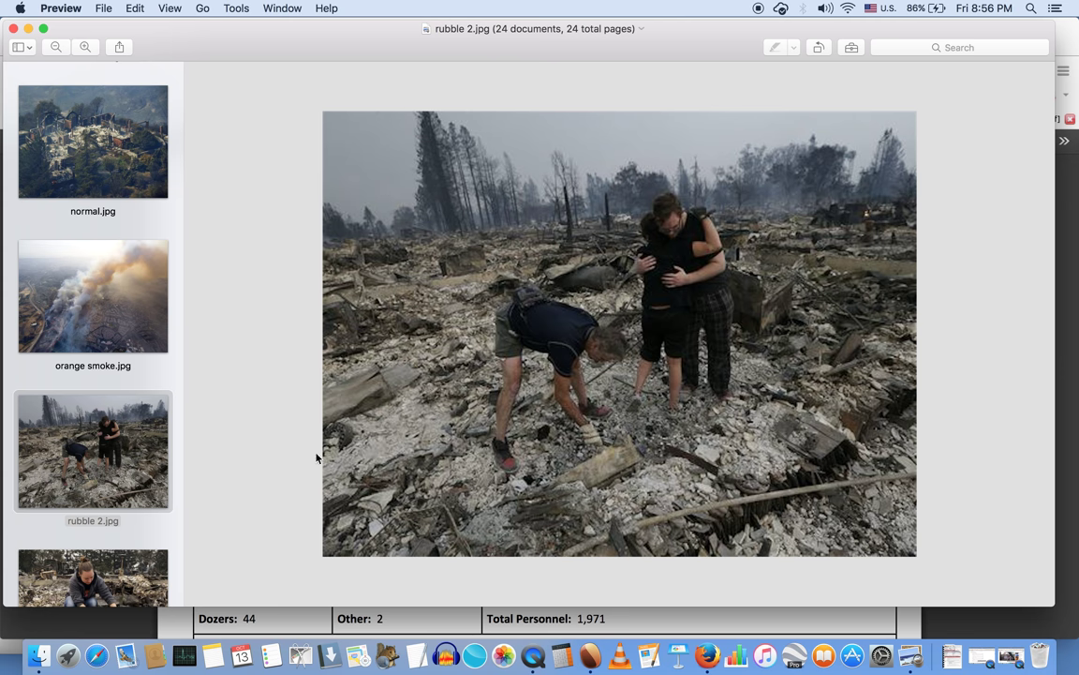
Browse the fire photos 'no glass.jpg' and 'California-Wildfires.2.jpg', then return to 'rubble 2.jpg'
scroll(53, 307, "down", 5)
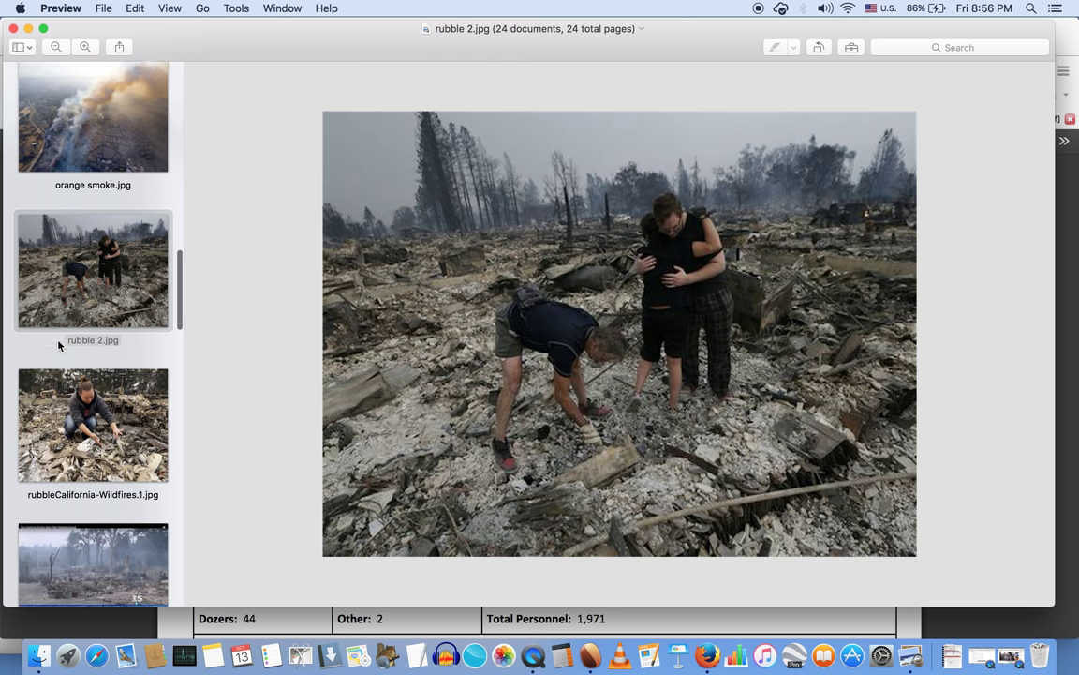
scroll(58, 345, "down", 10)
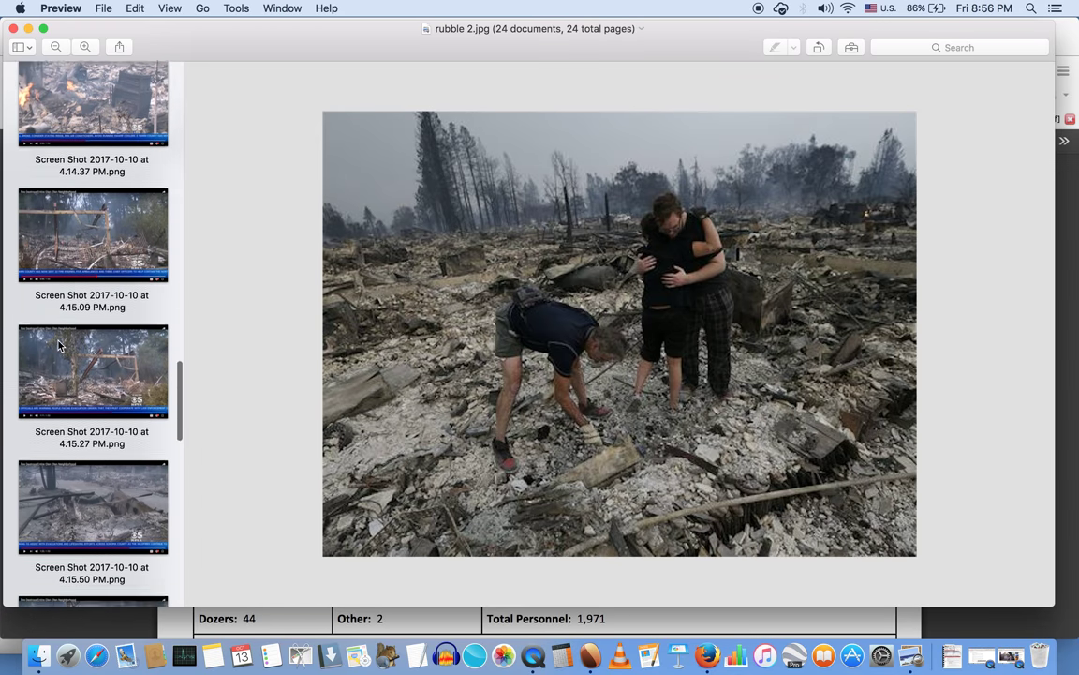
scroll(58, 346, "down", 9)
scroll(58, 346, "up", 18)
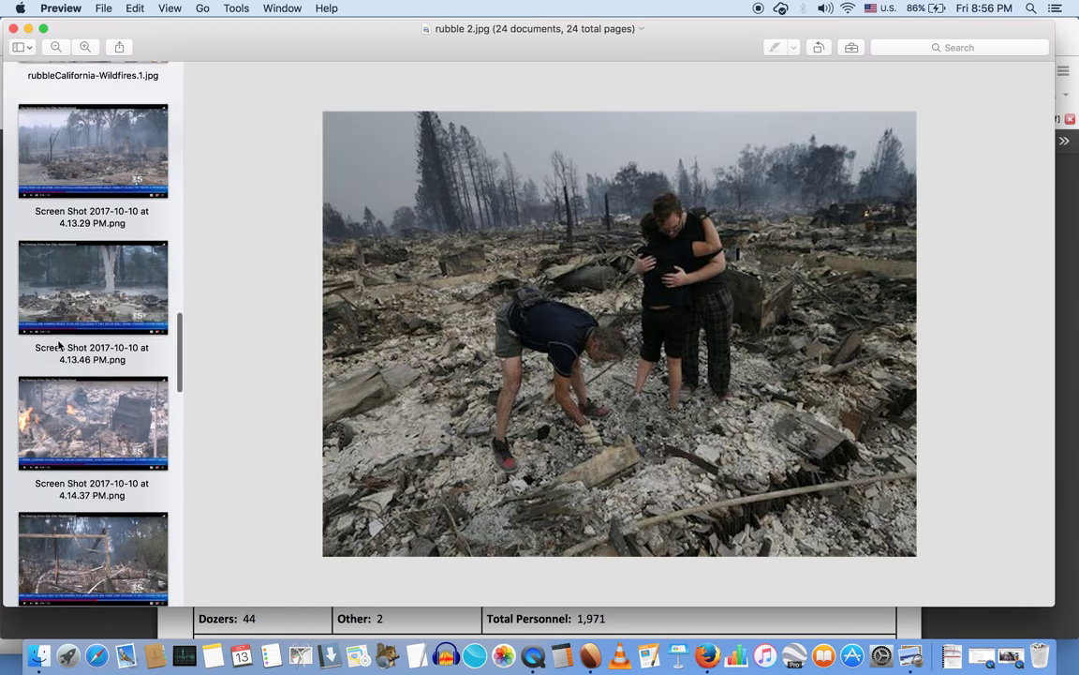
scroll(58, 345, "up", 15)
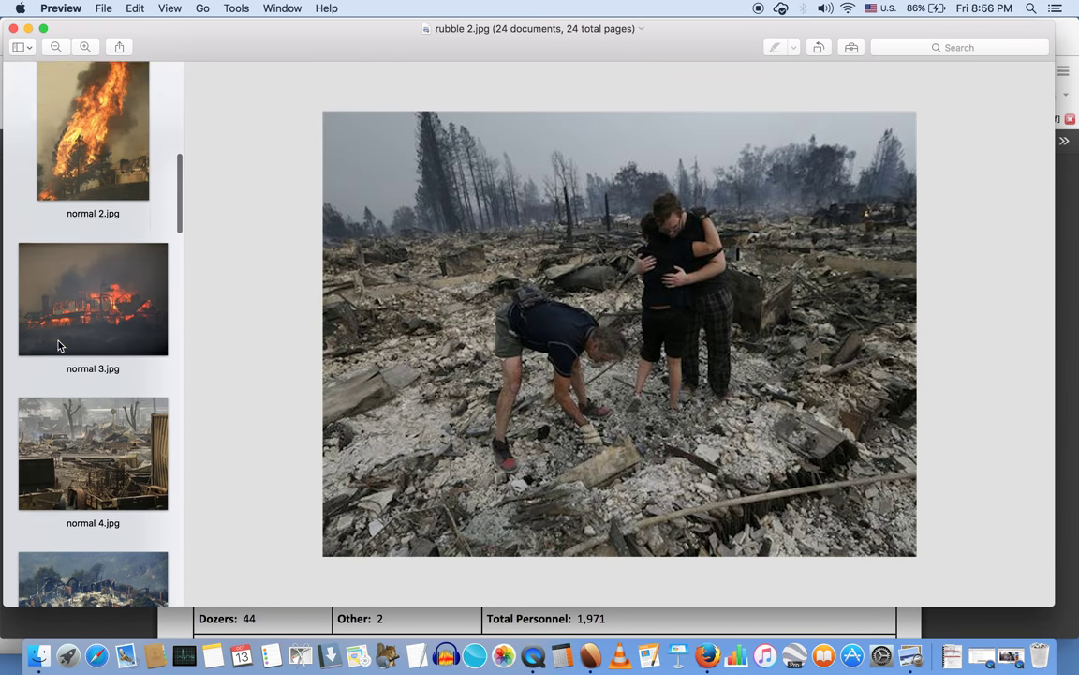
scroll(58, 346, "up", 10)
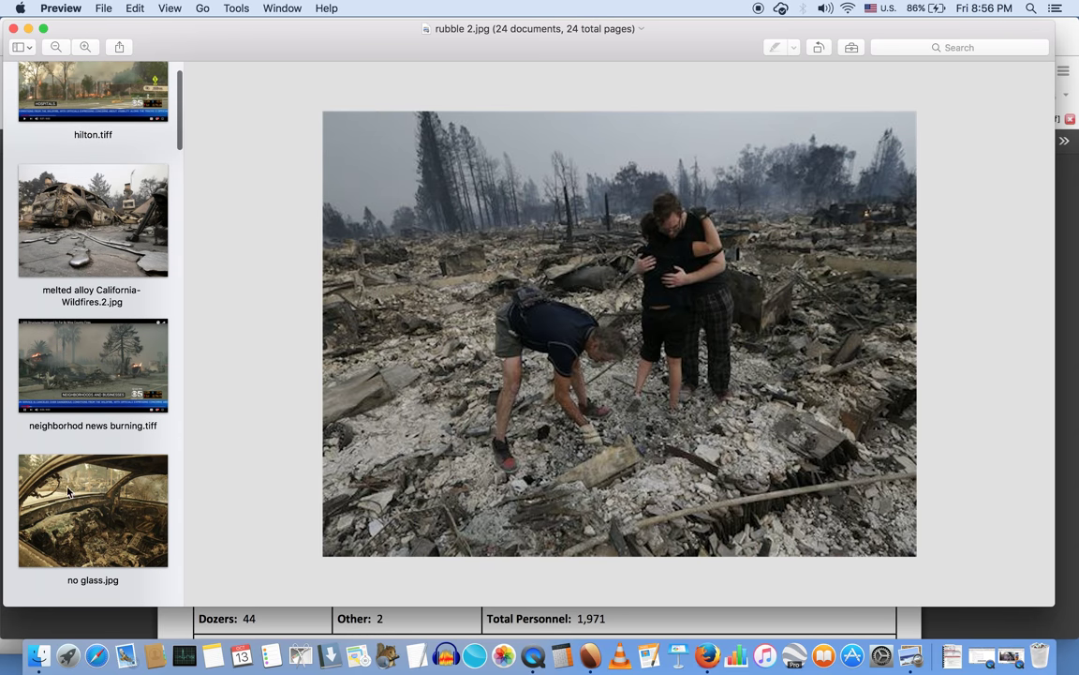
left_click(67, 491)
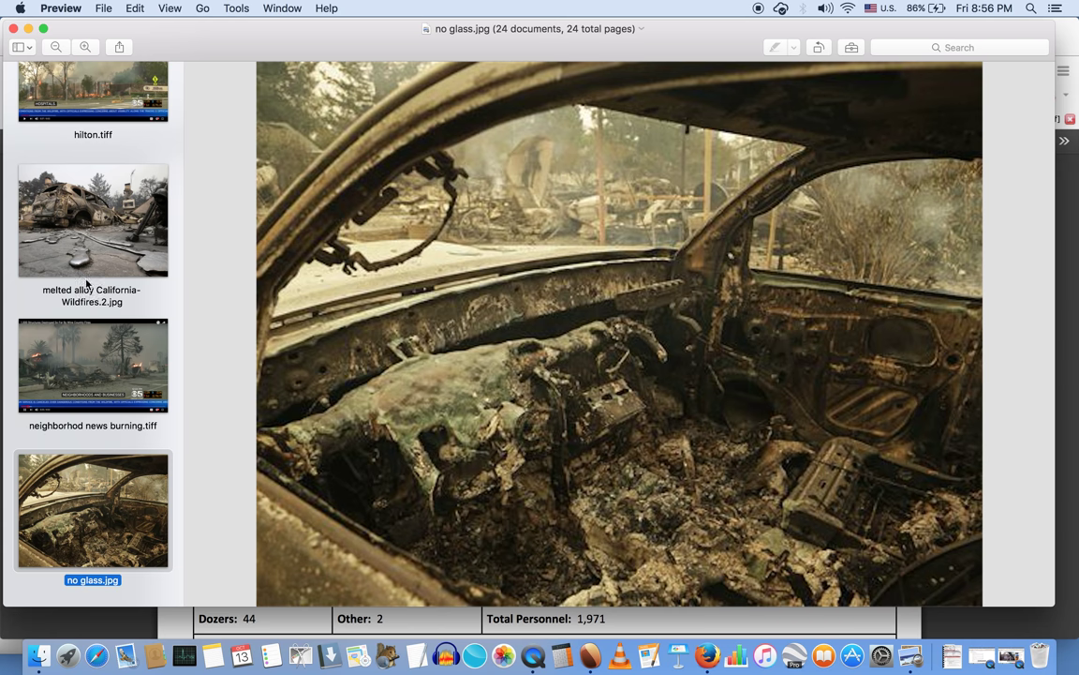
left_click(94, 261)
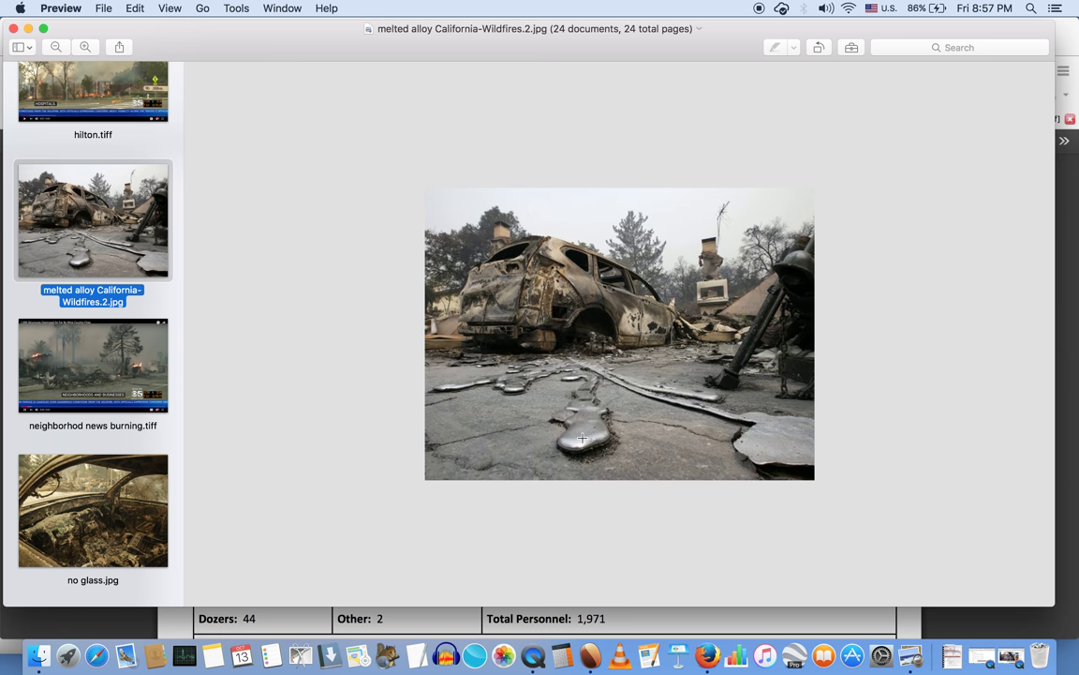
left_click(91, 503)
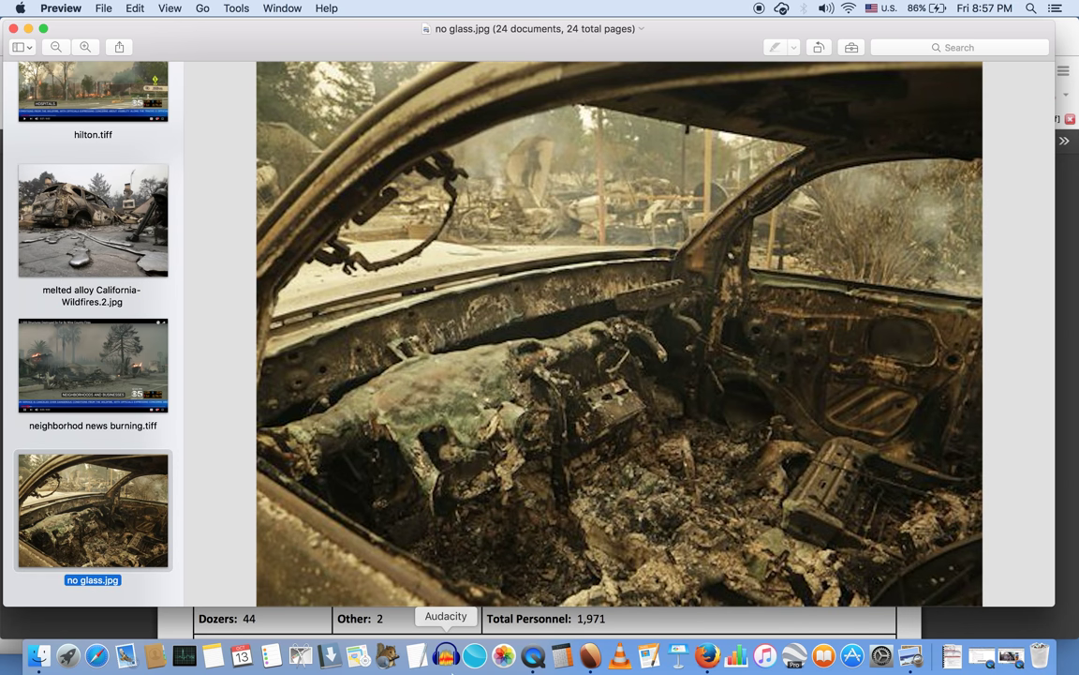
scroll(65, 281, "down", 10)
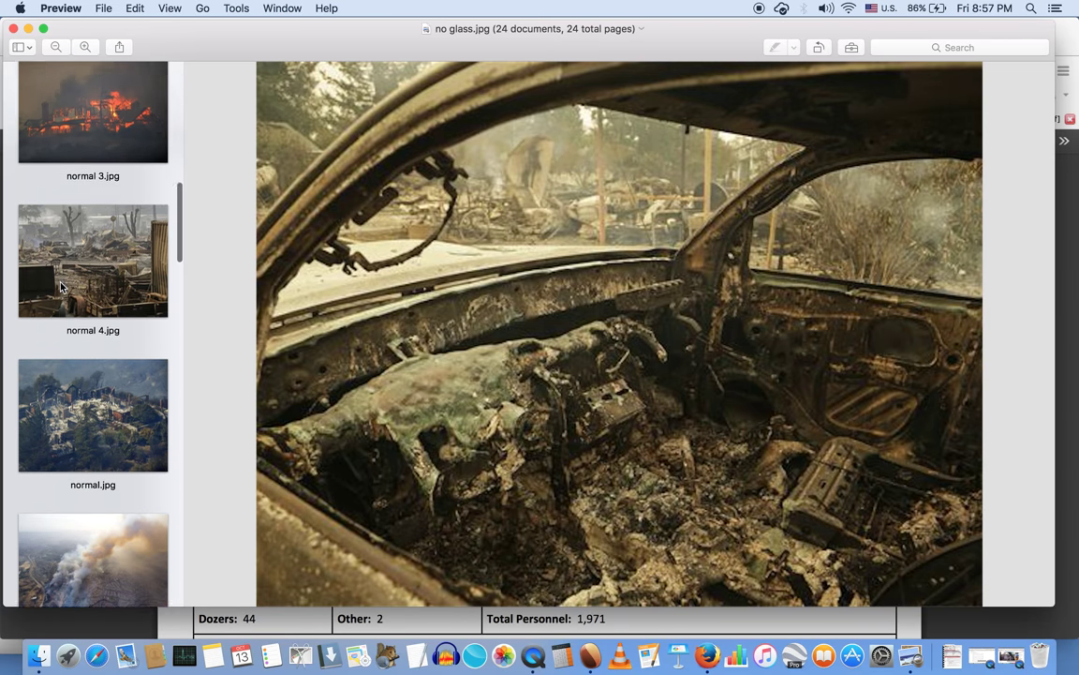
scroll(65, 282, "down", 6)
left_click(109, 161)
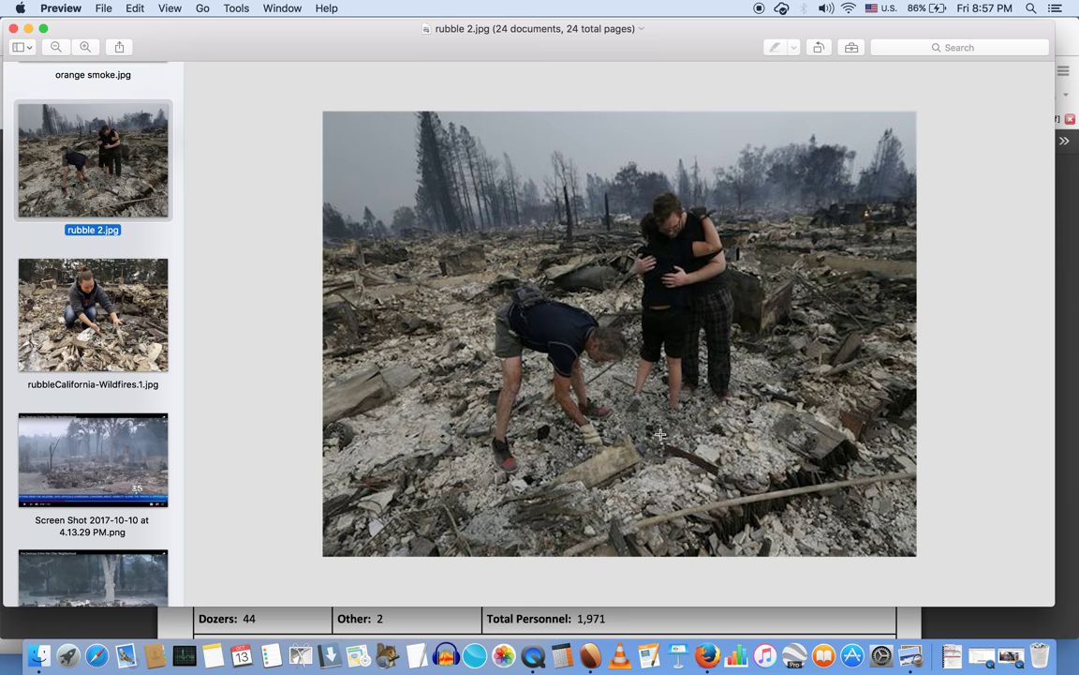
Scroll the fire incident report PDF, then switch to the 2017 Statewide Fire Map
left_click(662, 621)
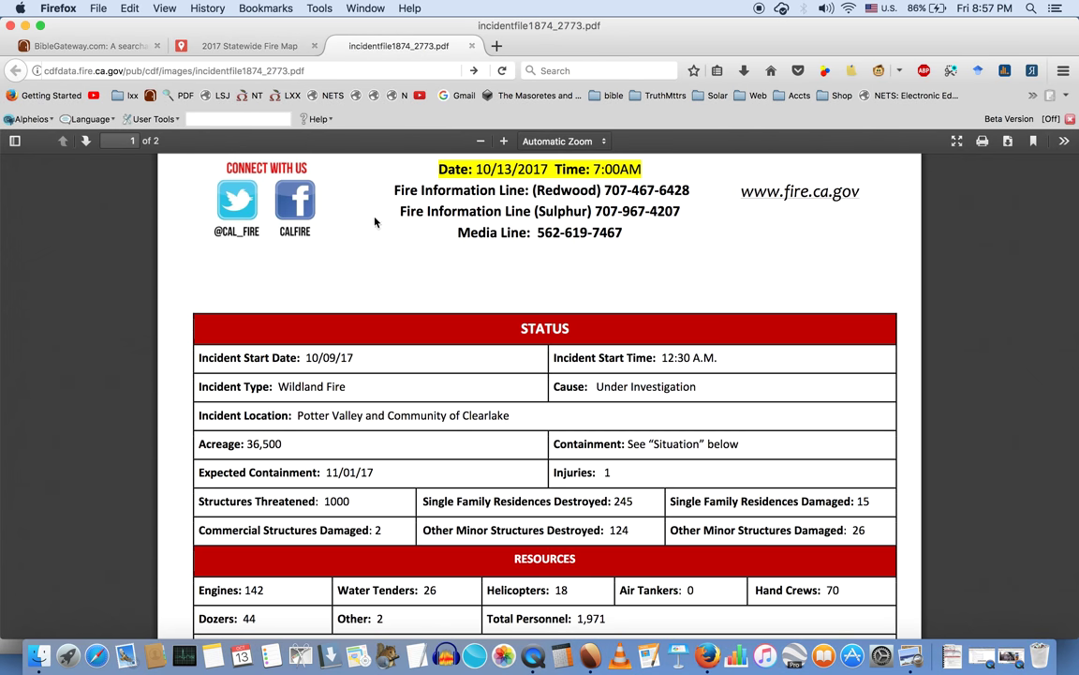
scroll(398, 248, "down", 10)
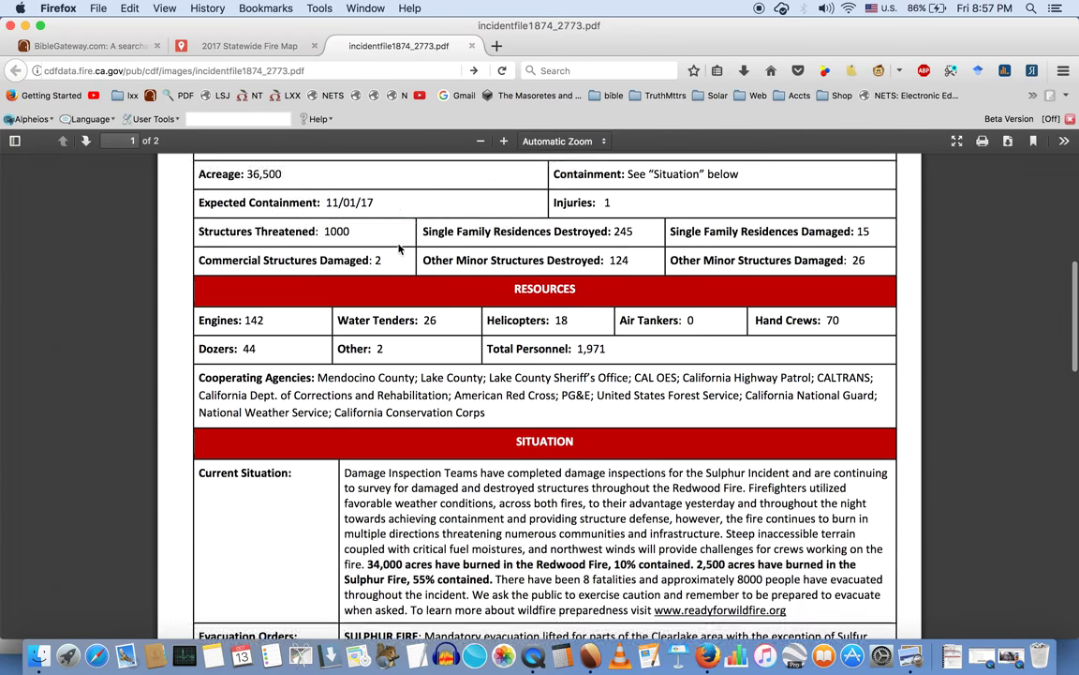
left_click(246, 45)
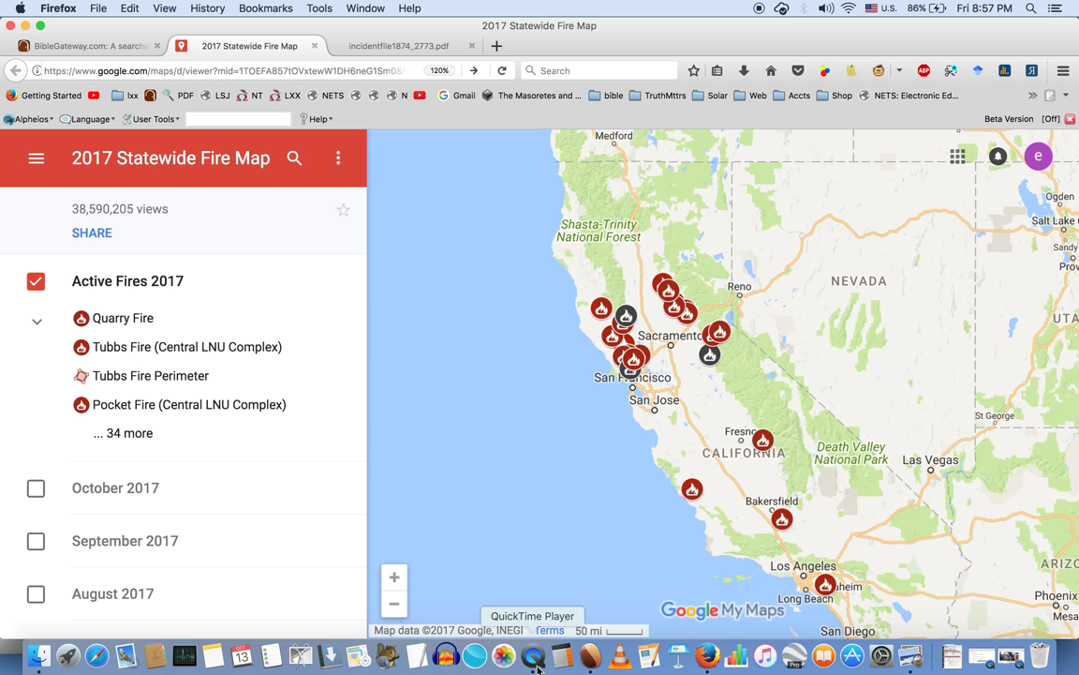
Bring the Bean wildfire table forward and scroll up and down through its rows
left_click(589, 662)
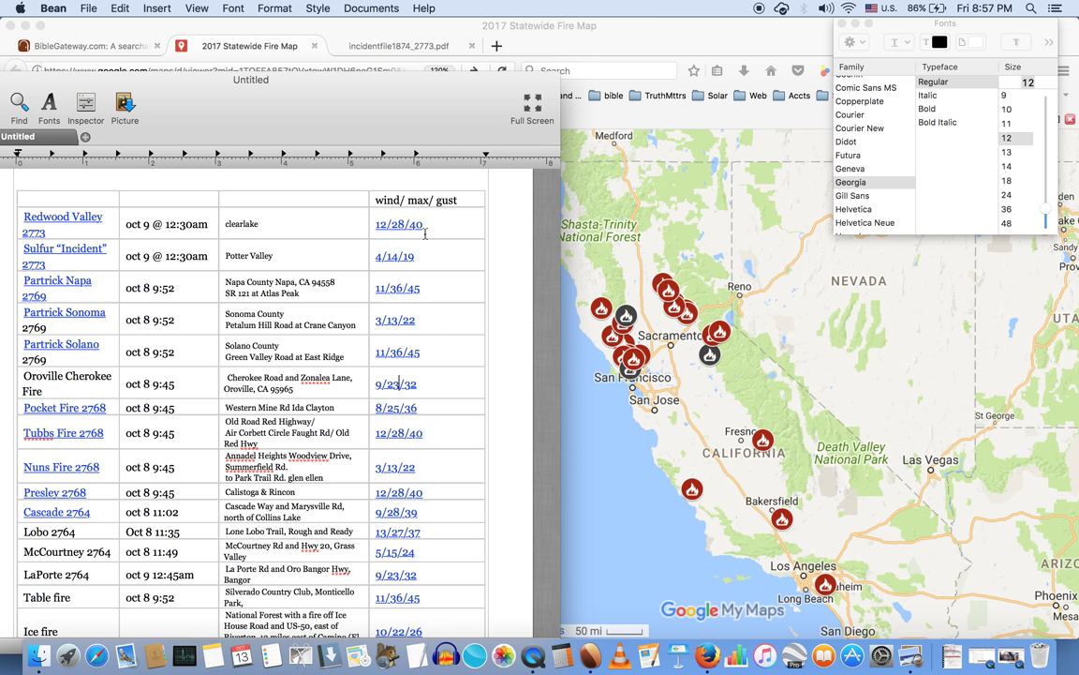
scroll(470, 235, "down", 5)
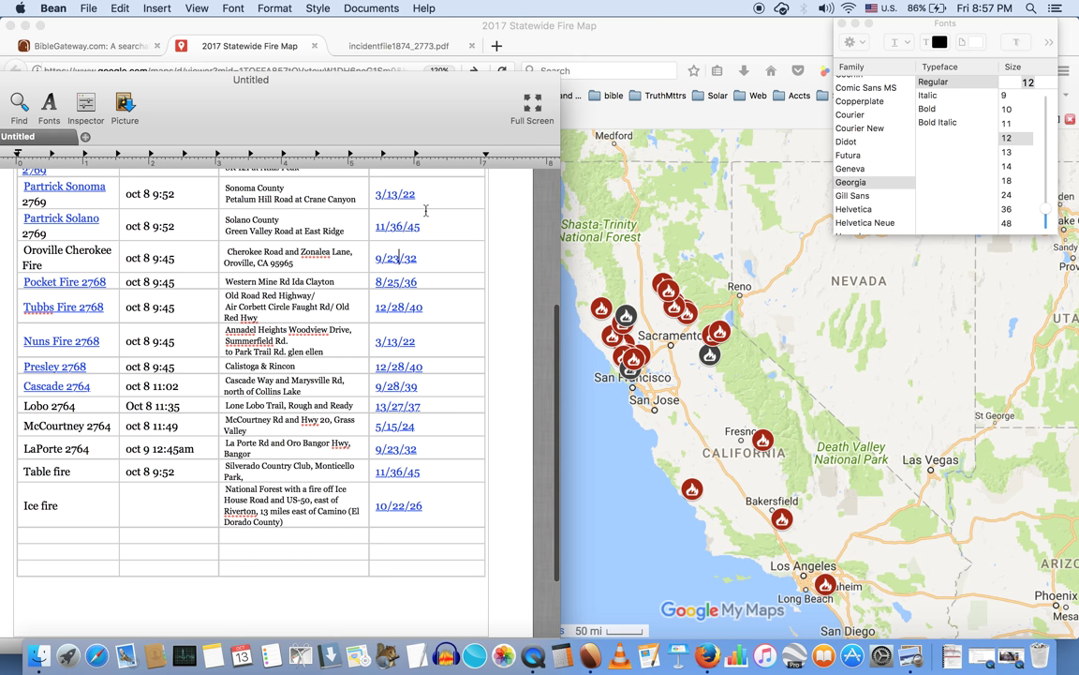
scroll(426, 210, "up", 2)
scroll(425, 211, "up", 5)
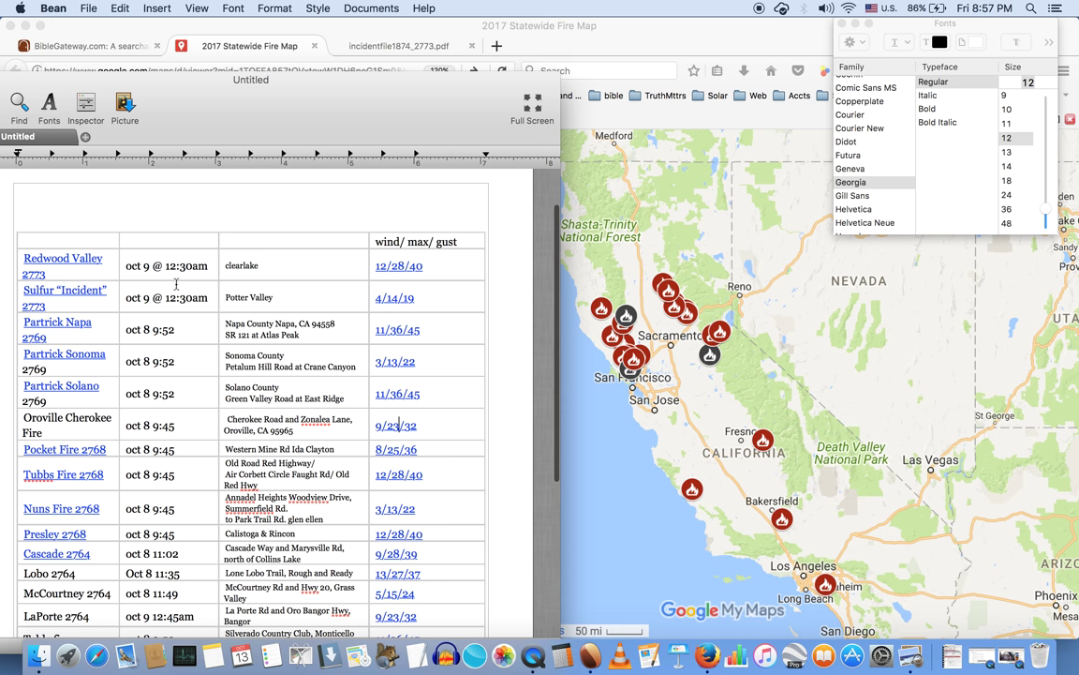
scroll(177, 297, "down", 4)
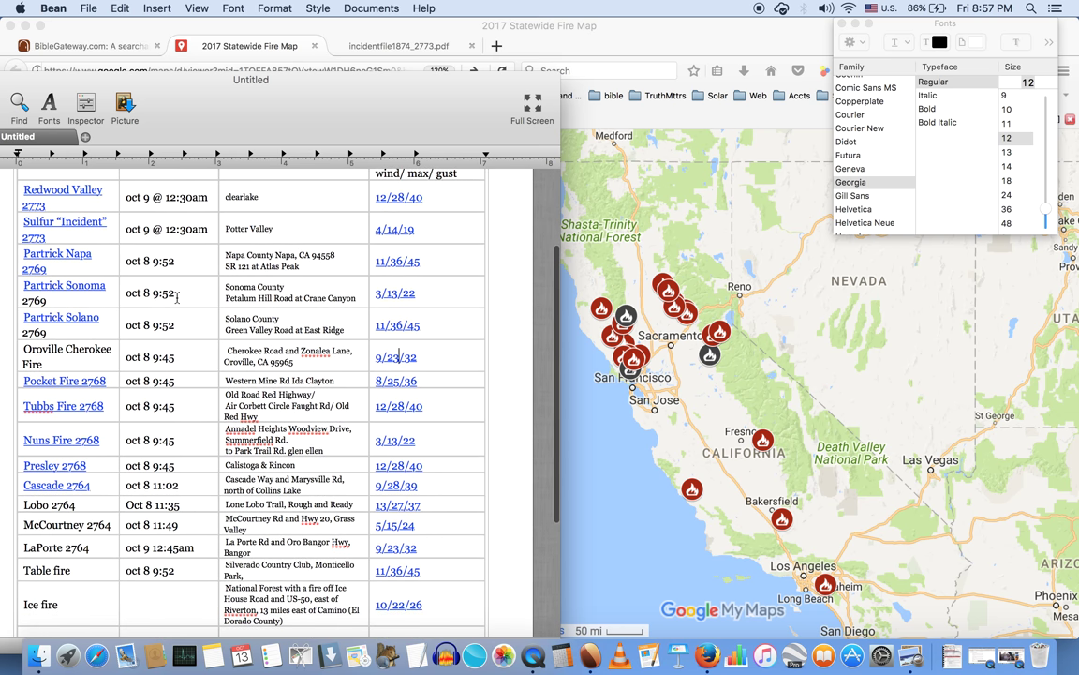
scroll(177, 297, "down", 3)
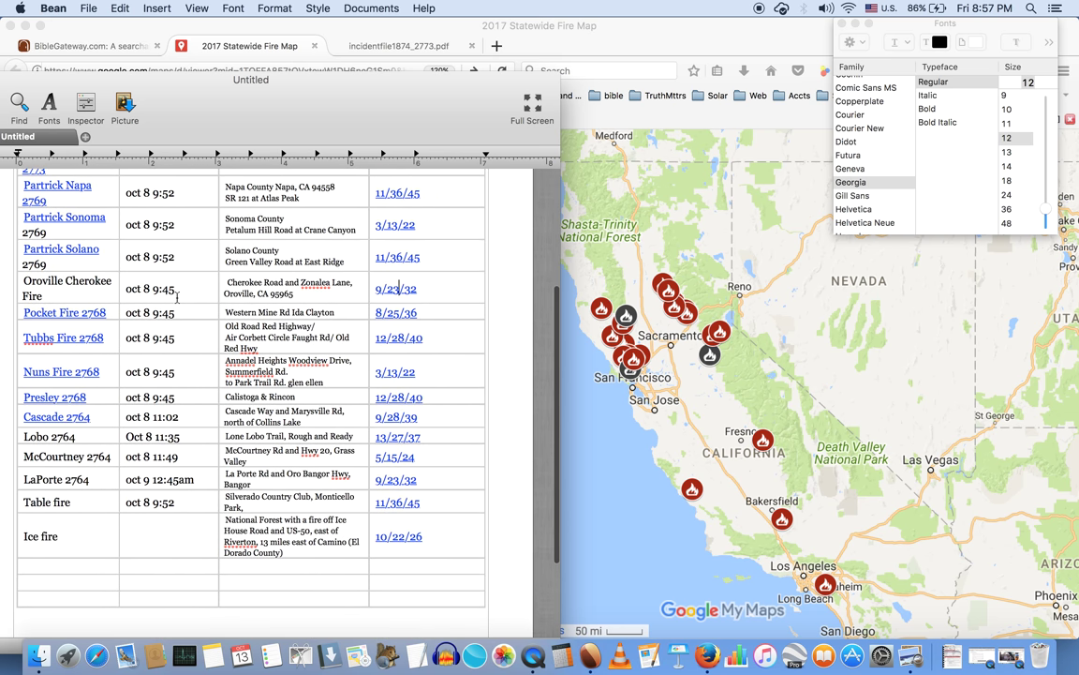
scroll(177, 298, "up", 5)
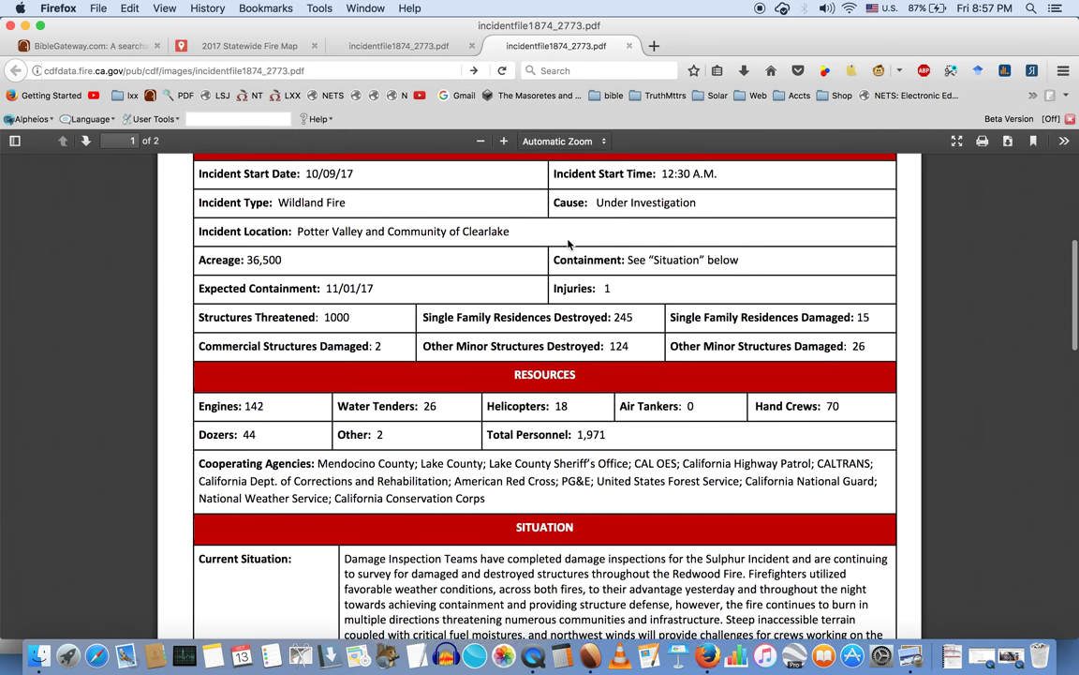
scroll(568, 240, "down", 10)
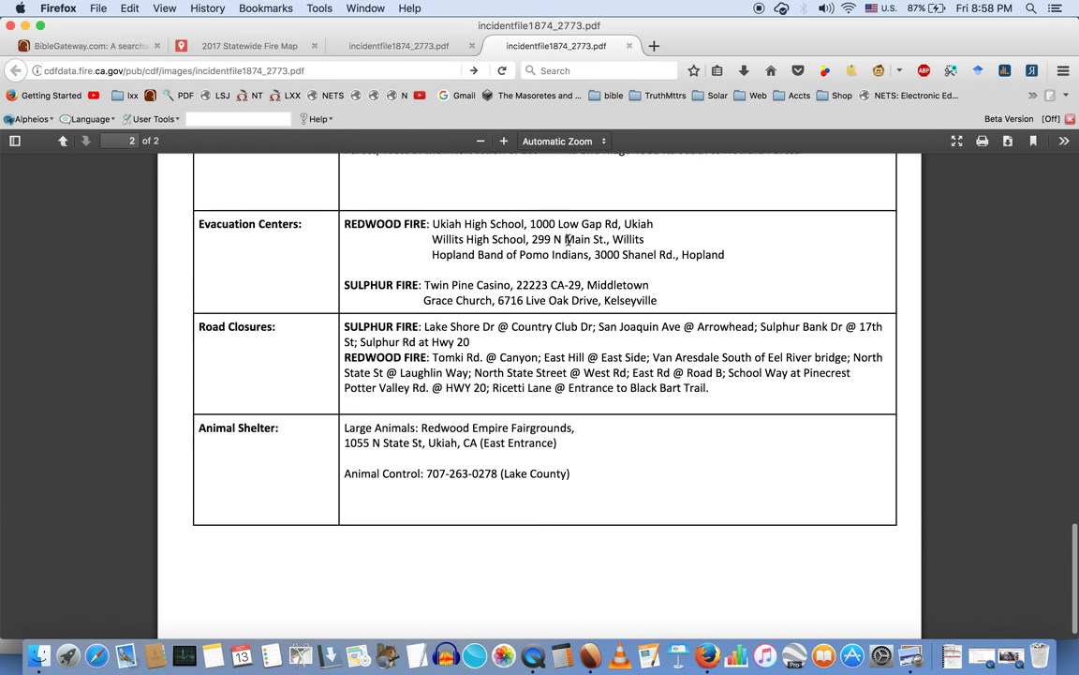
Bring the Bean wildfire table document forward
left_click(590, 654)
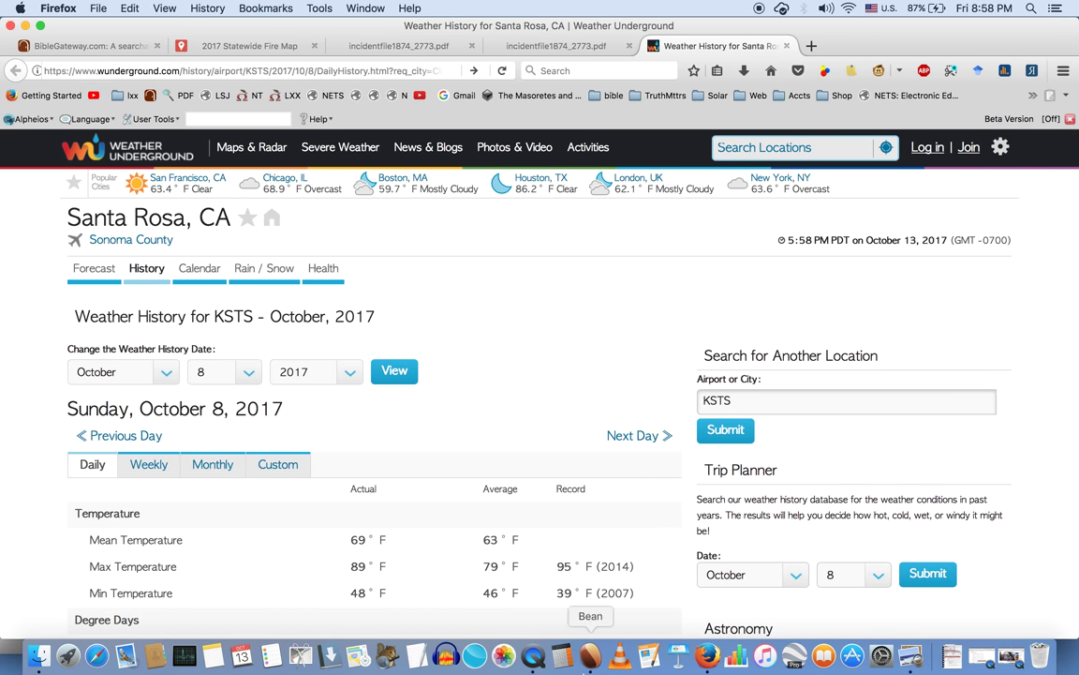
left_click(591, 656)
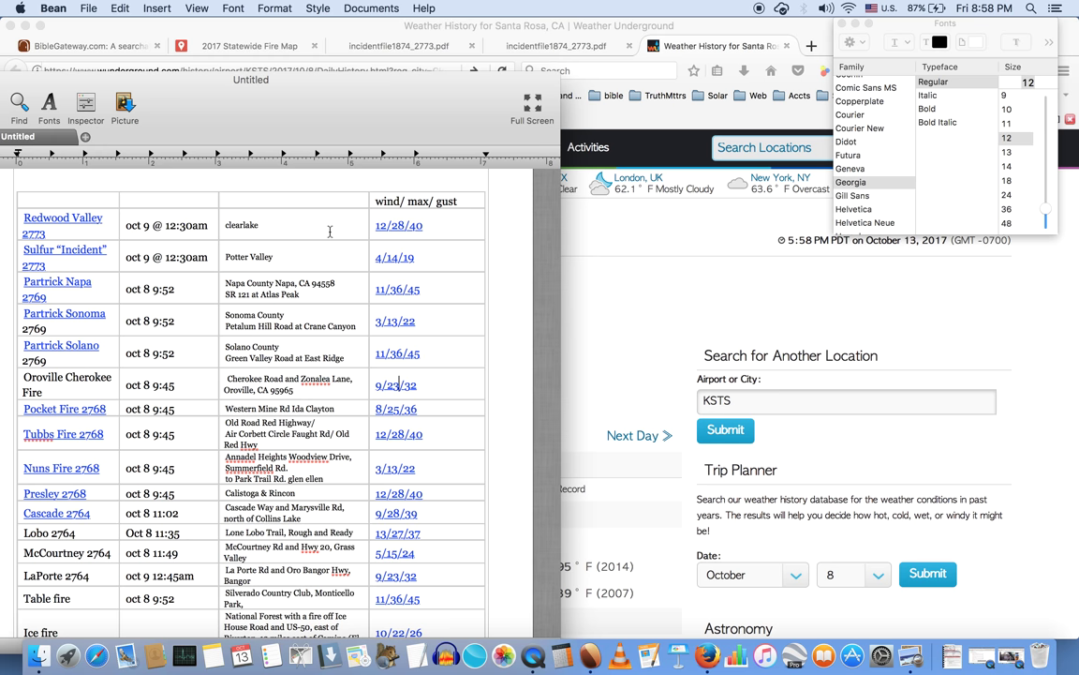
left_click(604, 284)
scroll(603, 284, "down", 15)
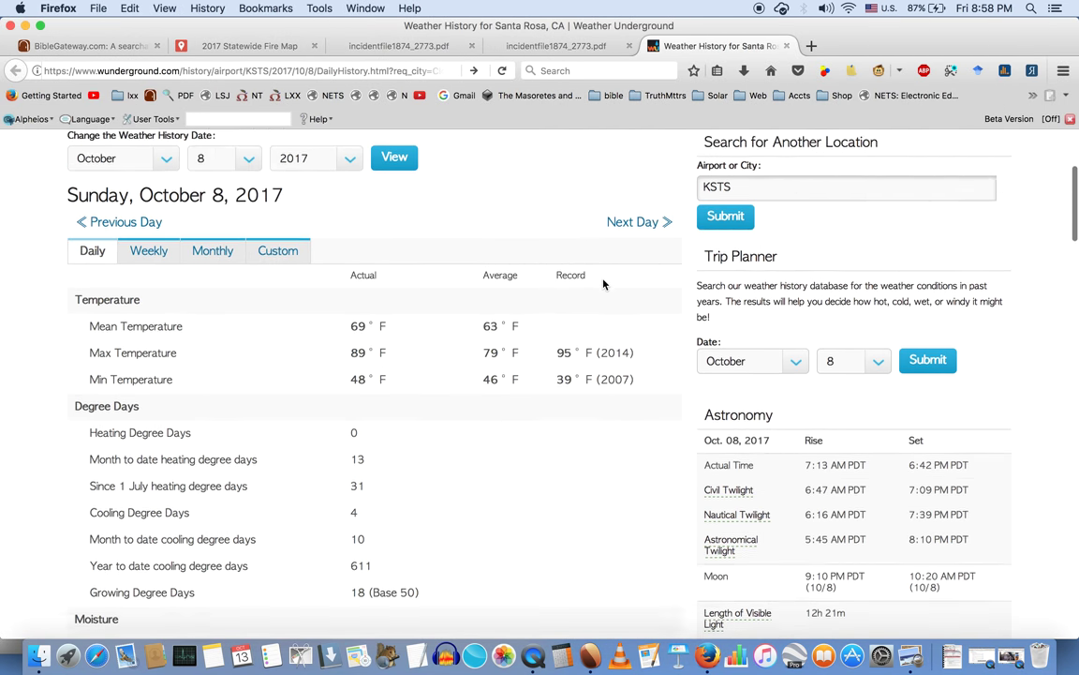
scroll(602, 282, "up", 4)
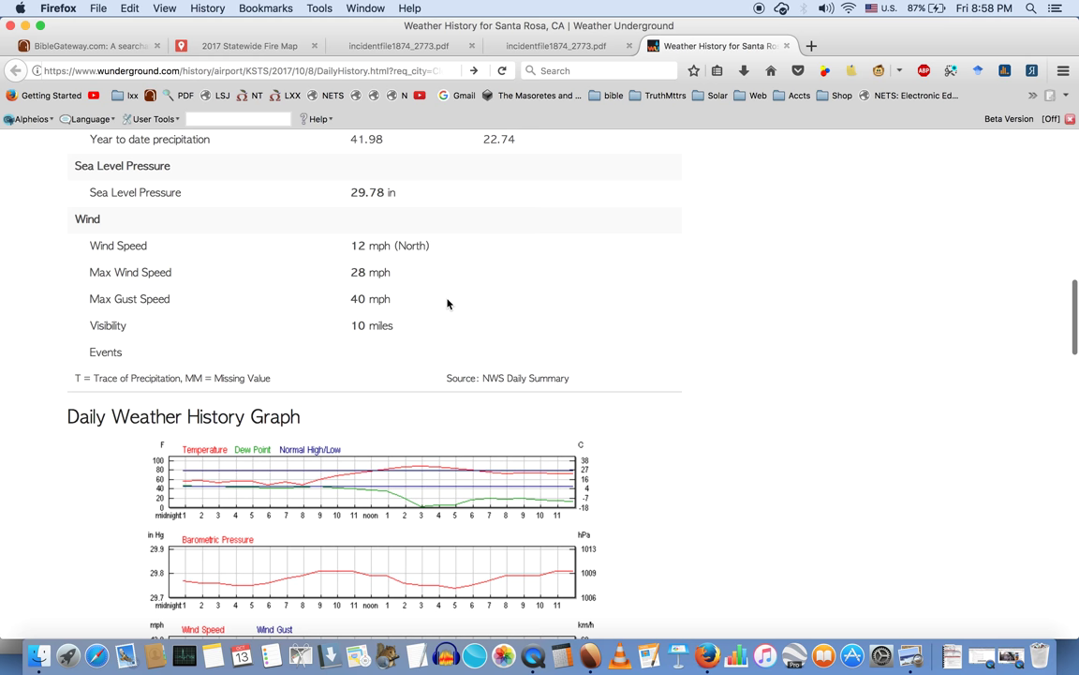
scroll(448, 301, "down", 5)
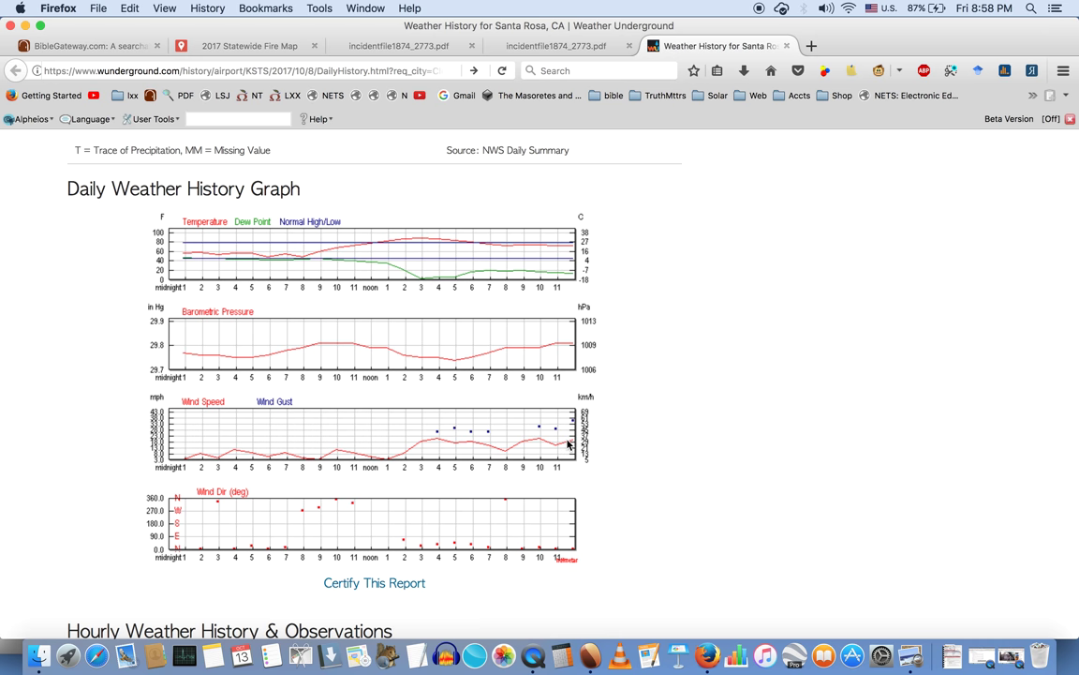
scroll(568, 444, "up", 15)
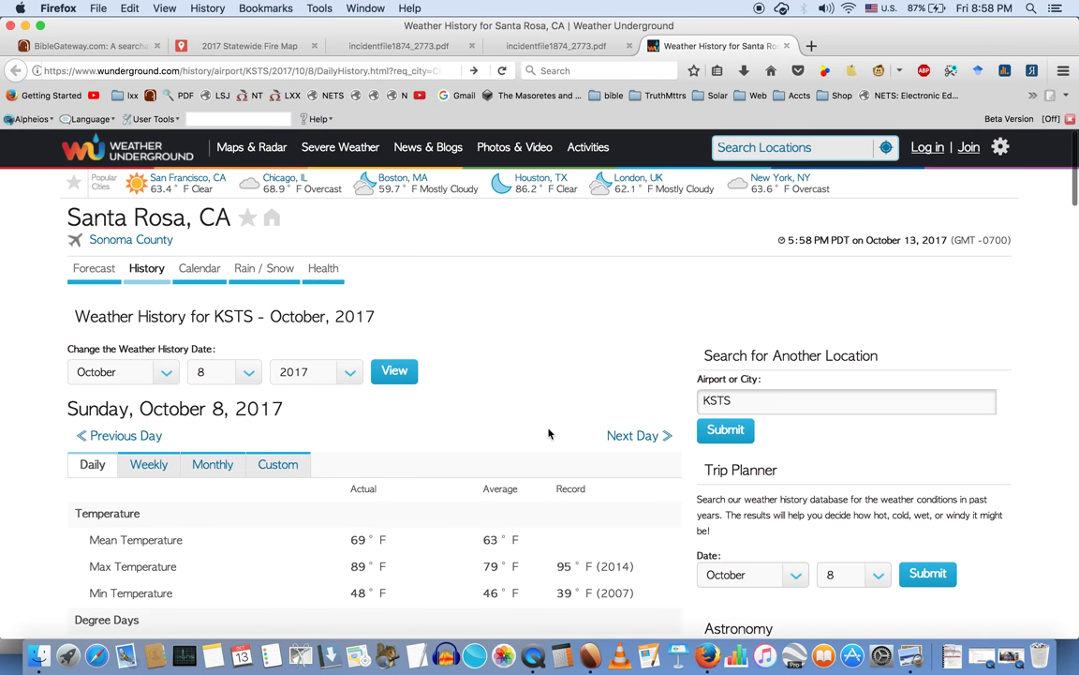
Load Santa Rosa's October 9, 2017 history and check wind: 14 mph North, max 24, gust 36
left_click(227, 374)
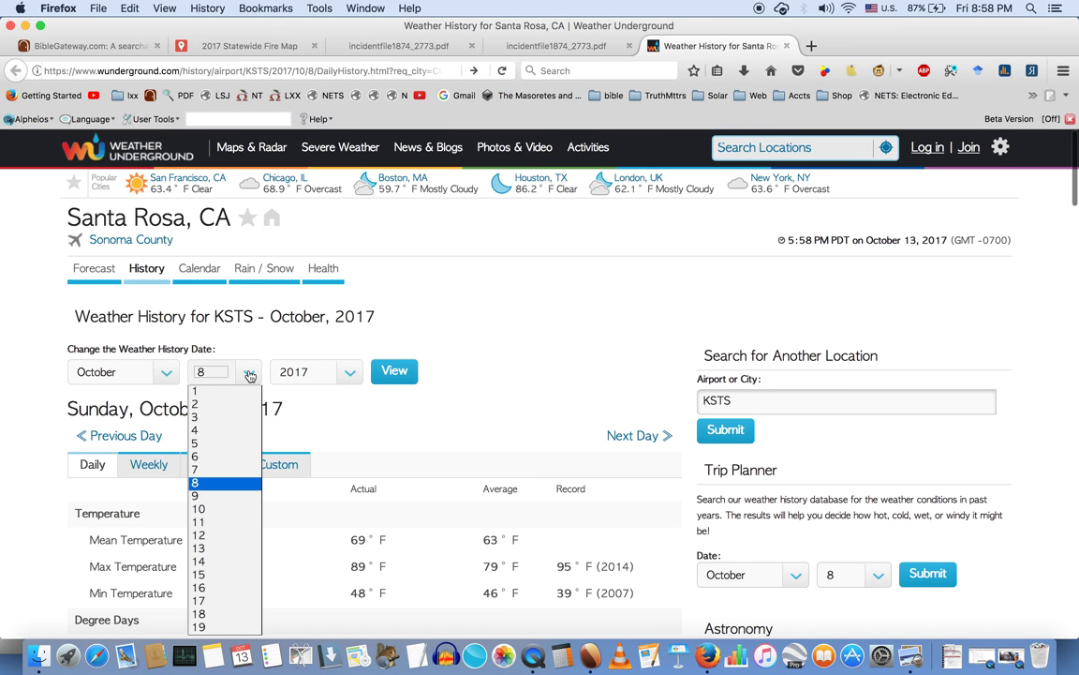
left_click(212, 498)
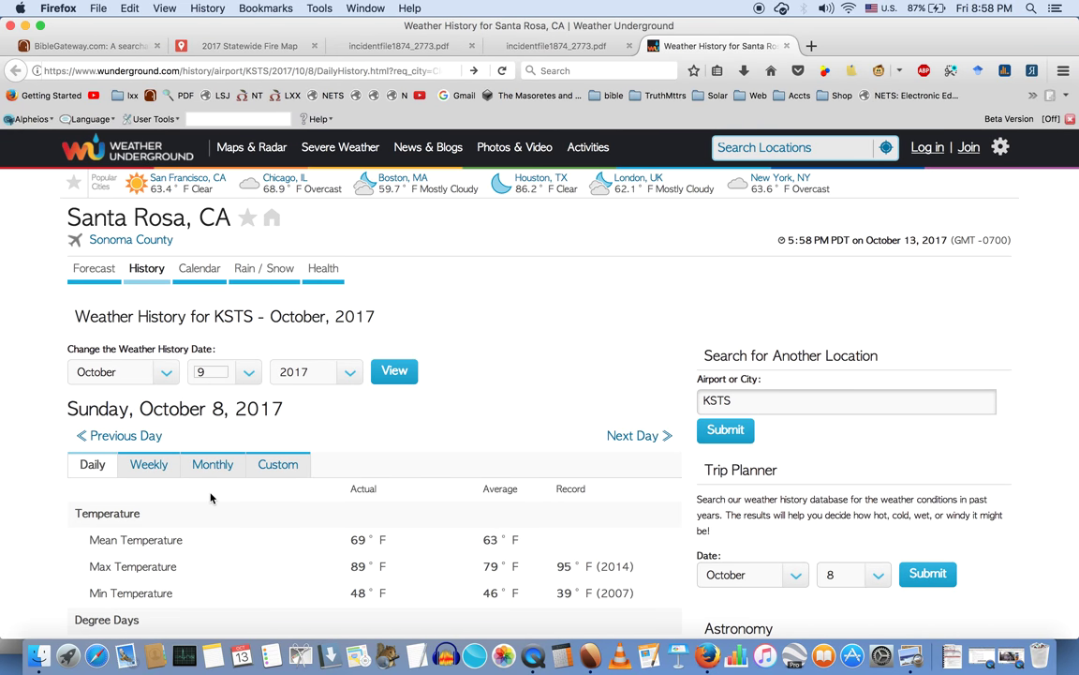
left_click(394, 371)
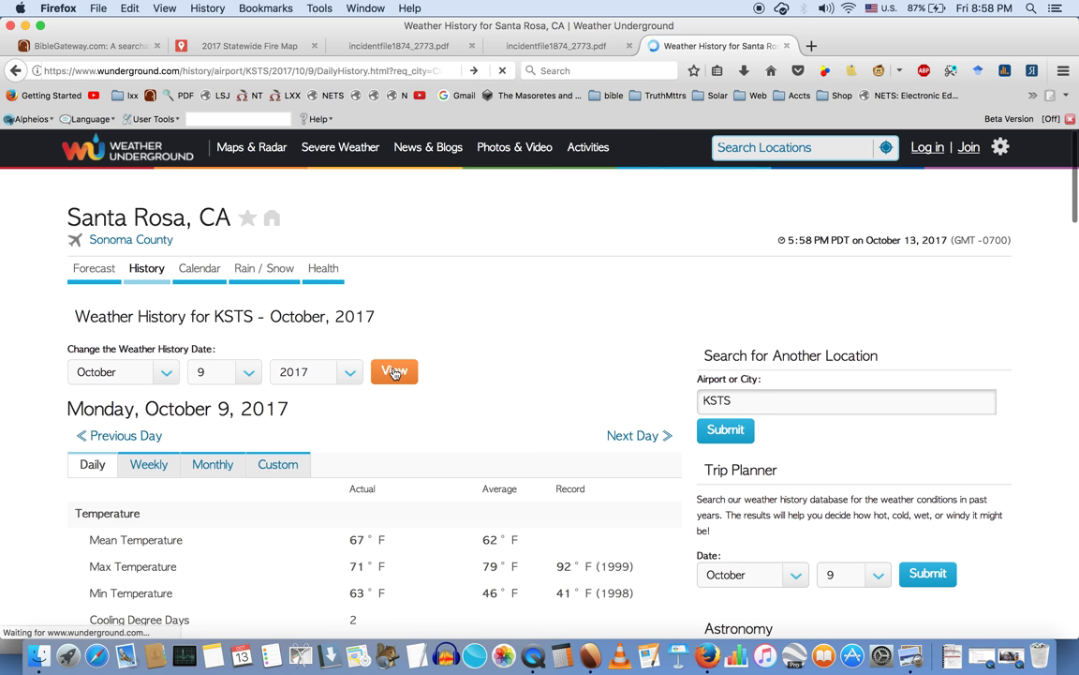
scroll(395, 372, "down", 15)
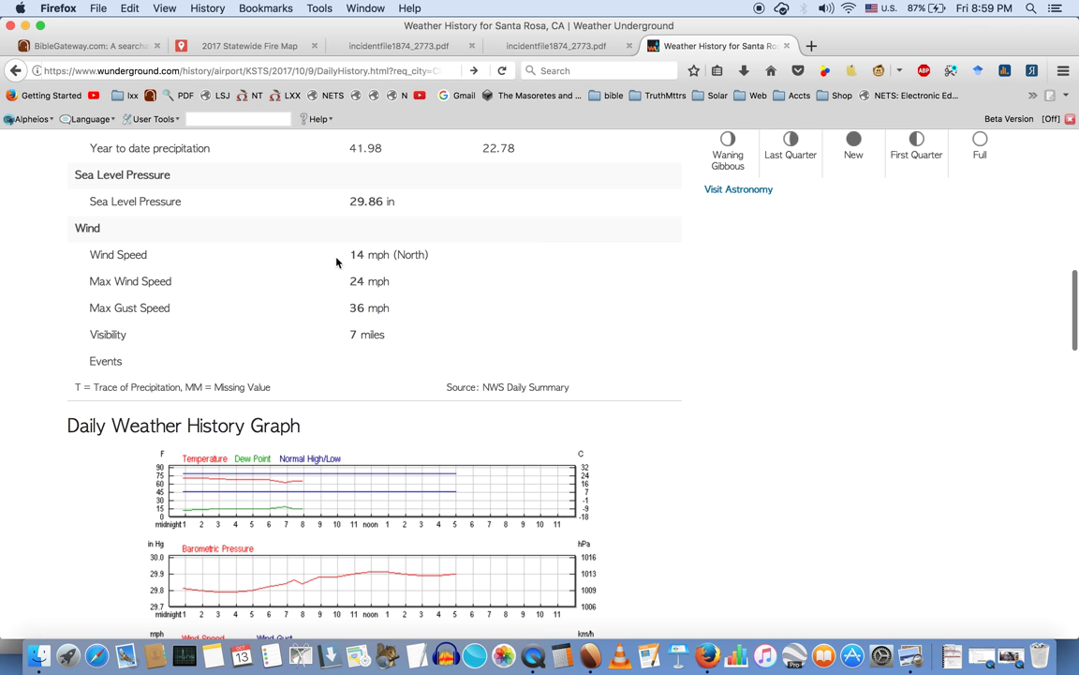
scroll(286, 562, "down", 5)
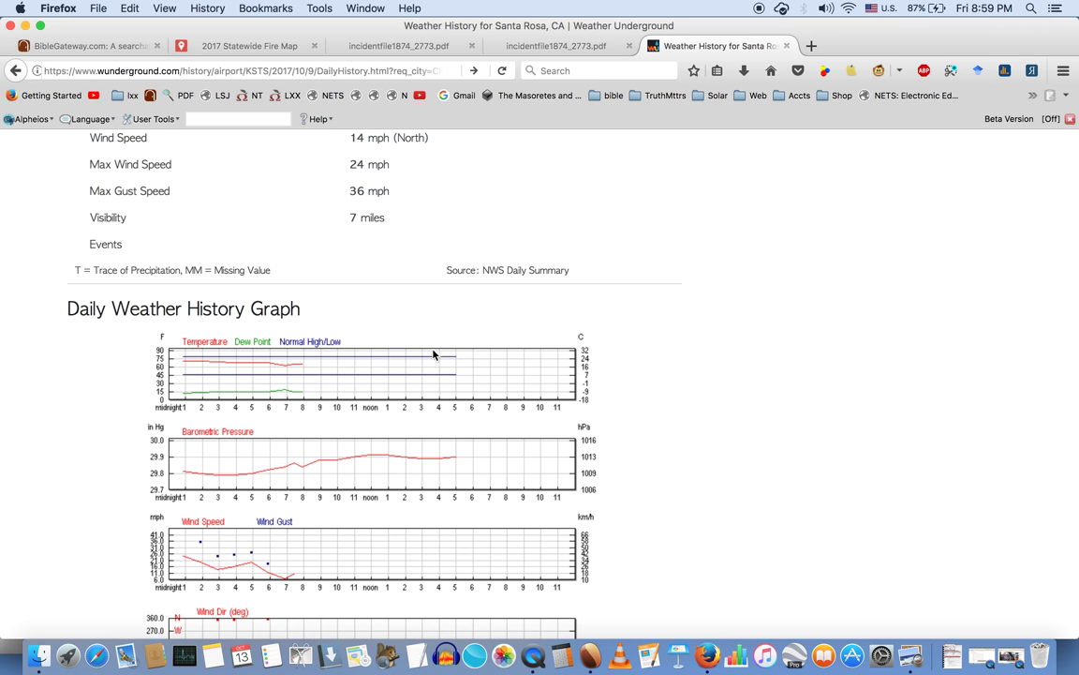
scroll(448, 234, "up", 2)
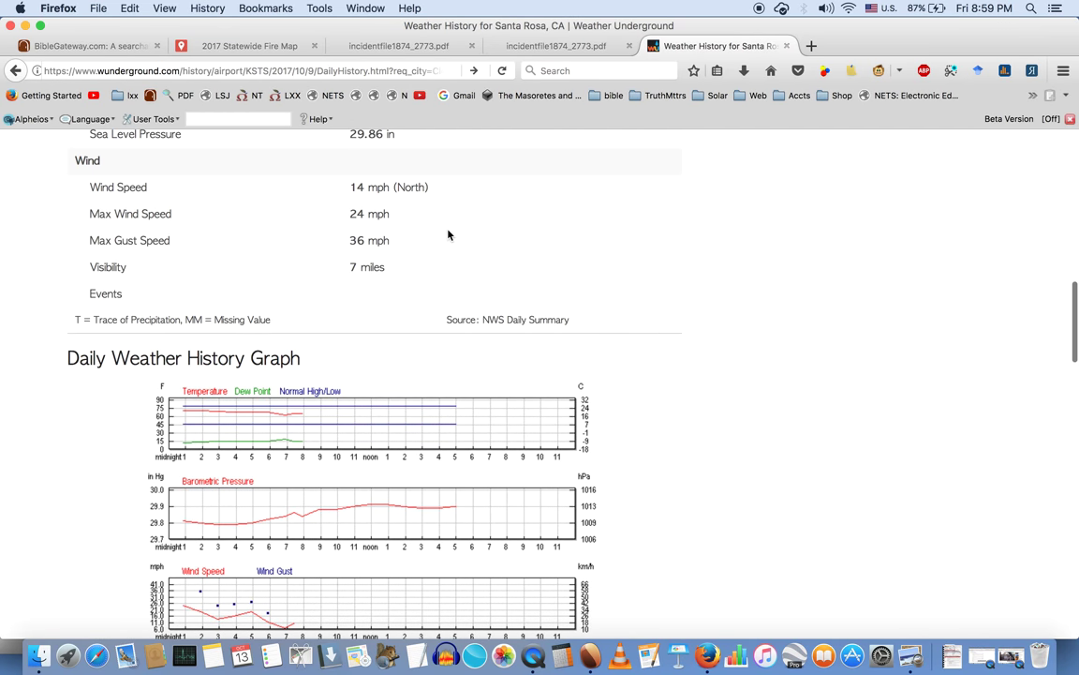
scroll(448, 235, "down", 2)
scroll(448, 234, "down", 1)
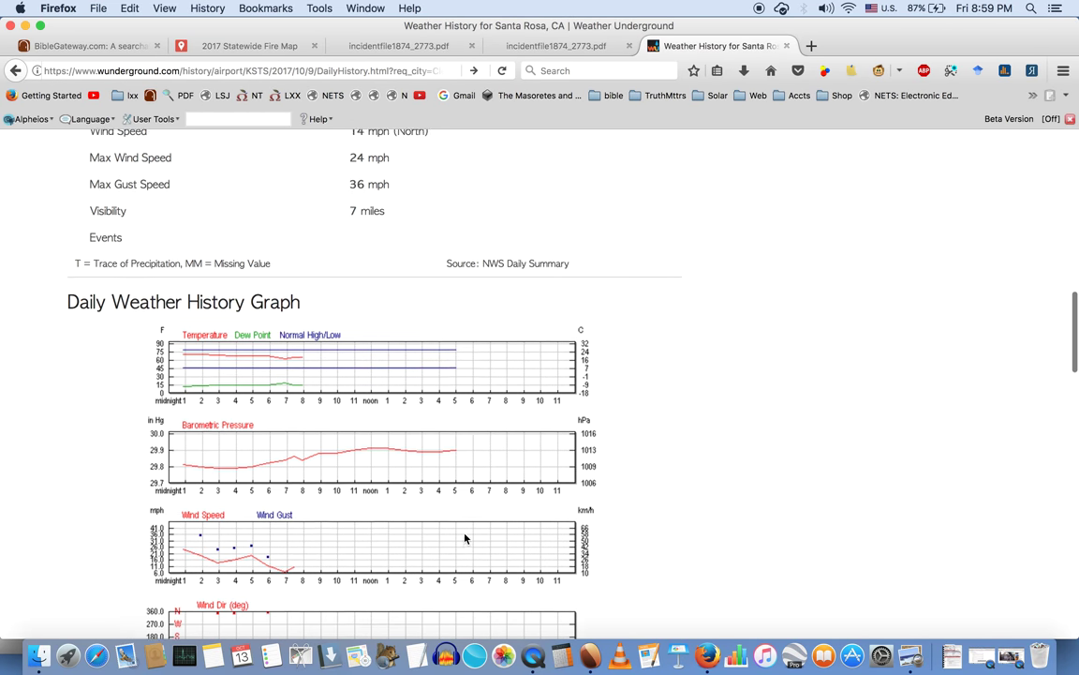
scroll(465, 538, "up", 10)
scroll(465, 531, "up", 3)
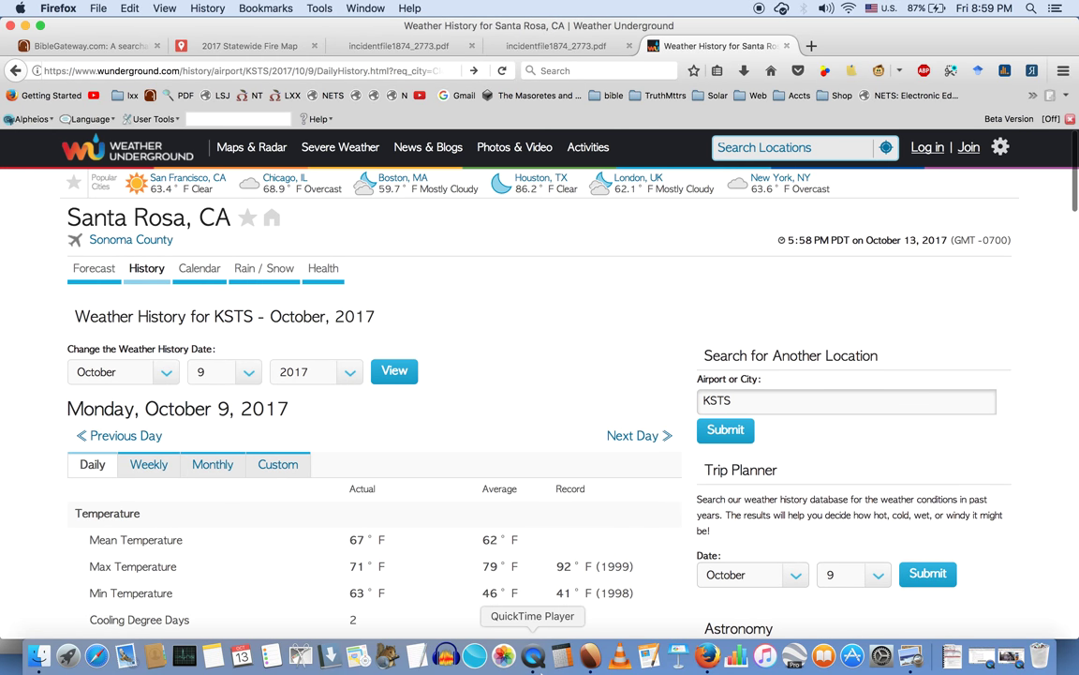
Check the Bean table, close the Santa Rosa tab, and review Ukiah's October 8 wind rows
left_click(590, 656)
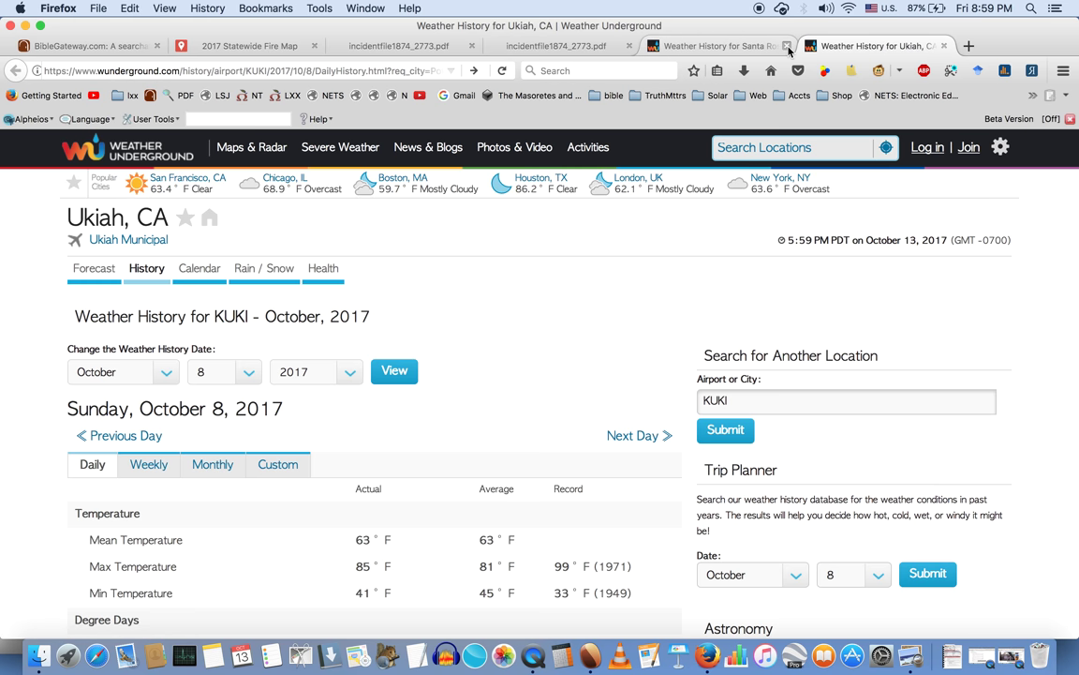
left_click(785, 45)
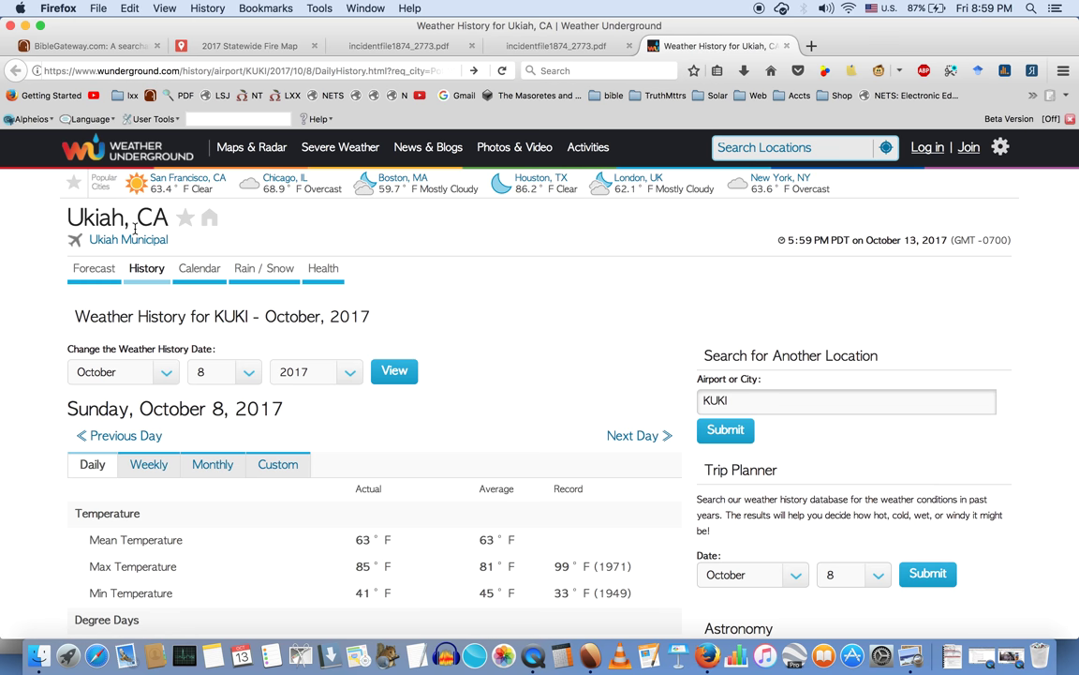
scroll(356, 237, "down", 3)
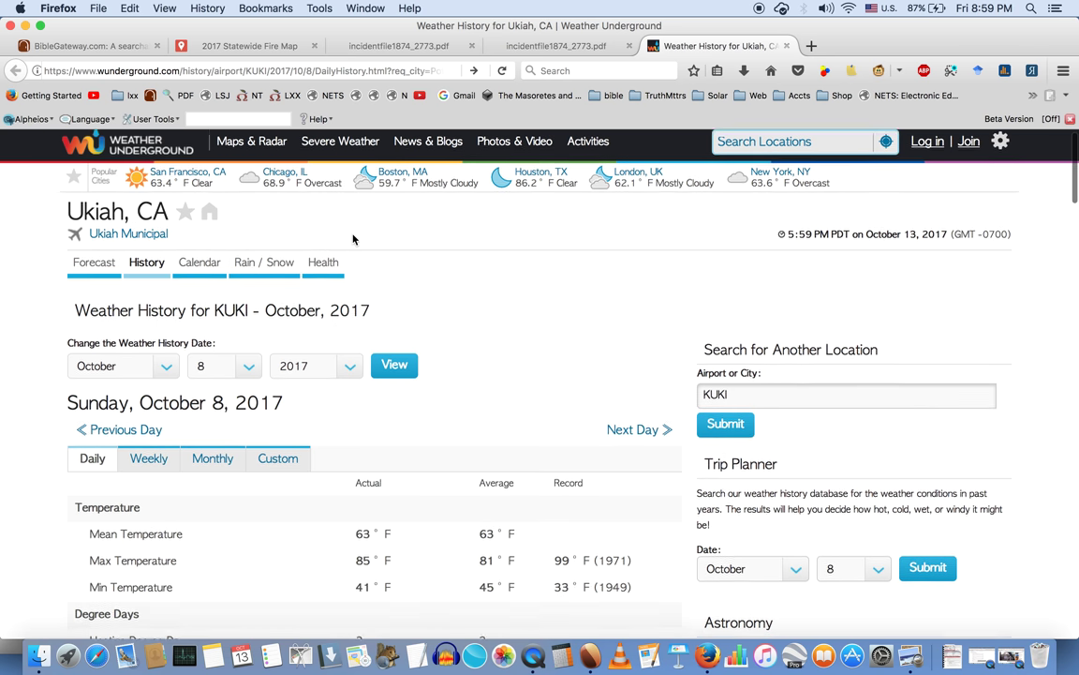
scroll(354, 238, "down", 12)
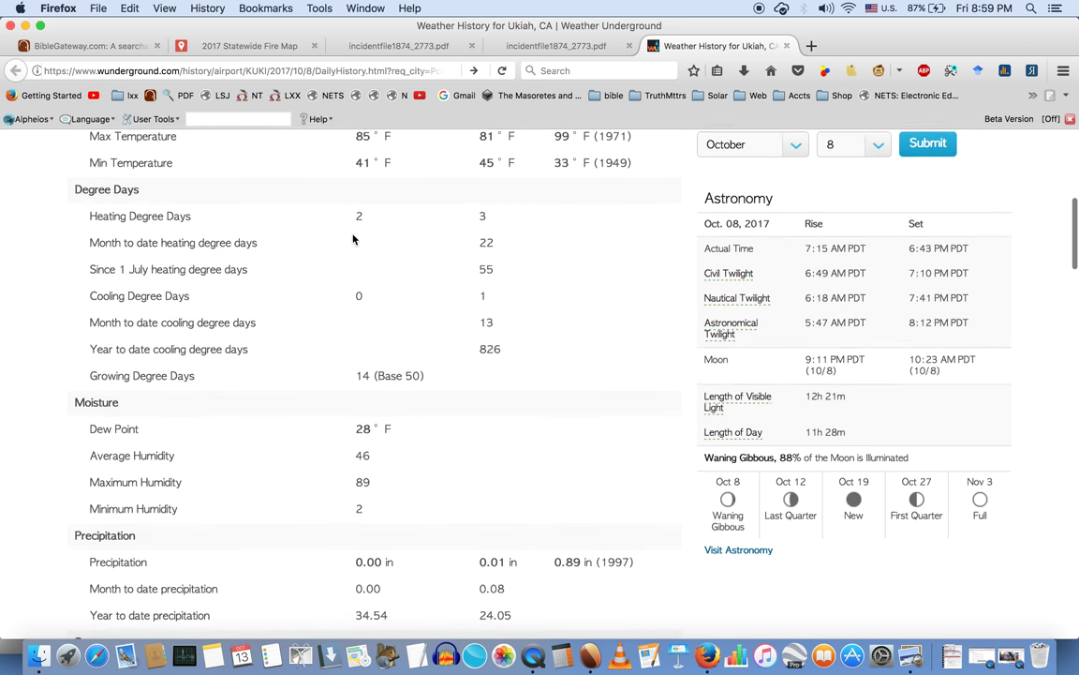
scroll(353, 238, "down", 5)
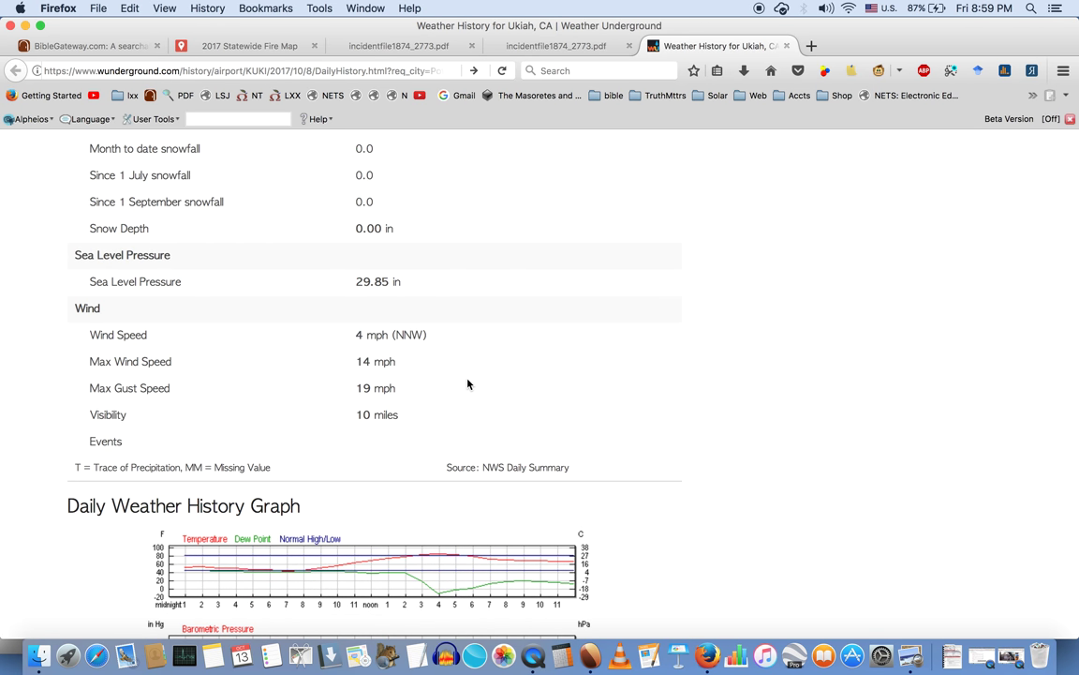
scroll(467, 380, "down", 5)
scroll(468, 383, "down", 2)
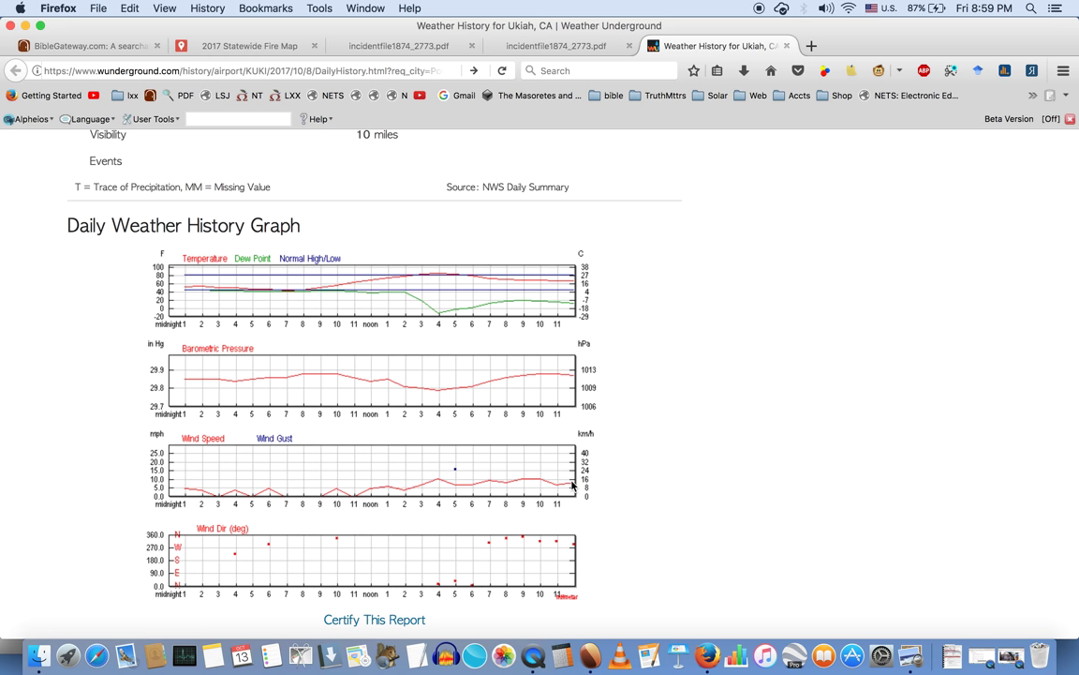
scroll(571, 484, "up", 20)
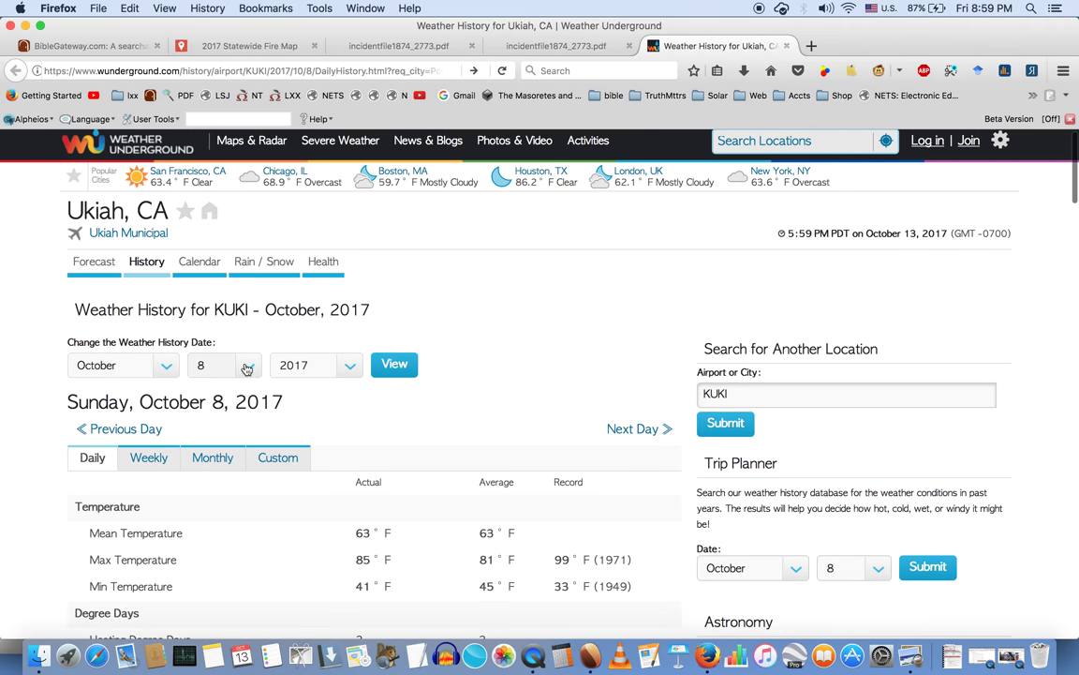
Load Ukiah's October 9, 2017 history, showing wind 2 mph SSE, max 7 mph, and compare with Bean
left_click(235, 366)
left_click(225, 491)
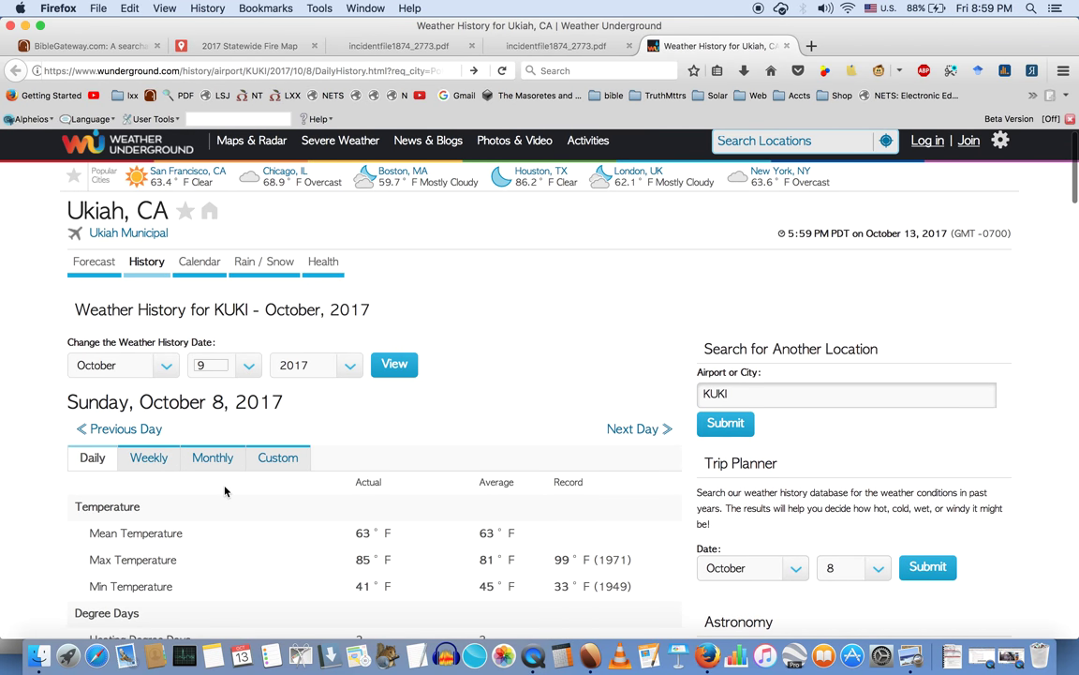
left_click(395, 364)
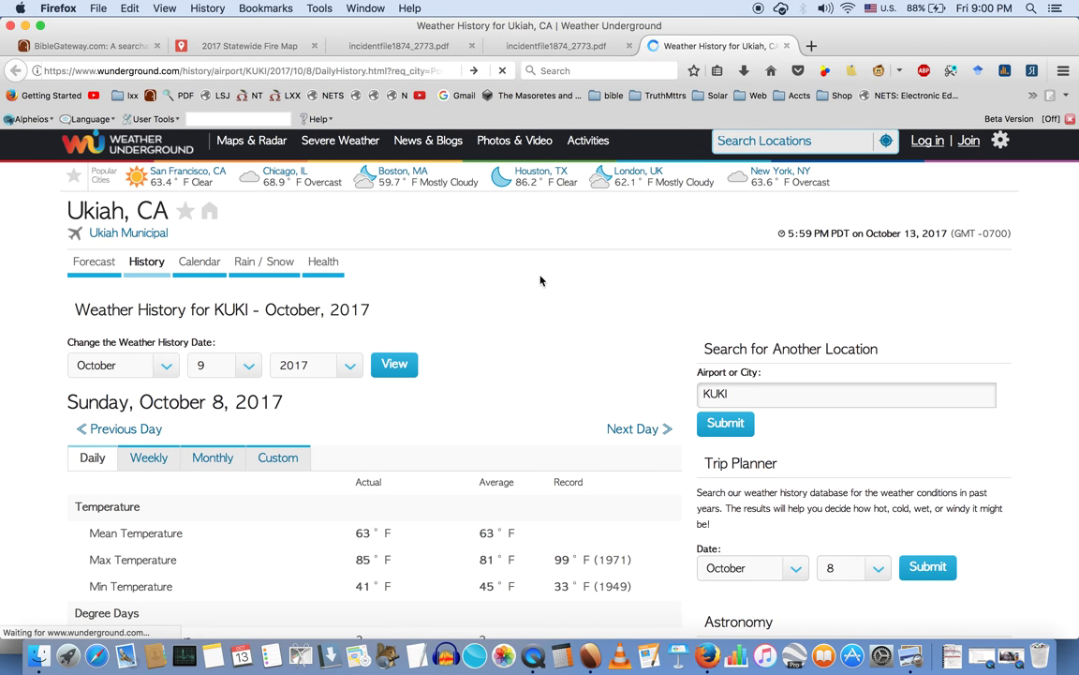
scroll(540, 279, "down", 10)
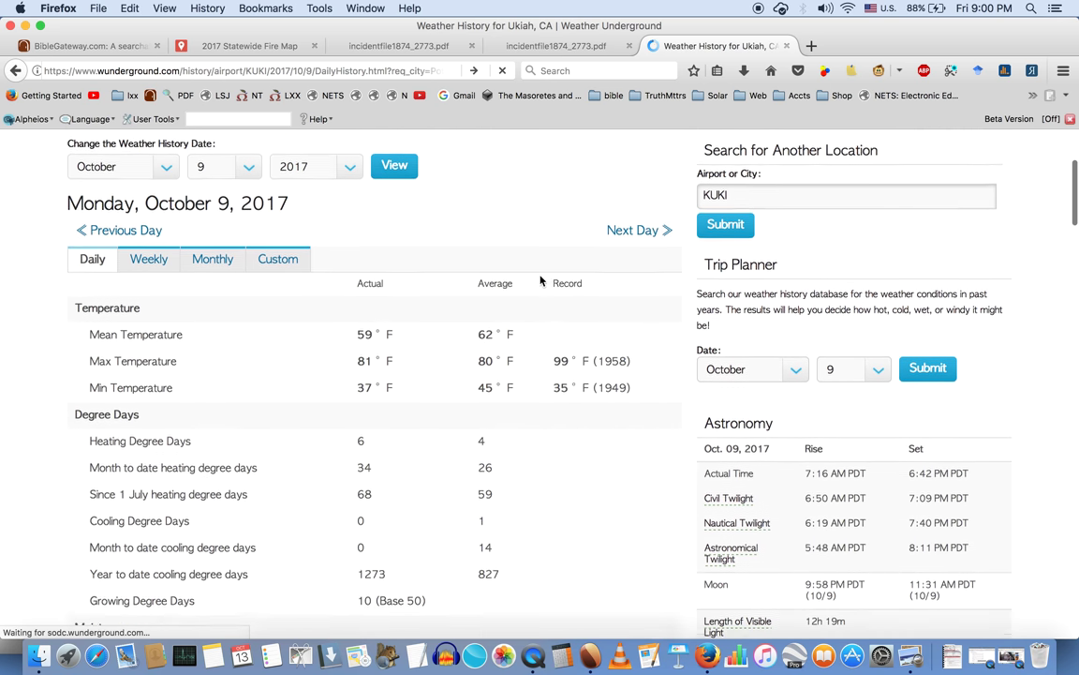
scroll(540, 279, "down", 2)
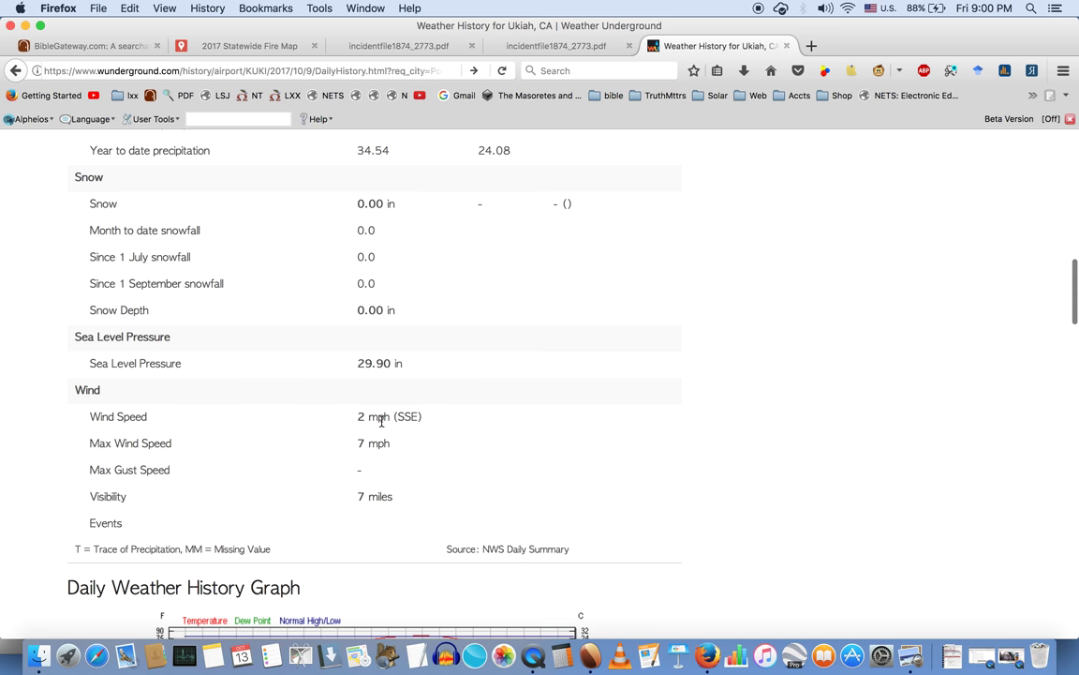
scroll(386, 450, "down", 8)
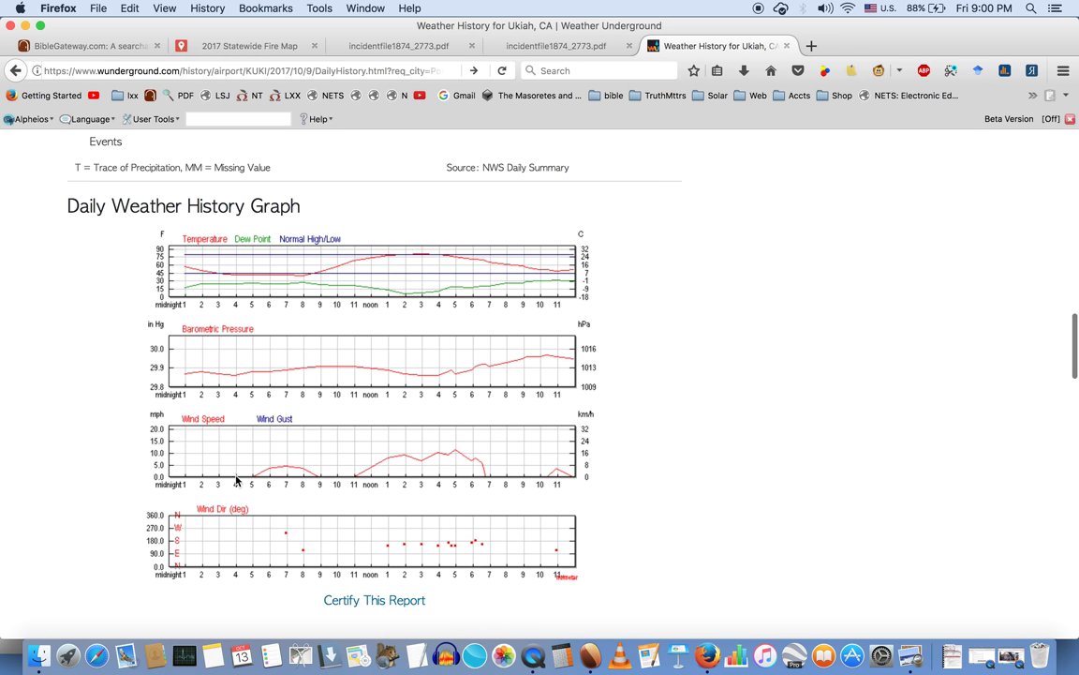
scroll(884, 446, "up", 15)
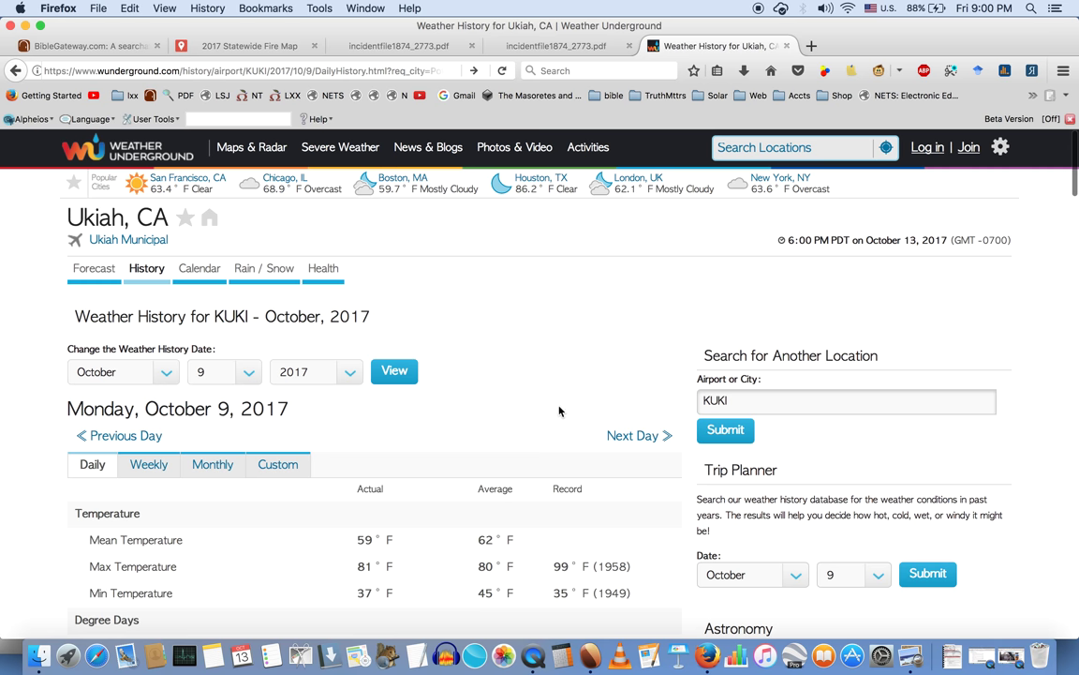
left_click(590, 653)
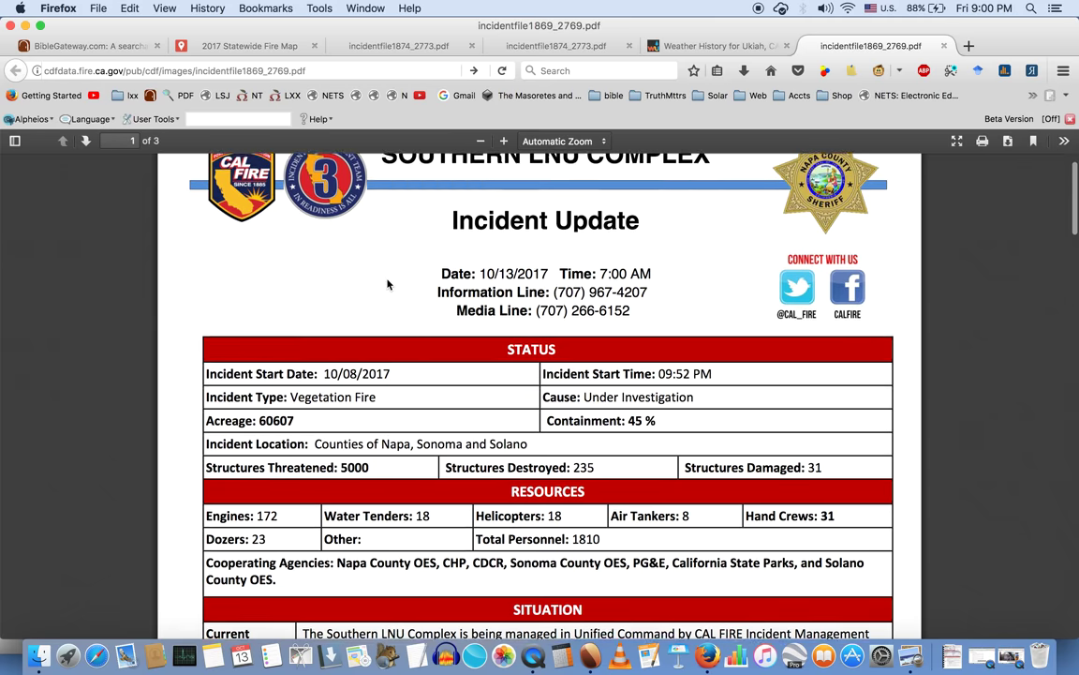
scroll(388, 284, "down", 6)
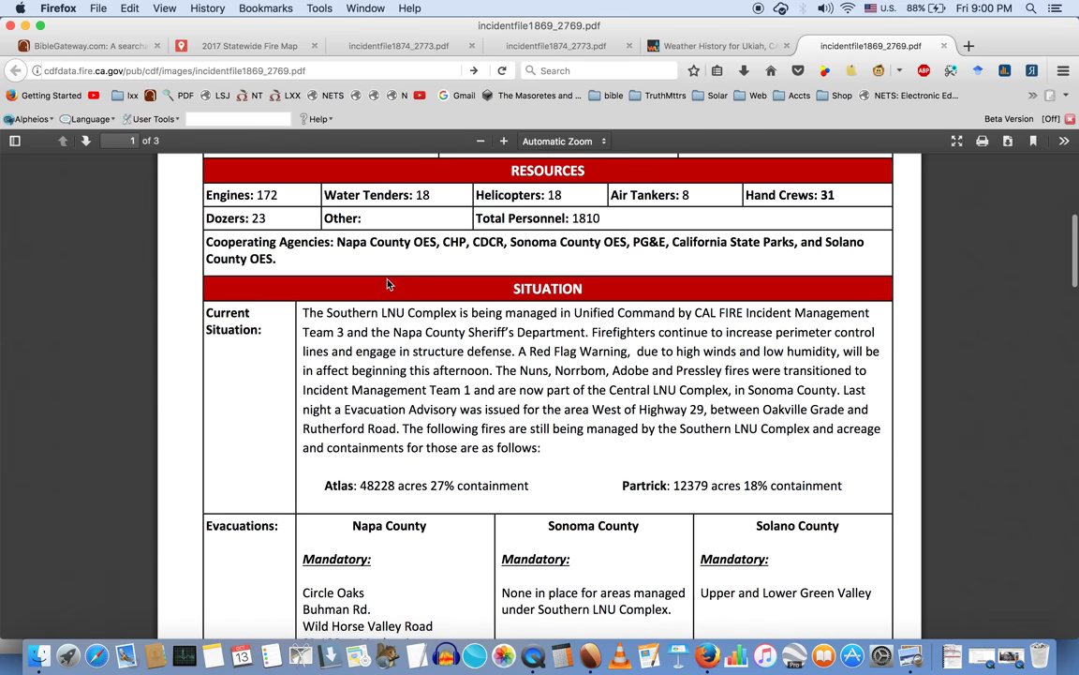
Scroll through the Southern LNU Complex update PDF back to page 1, then bring Bean forward
scroll(388, 283, "up", 1)
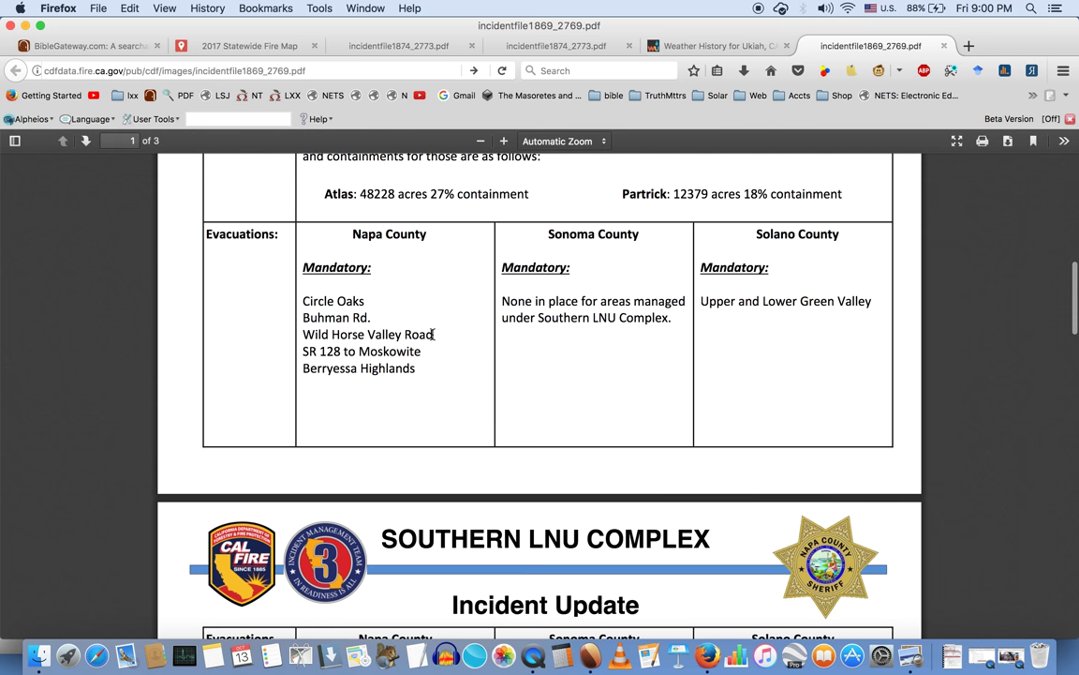
scroll(433, 356, "up", 2)
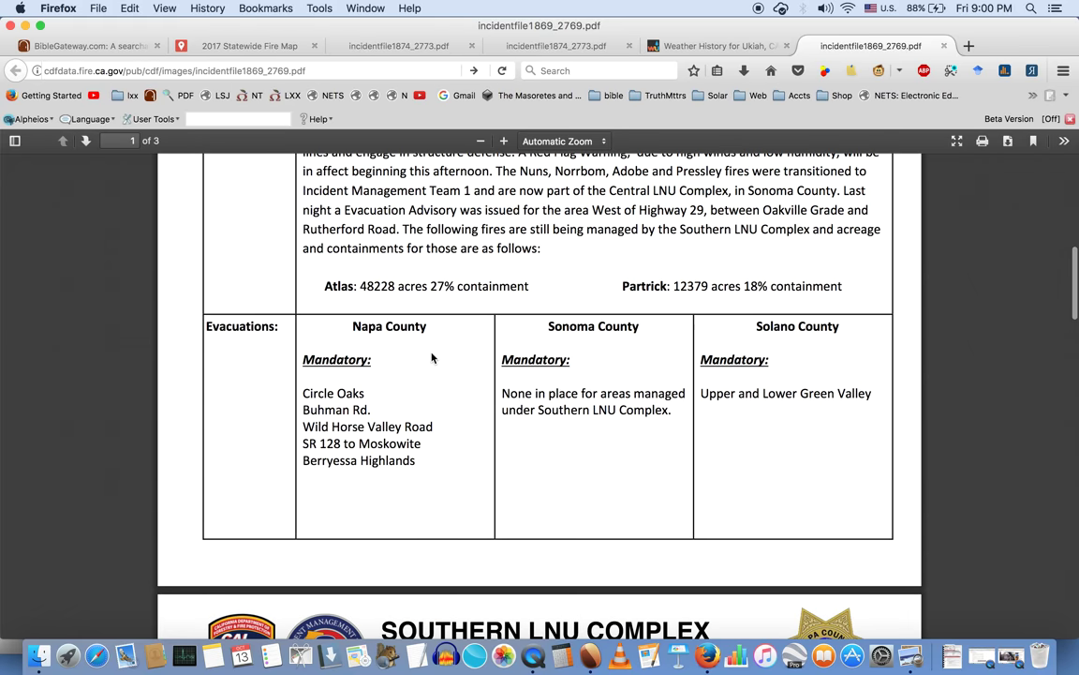
scroll(432, 357, "up", 12)
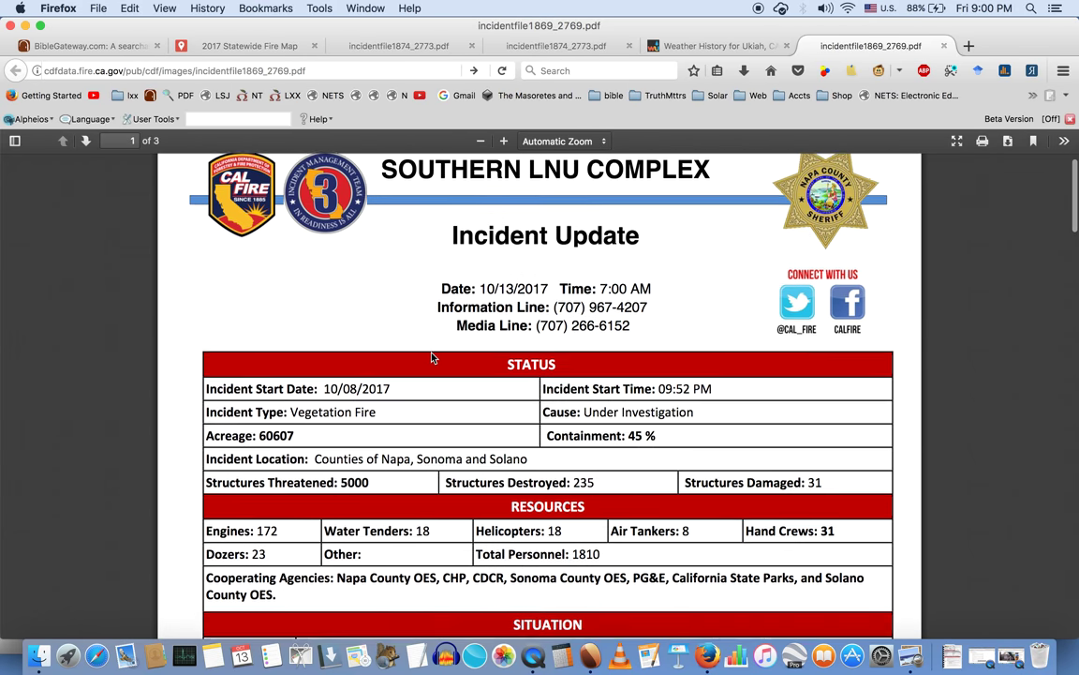
scroll(432, 357, "down", 18)
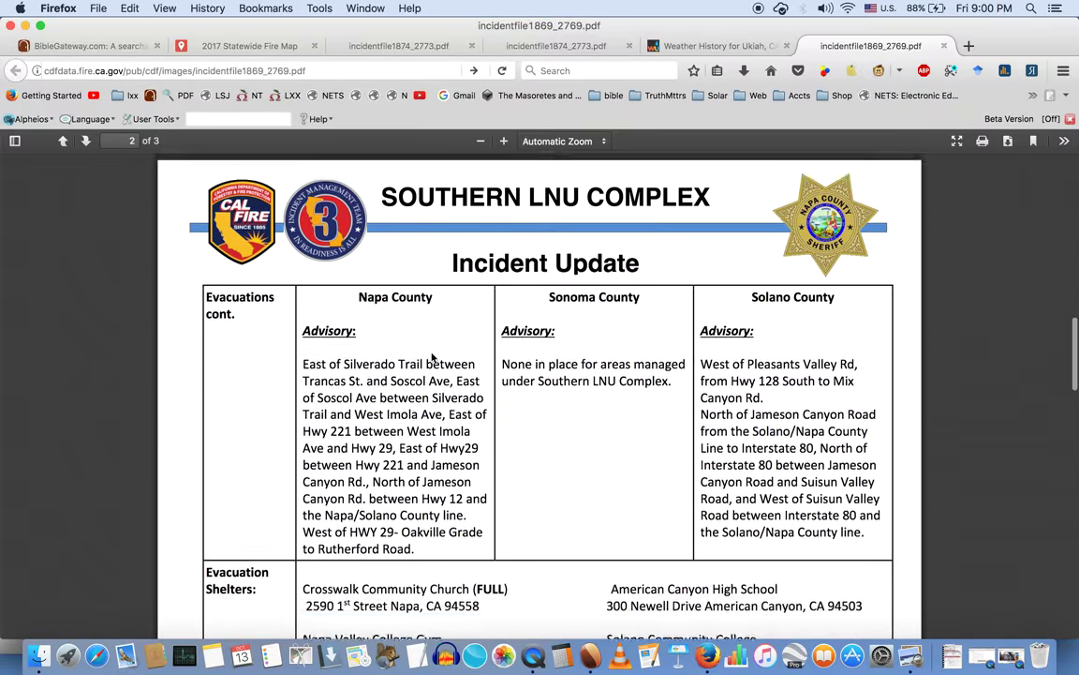
scroll(432, 357, "down", 15)
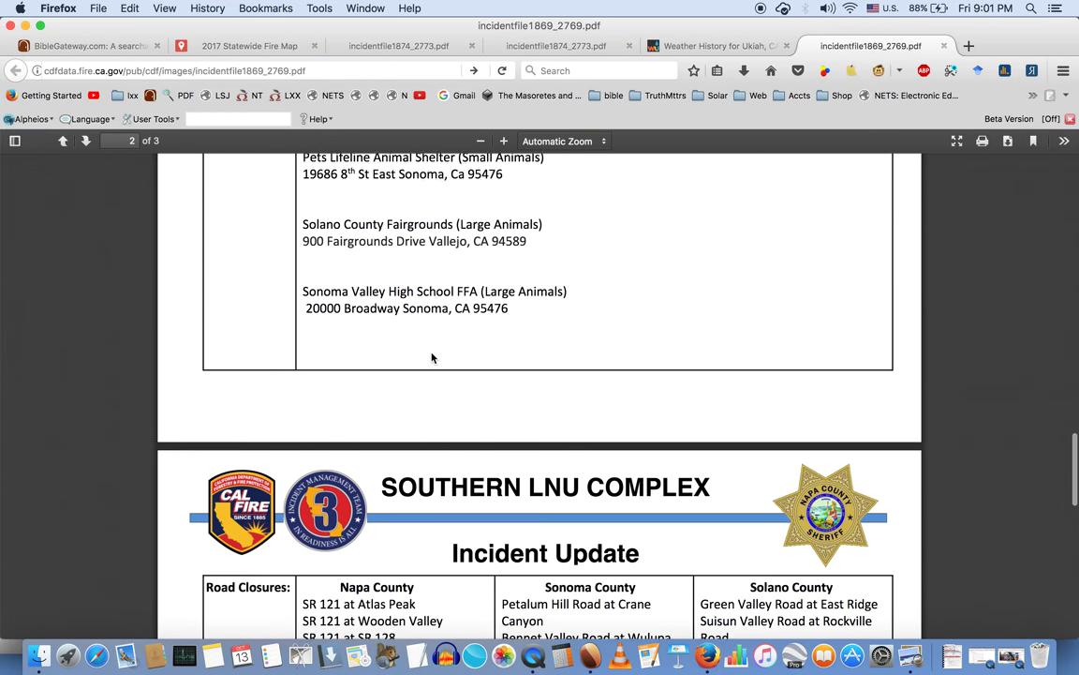
scroll(432, 357, "down", 14)
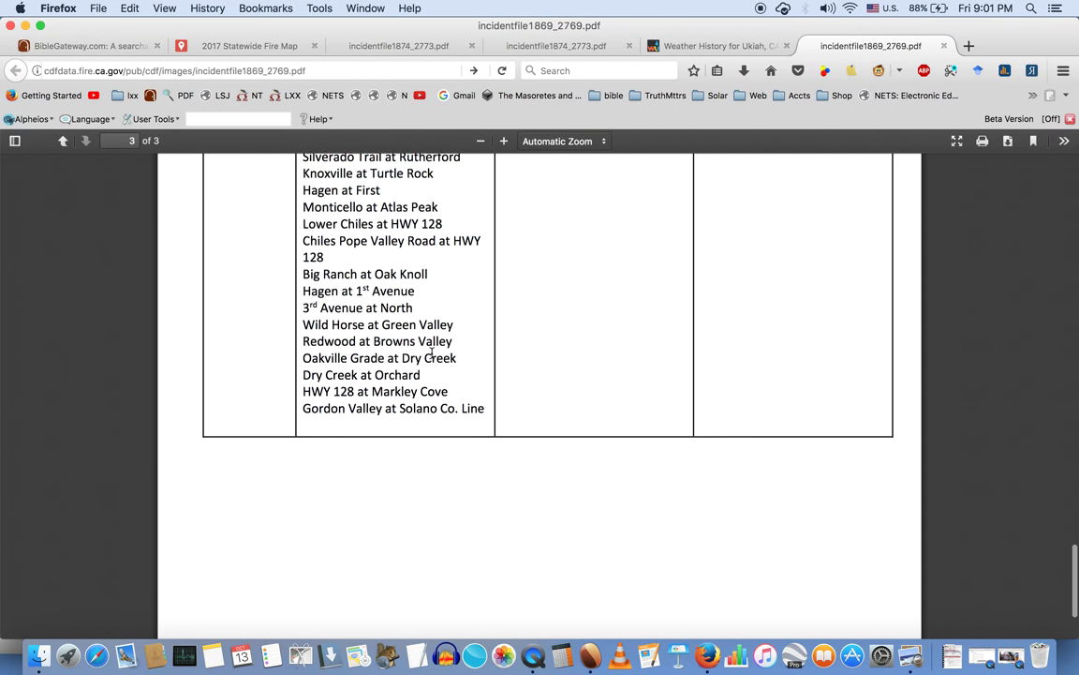
scroll(432, 352, "up", 20)
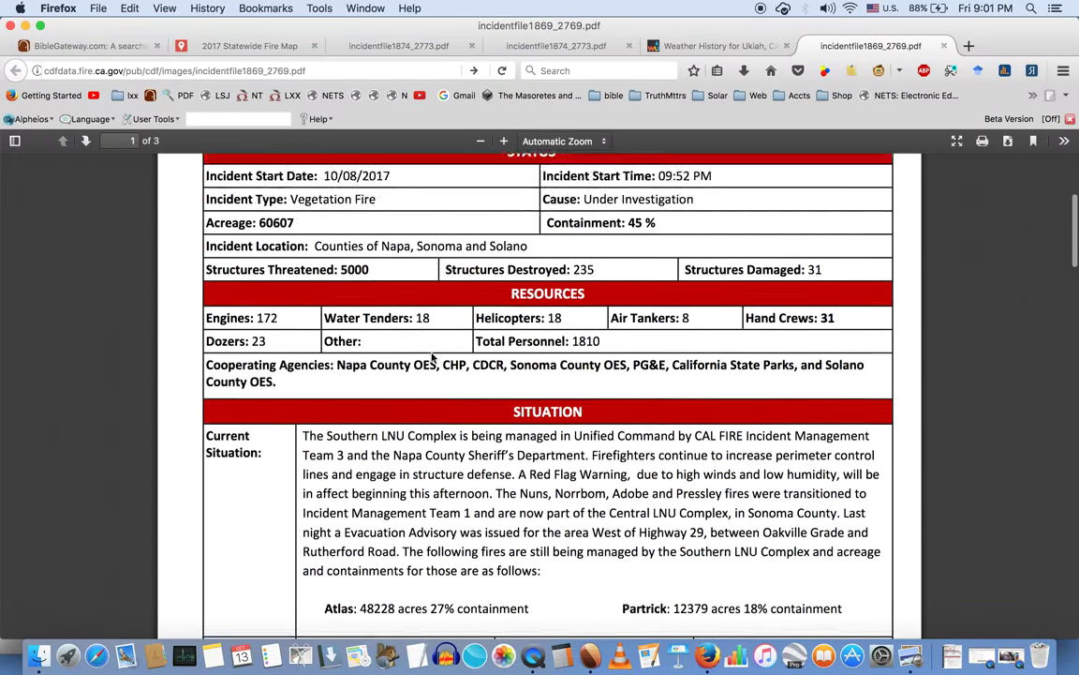
scroll(432, 357, "up", 5)
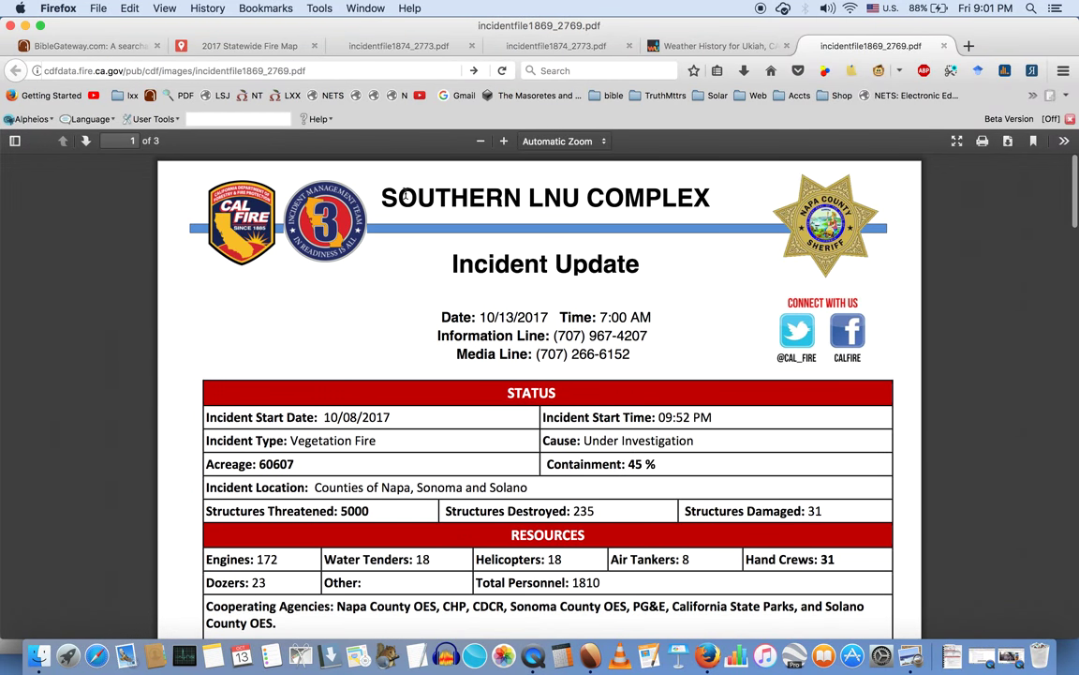
left_click(587, 653)
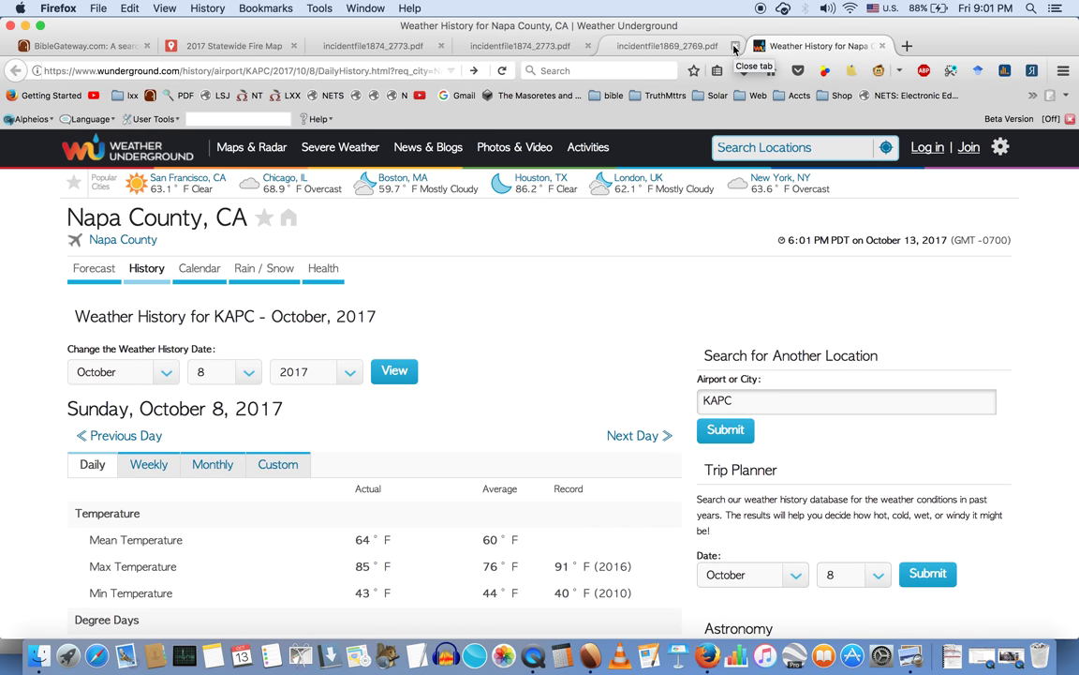
Close the incidentfile1869_2769.pdf tab and confirm Napa County's October 8 winds (11/36/45 mph) against Bean
left_click(734, 45)
scroll(602, 331, "down", 1)
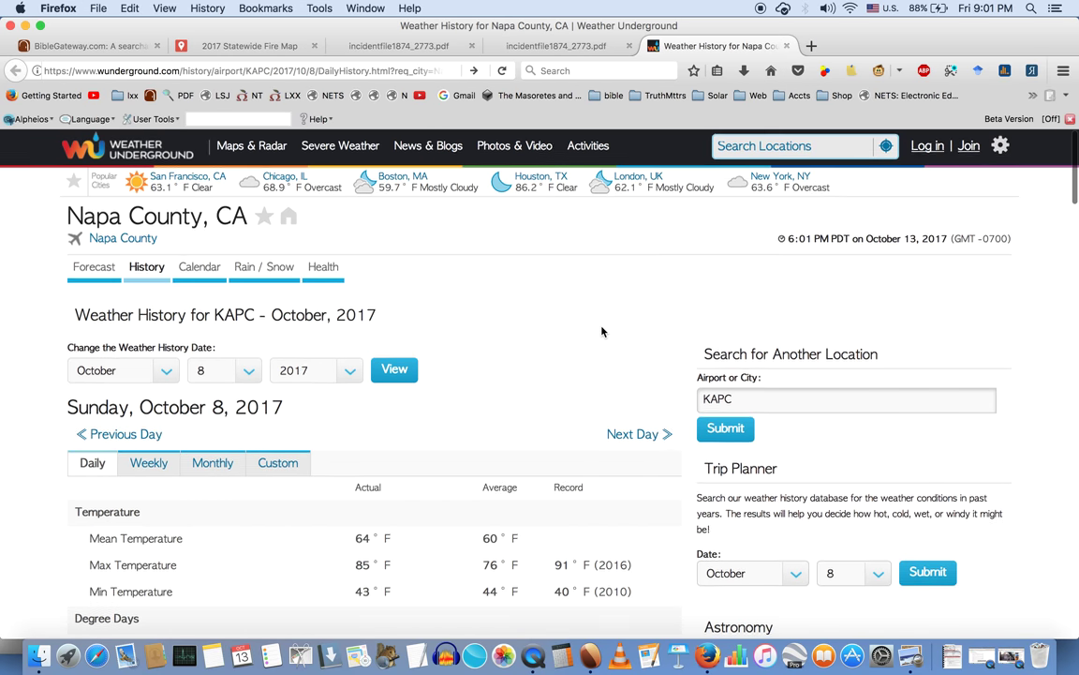
scroll(601, 331, "down", 5)
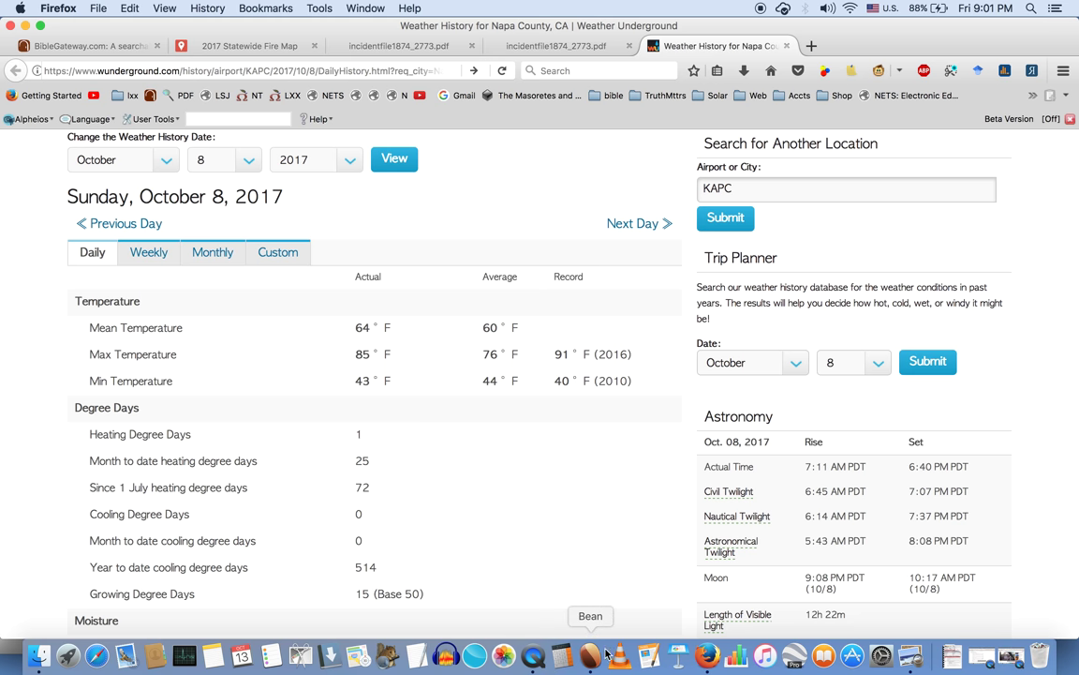
left_click(605, 653)
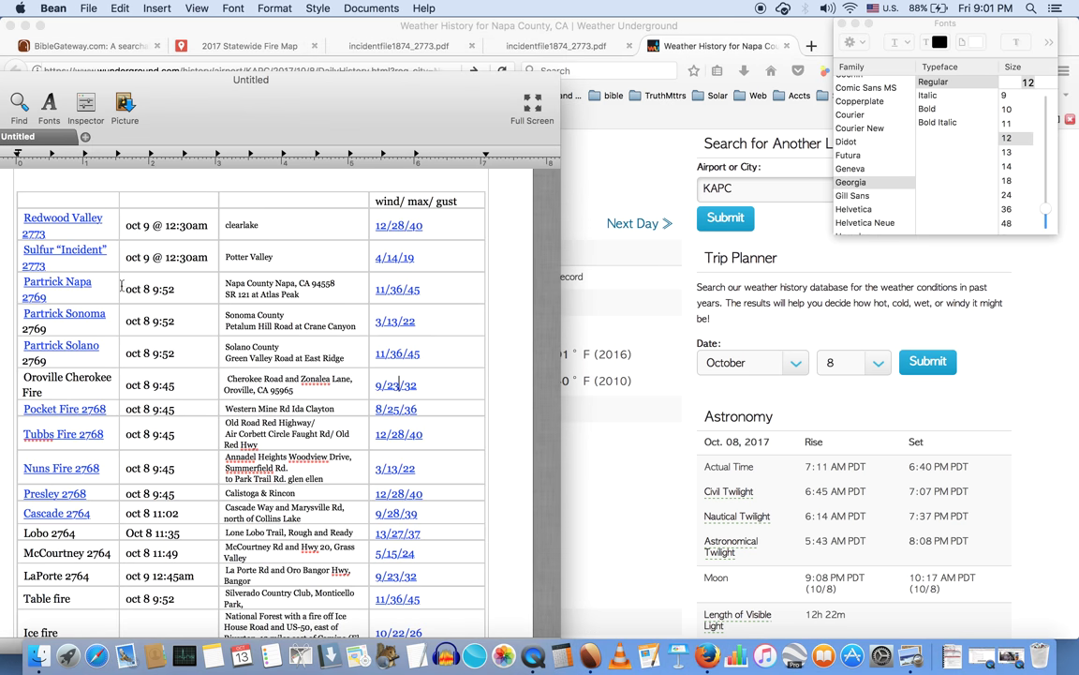
left_click(609, 314)
scroll(610, 313, "down", 5)
scroll(609, 314, "down", 13)
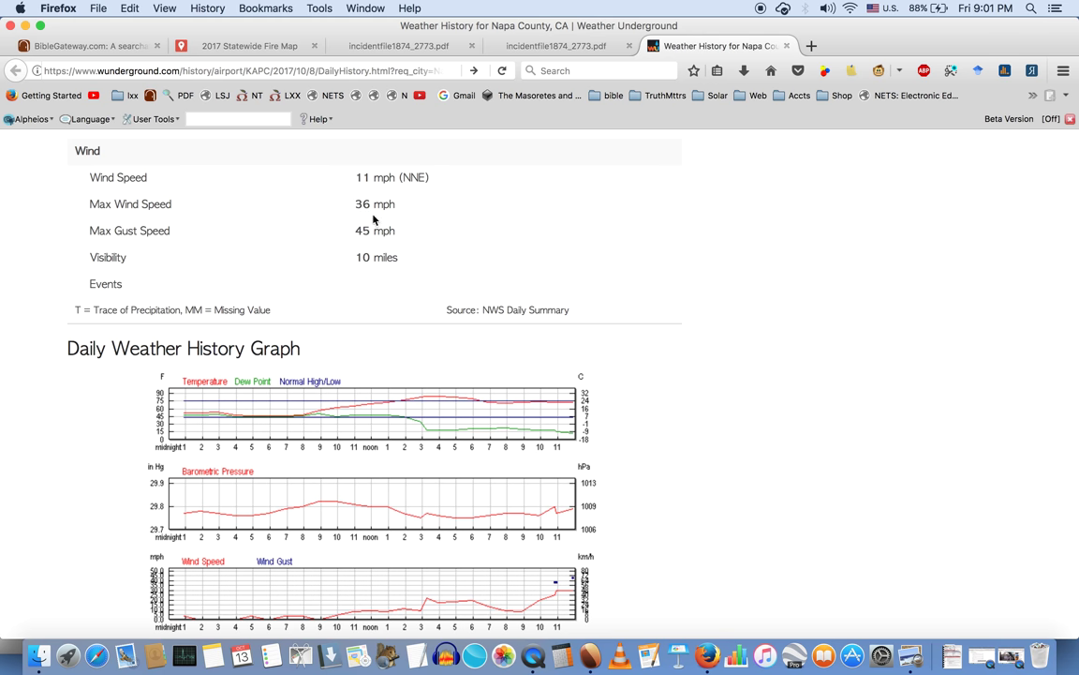
scroll(498, 233, "down", 5)
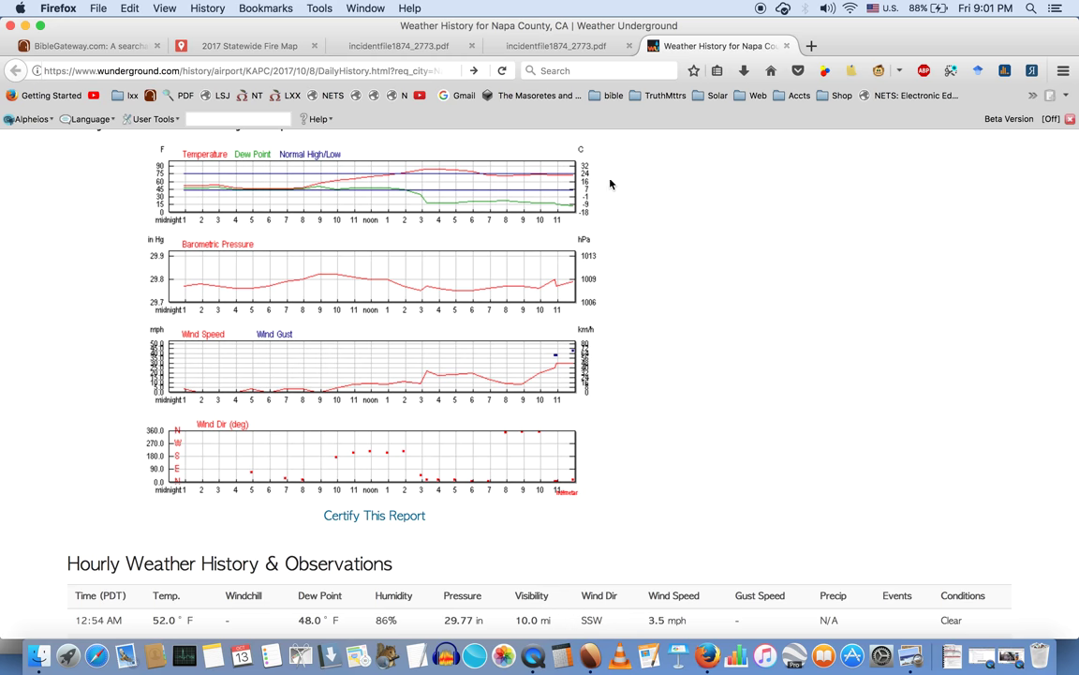
left_click(589, 49)
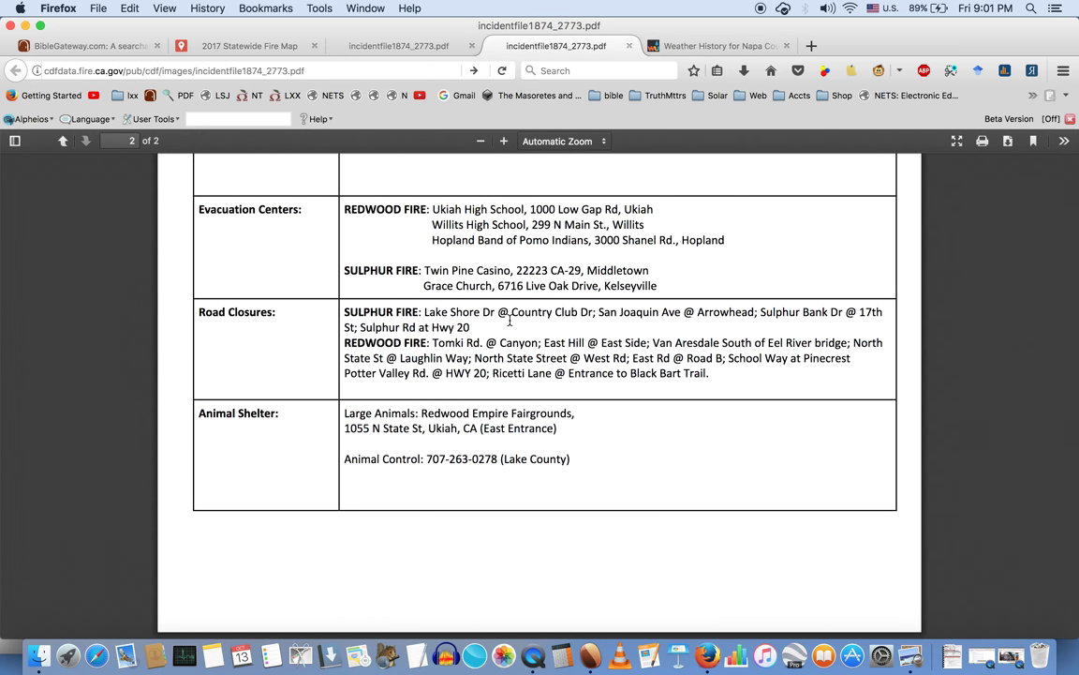
scroll(510, 324, "up", 10)
scroll(509, 324, "down", 3)
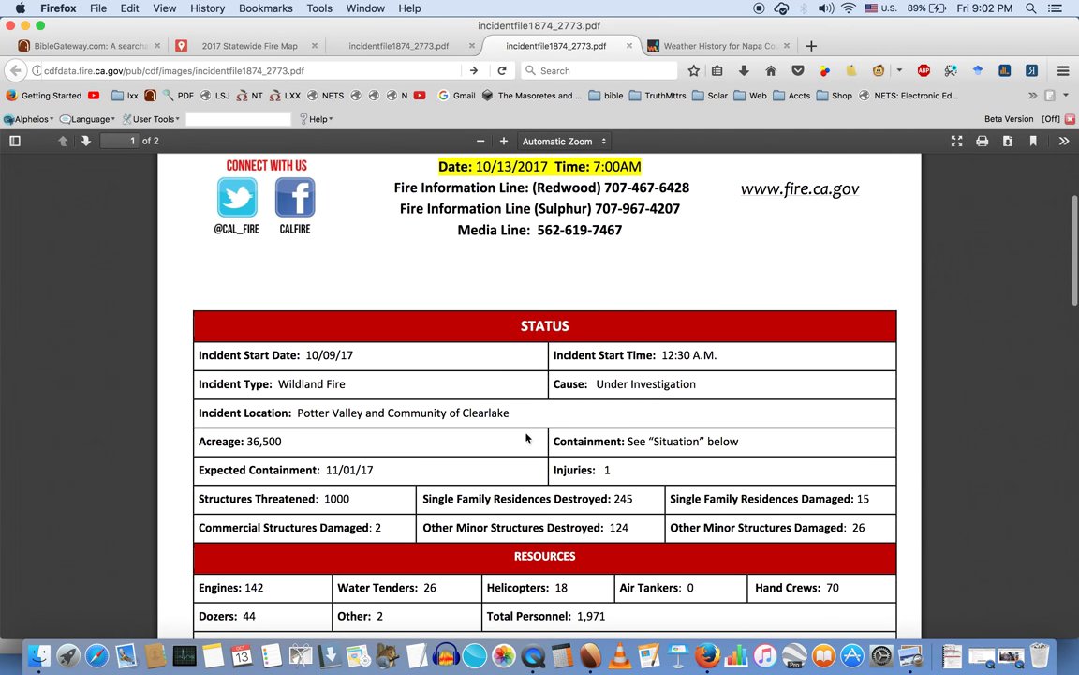
left_click(591, 656)
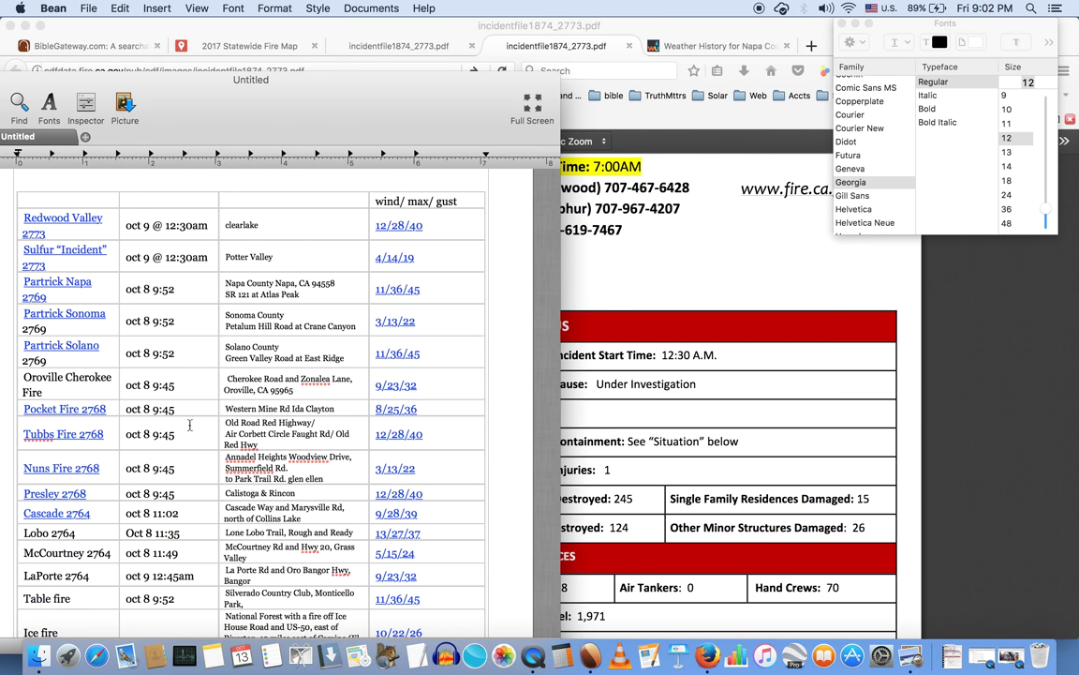
left_click(49, 286)
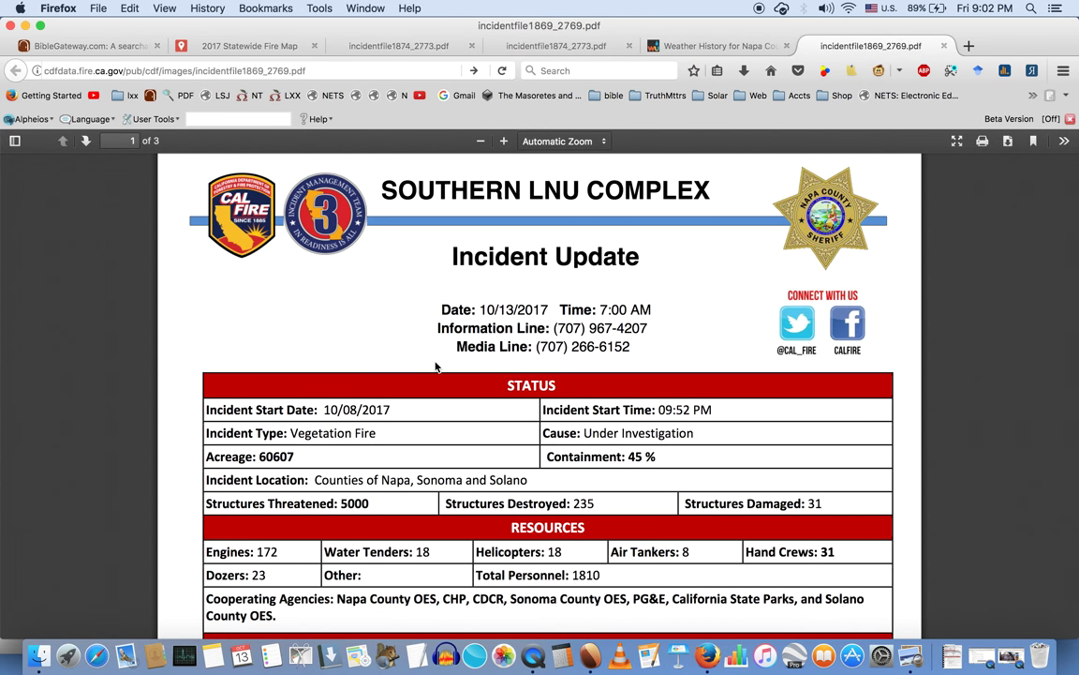
scroll(436, 366, "down", 3)
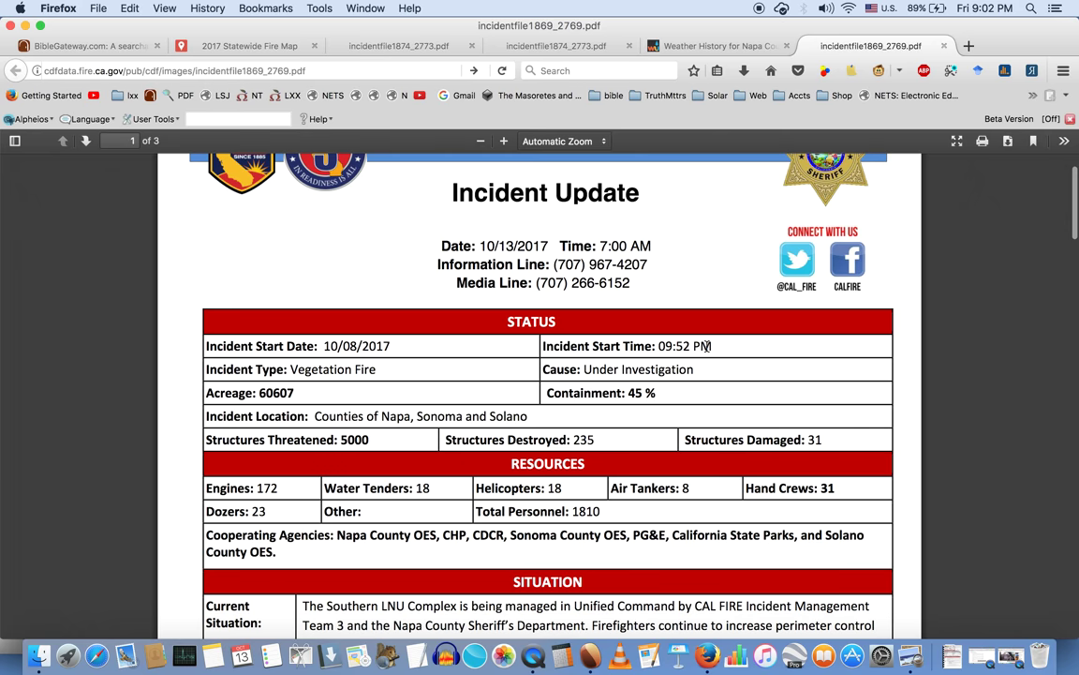
scroll(707, 346, "down", 10)
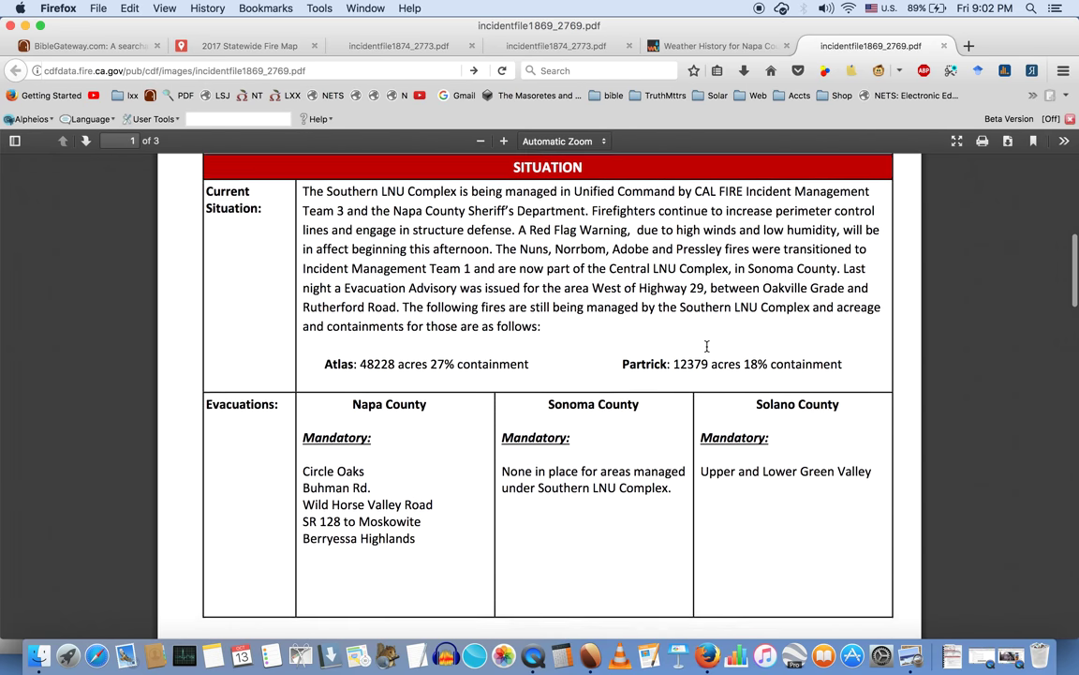
scroll(708, 347, "down", 15)
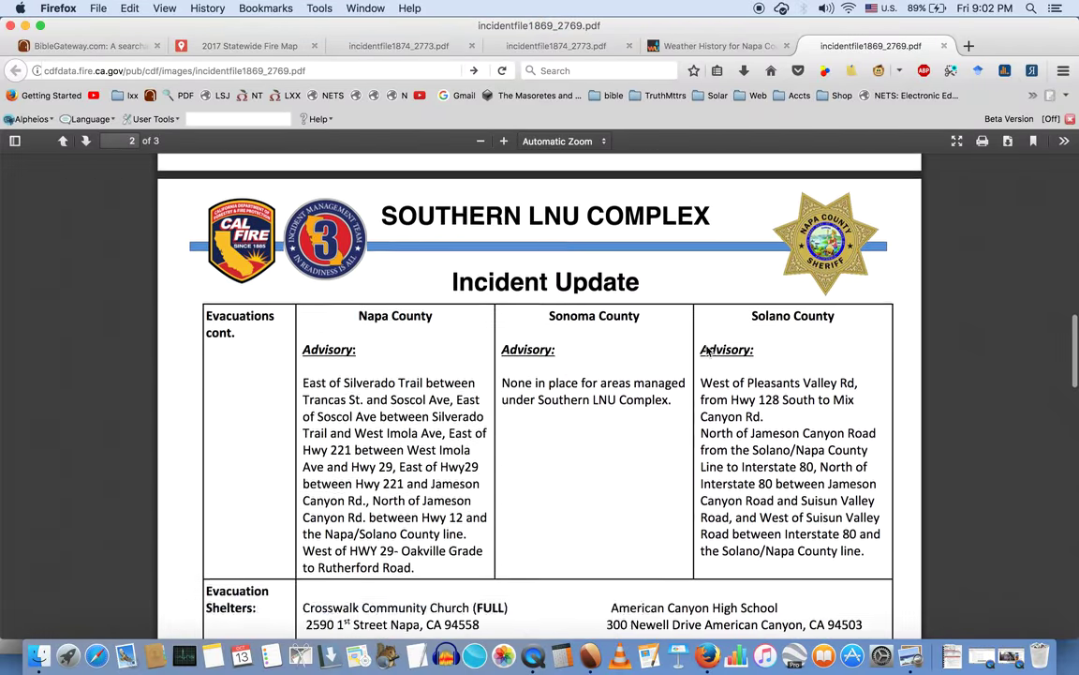
scroll(709, 349, "down", 20)
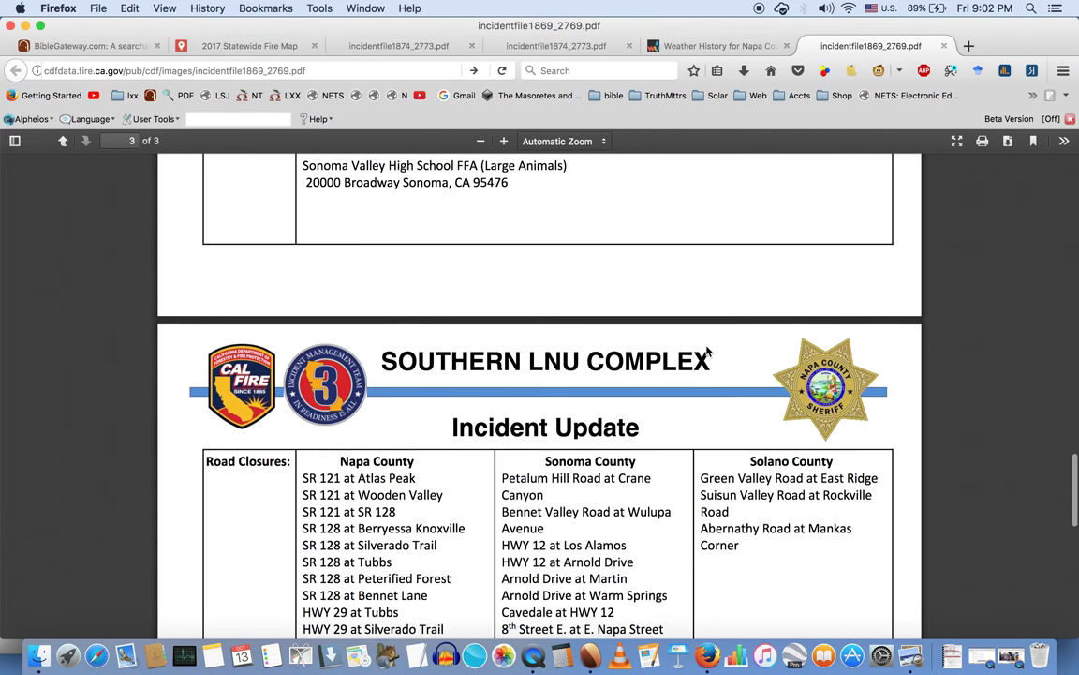
scroll(708, 351, "down", 15)
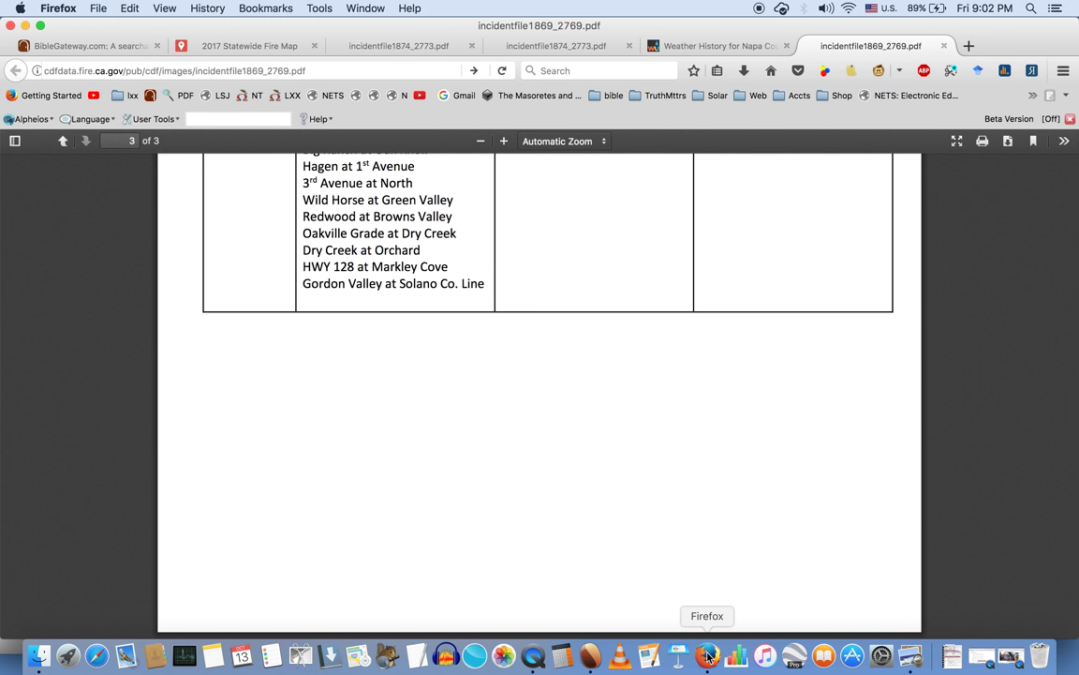
Return to the Napa County weather history in Firefox, then bring up the fire photos in Preview
left_click(591, 656)
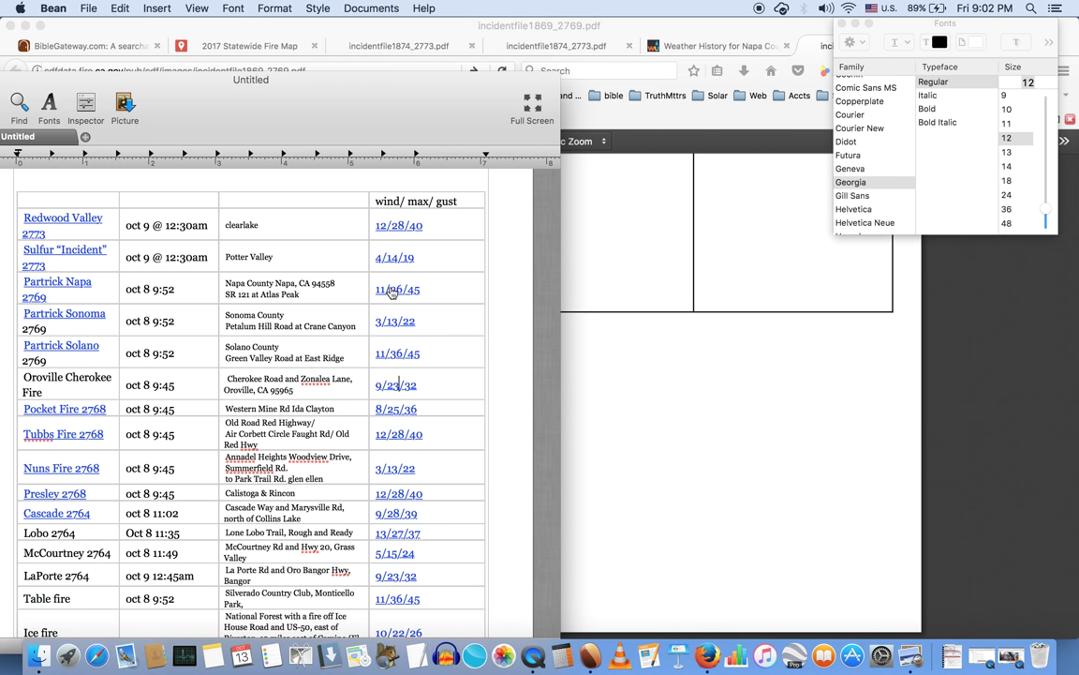
left_click(708, 658)
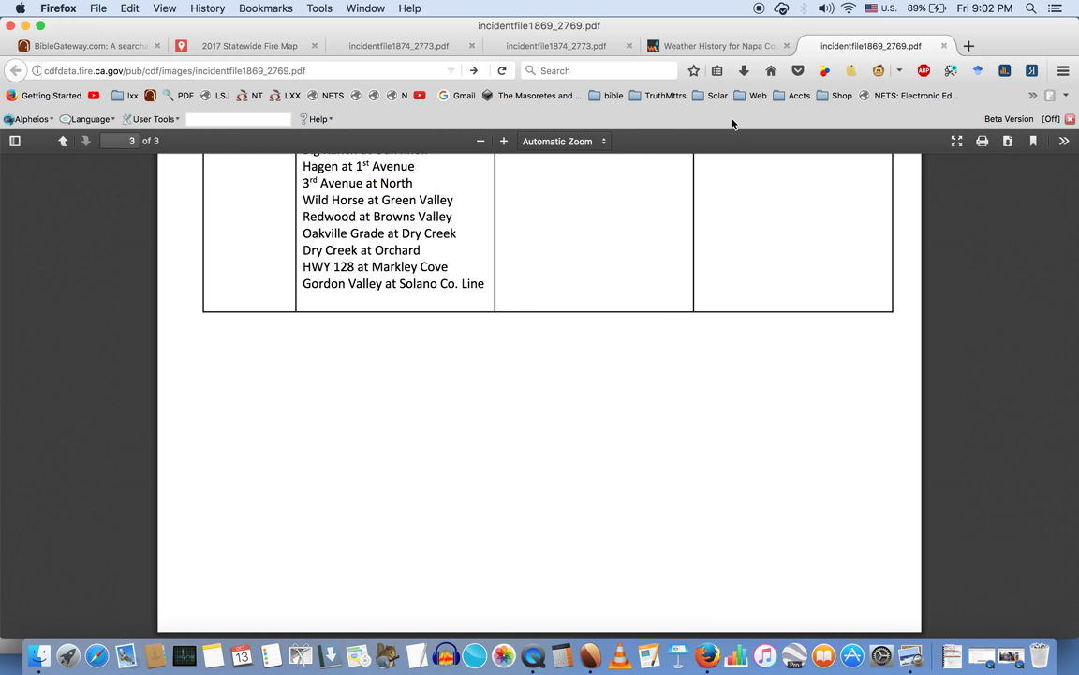
left_click(713, 47)
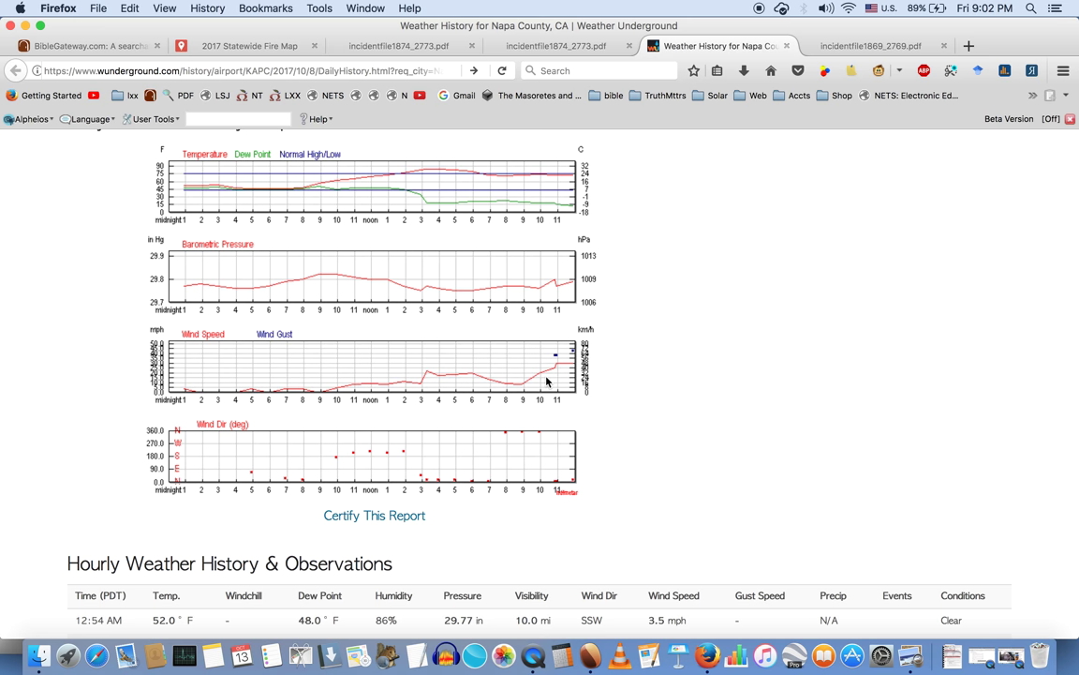
left_click(910, 655)
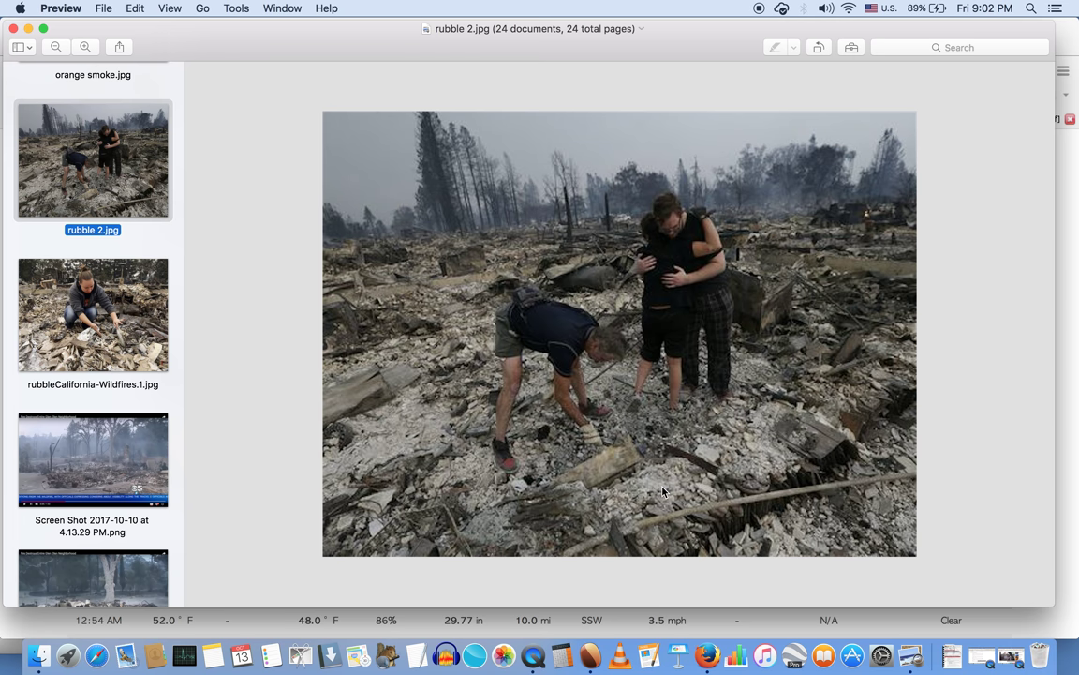
left_click(705, 659)
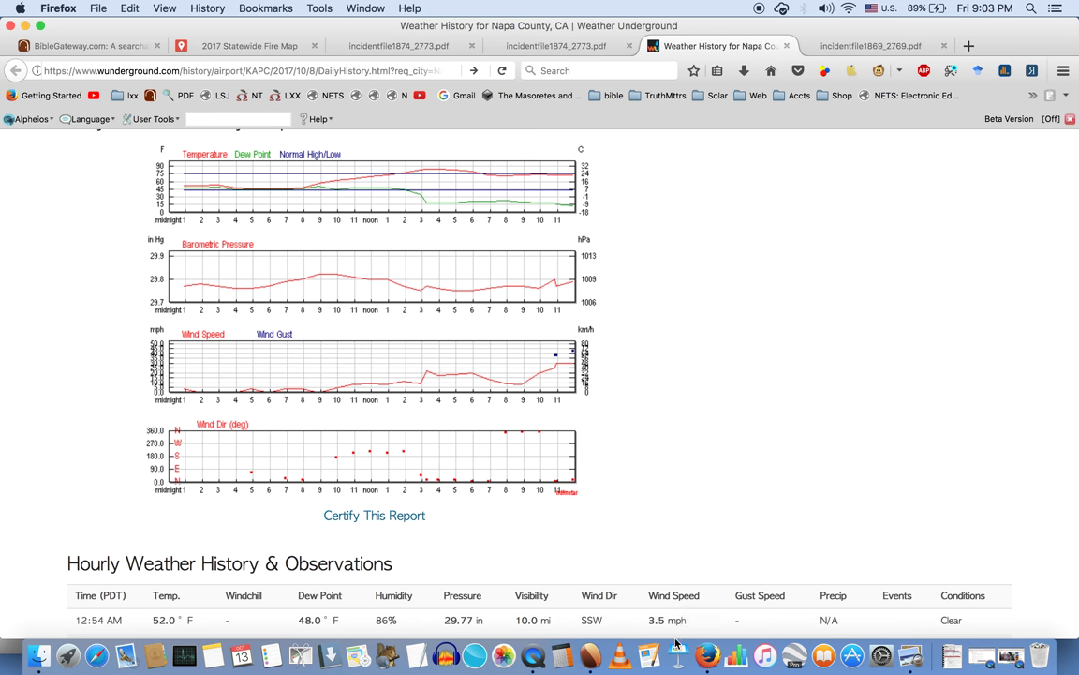
left_click(590, 658)
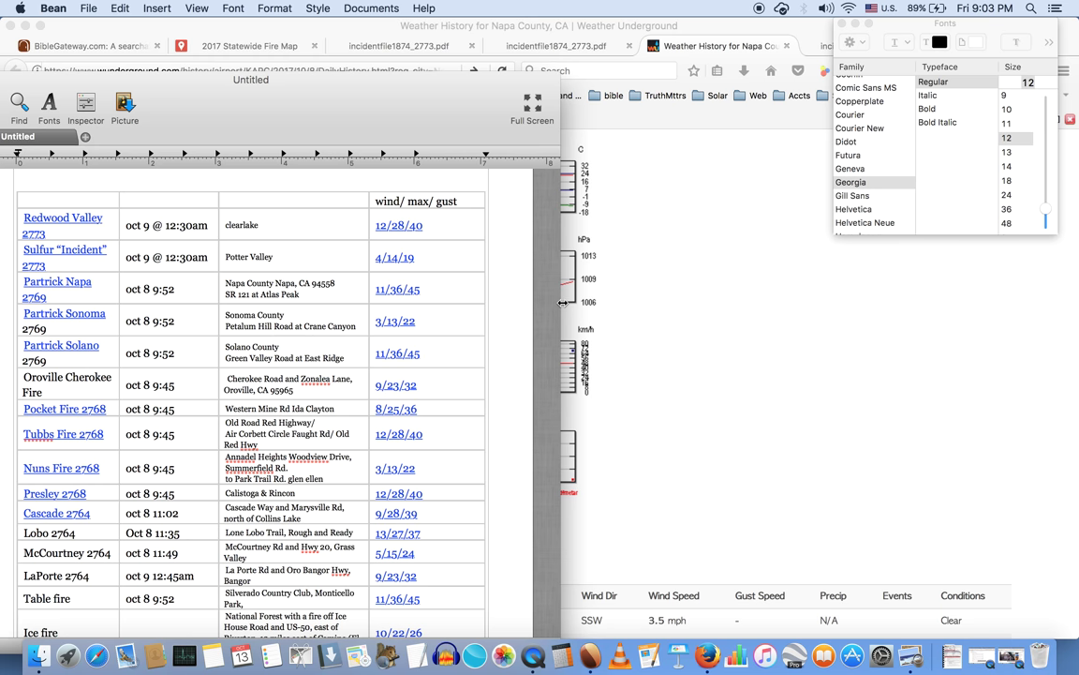
left_click(632, 351)
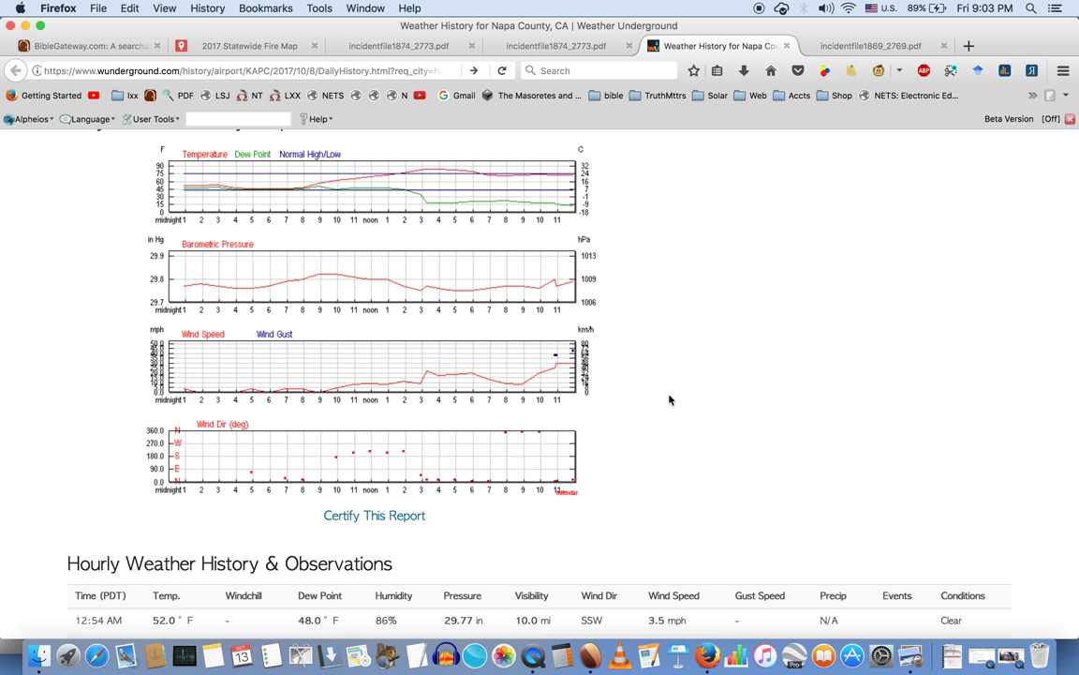
Scroll through the Napa County wind graphs, switching back and forth with the Bean fire table
left_click(591, 657)
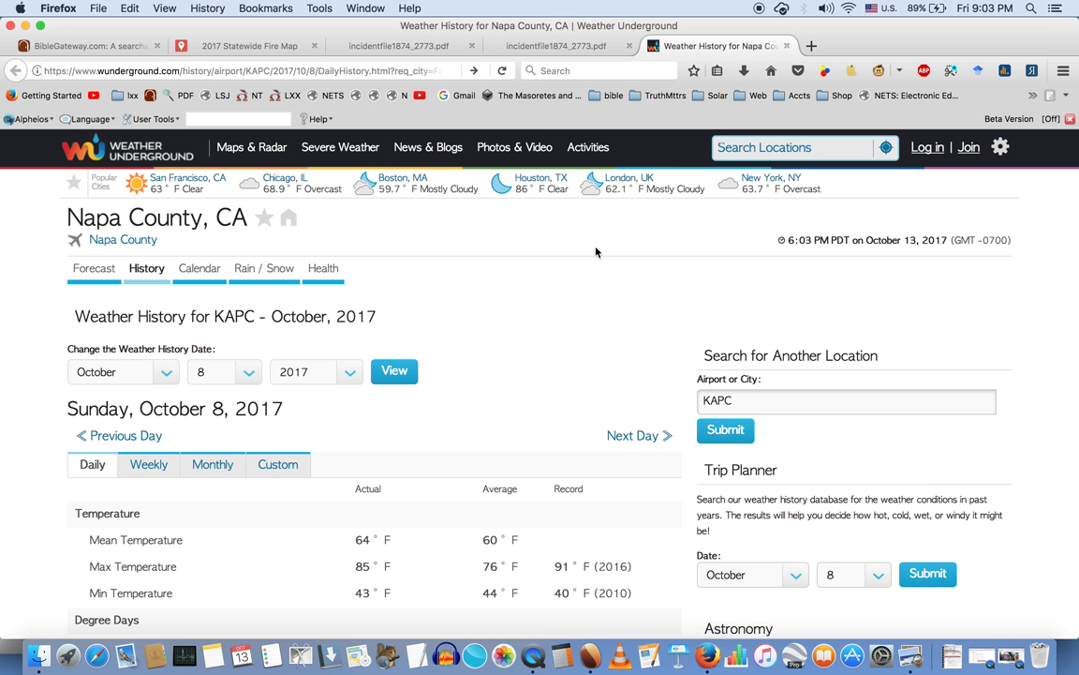
scroll(597, 251, "down", 15)
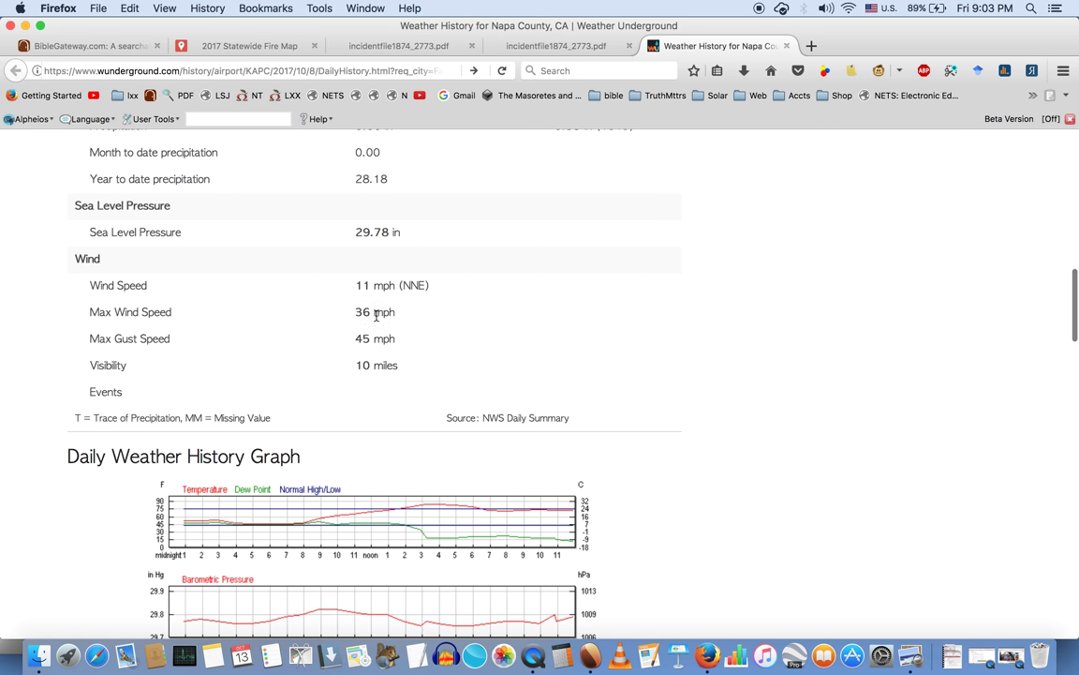
scroll(524, 327, "down", 6)
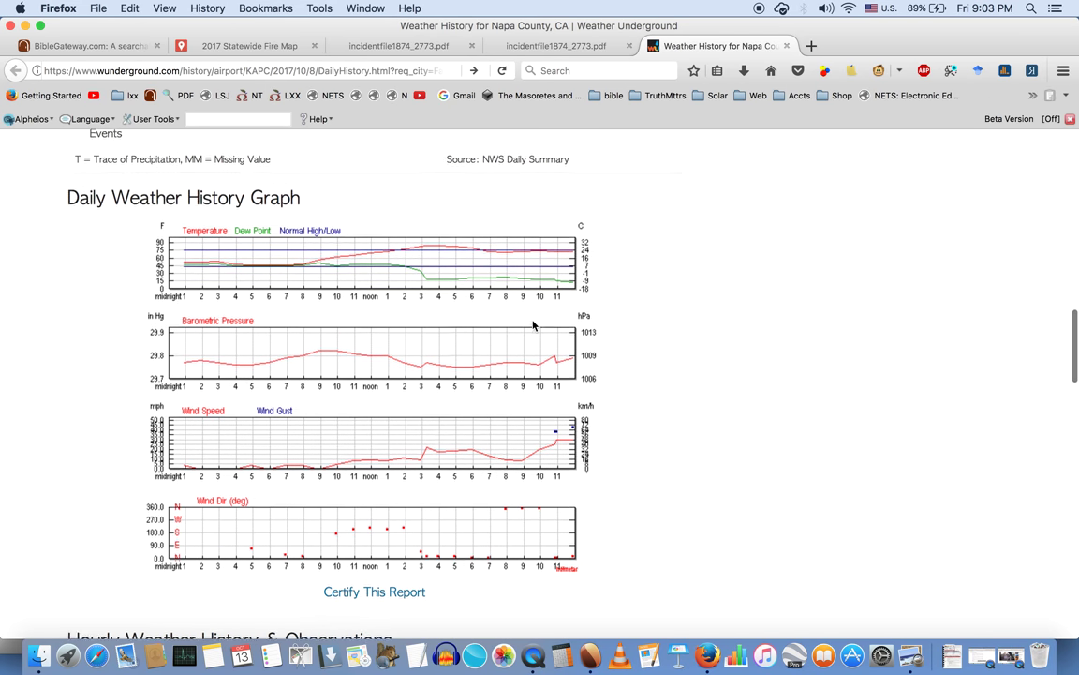
left_click(589, 658)
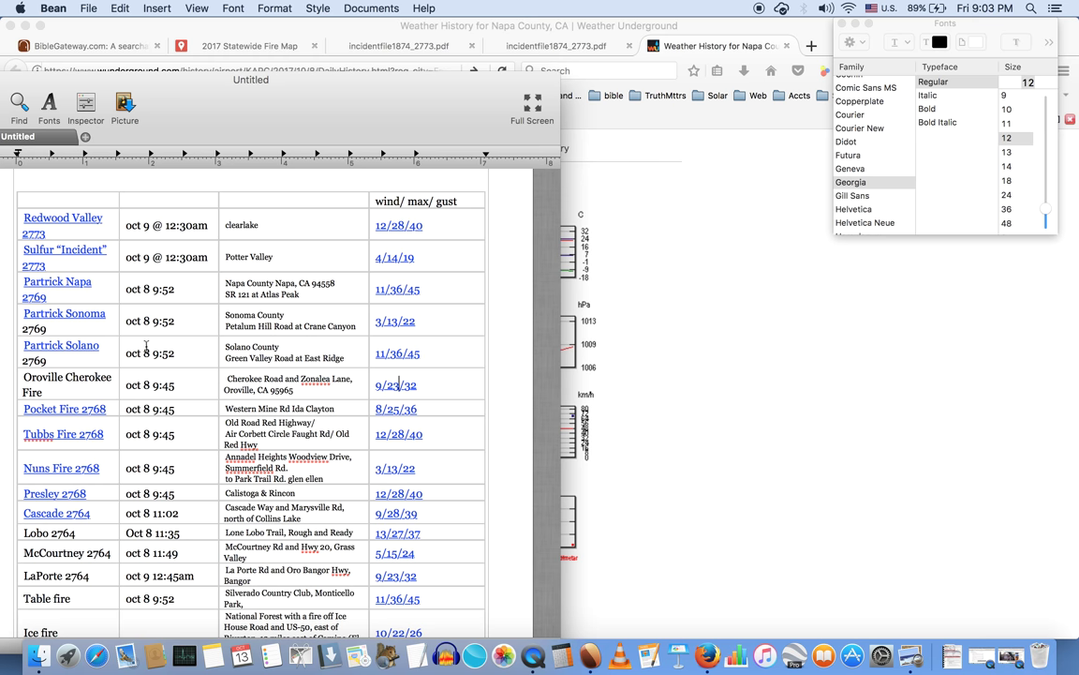
left_click(600, 413)
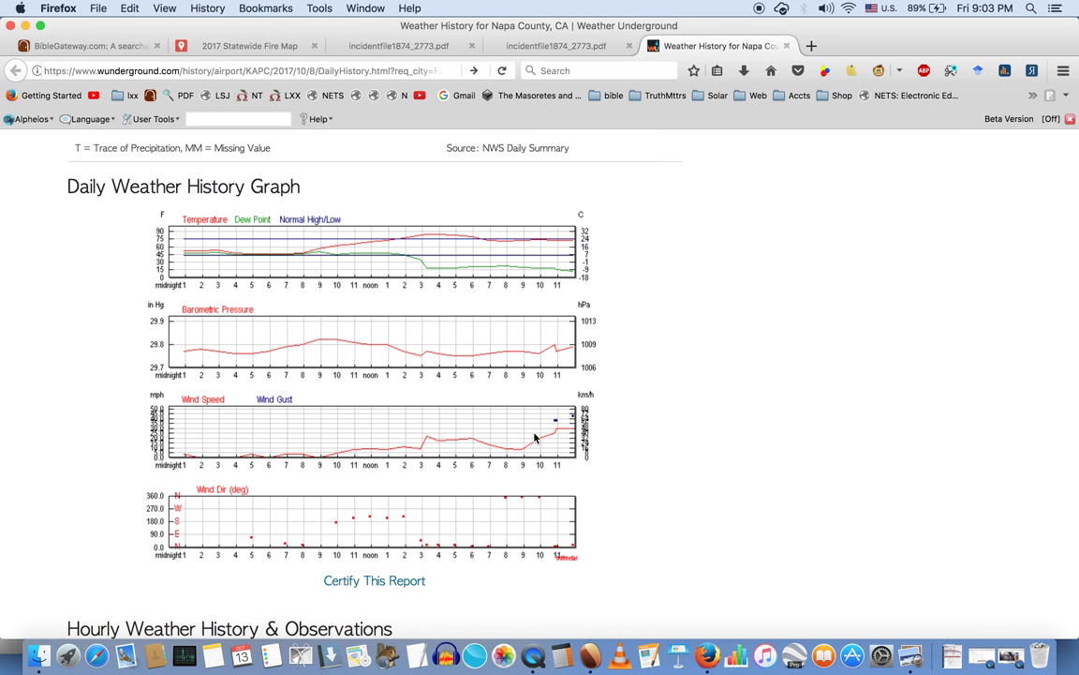
left_click(590, 658)
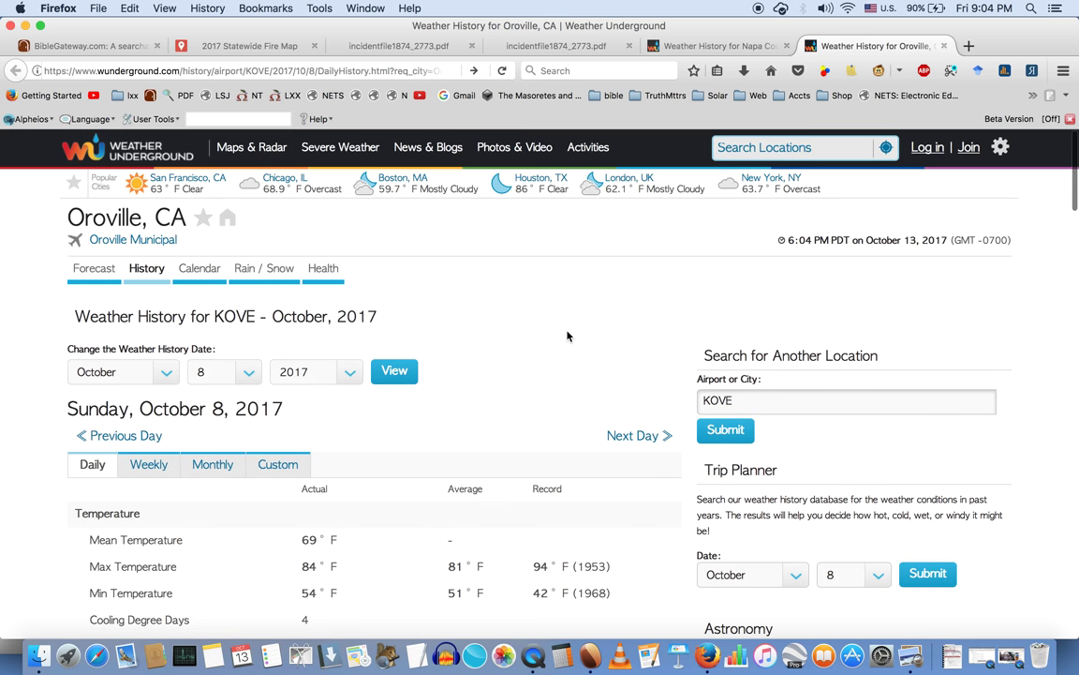
Scroll Oroville's October 8 history to wind (9/23/32 mph) and compare with Bean's Oroville Cherokee row
scroll(567, 336, "down", 5)
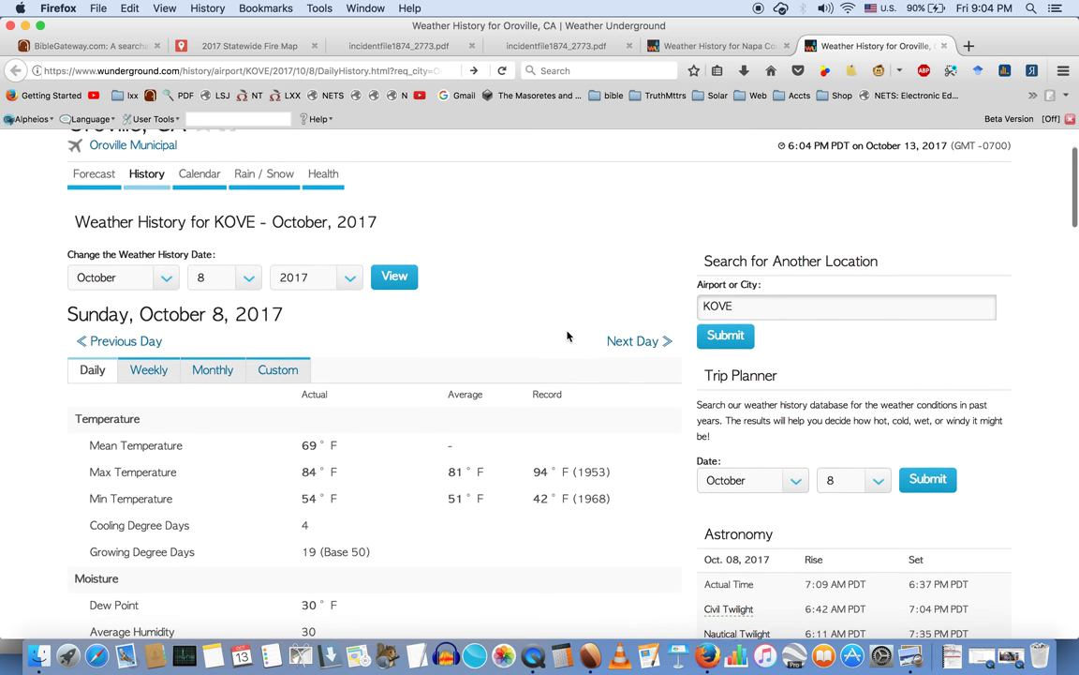
scroll(567, 336, "down", 10)
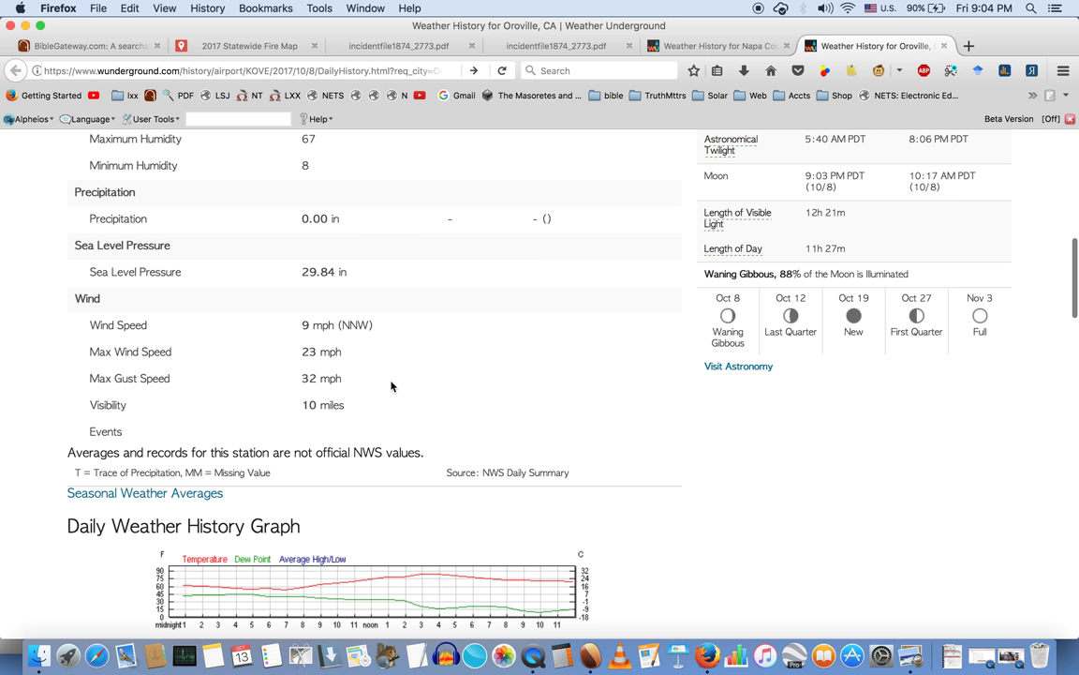
scroll(523, 381, "down", 8)
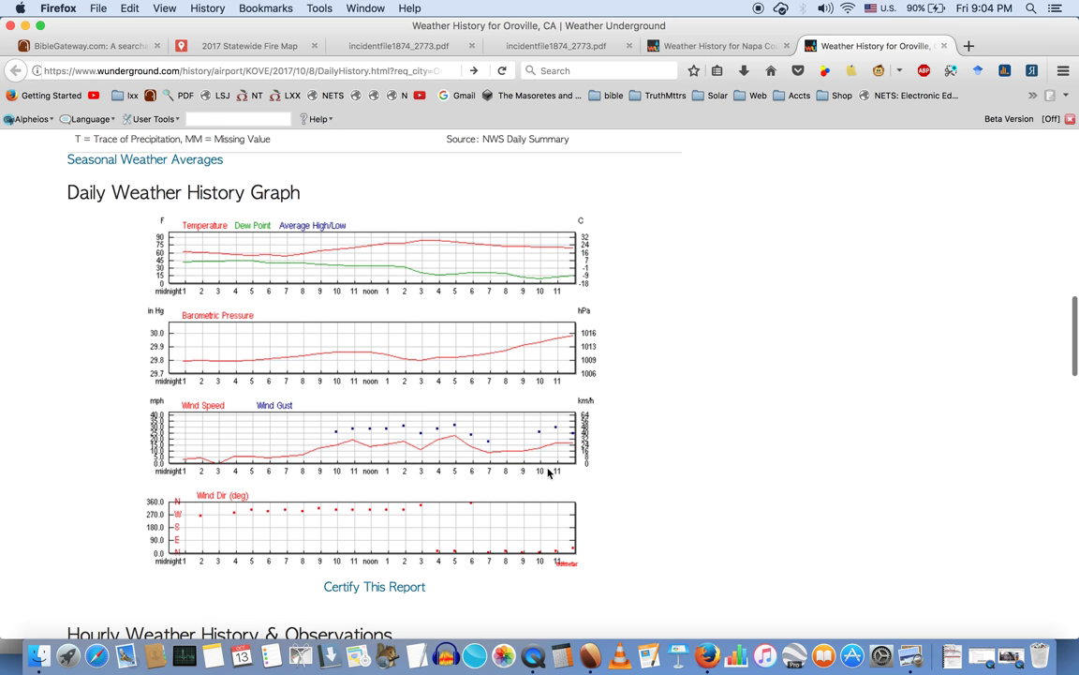
left_click(591, 656)
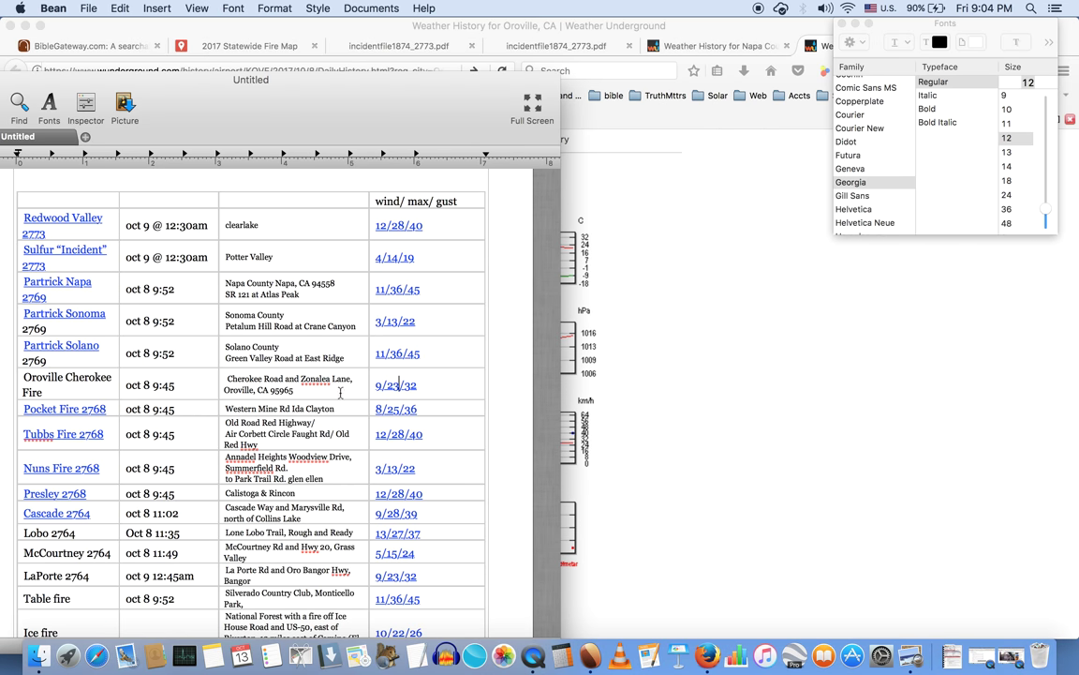
left_click(675, 393)
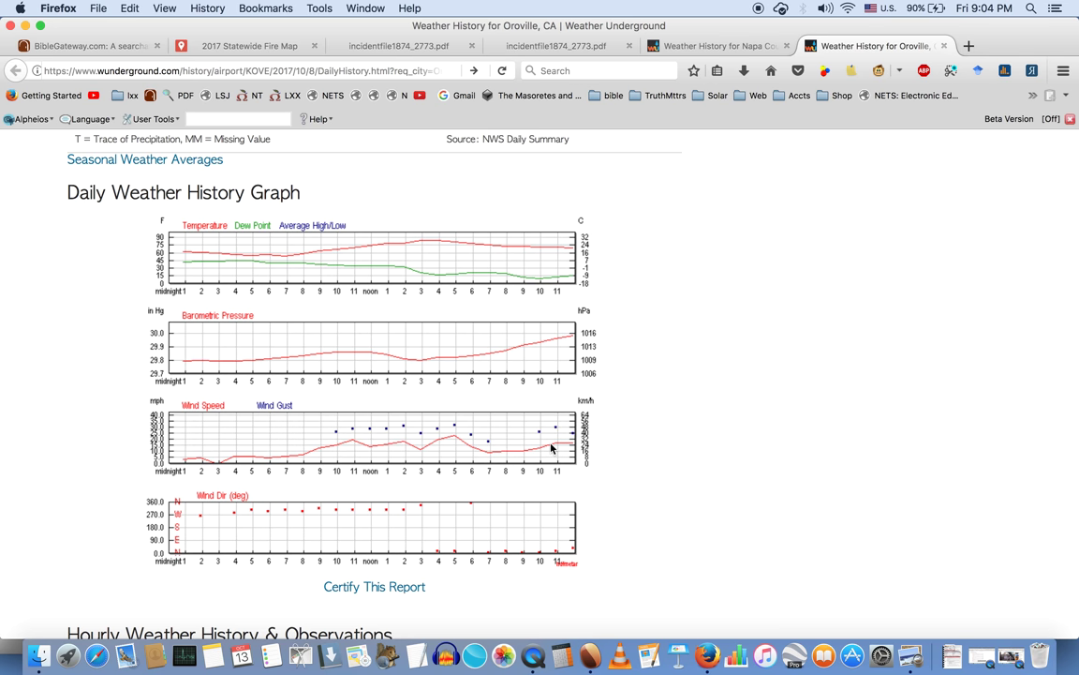
left_click(602, 669)
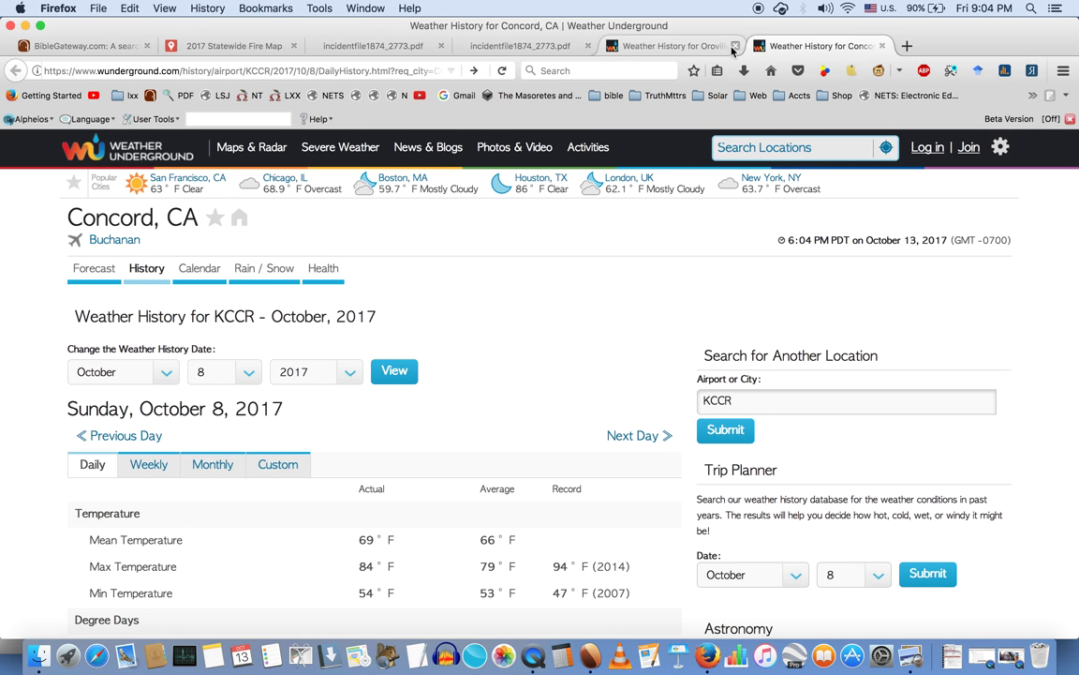
left_click(735, 46)
Close the Oroville weather tab and check Concord's 8/25/36 mph wind against the Bean table
scroll(646, 342, "down", 3)
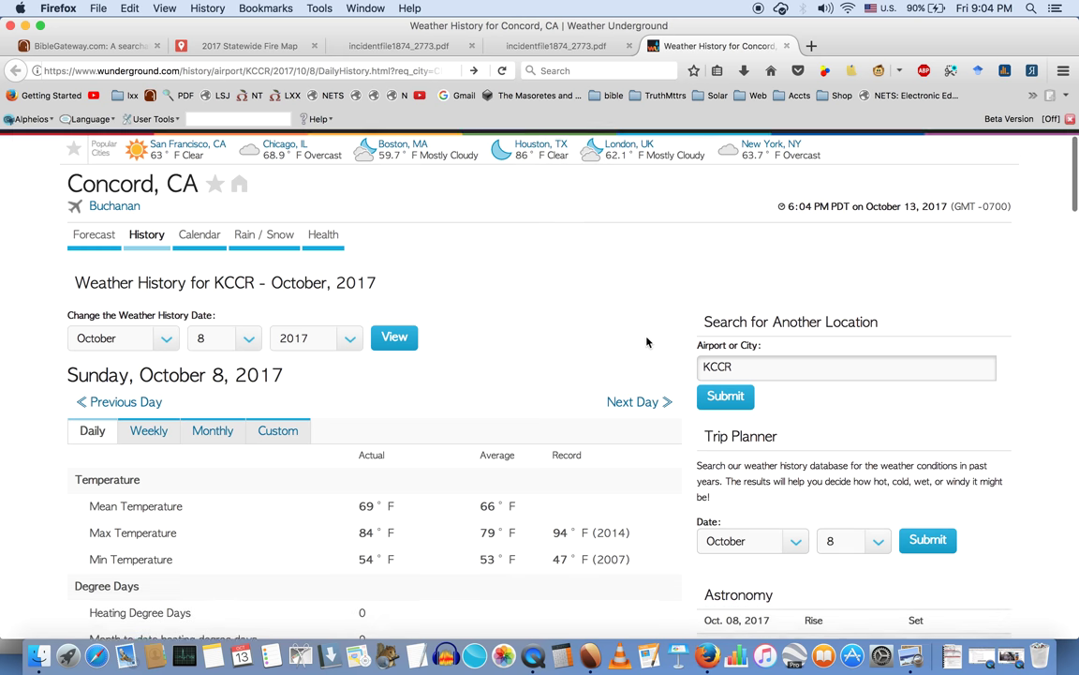
scroll(646, 342, "down", 10)
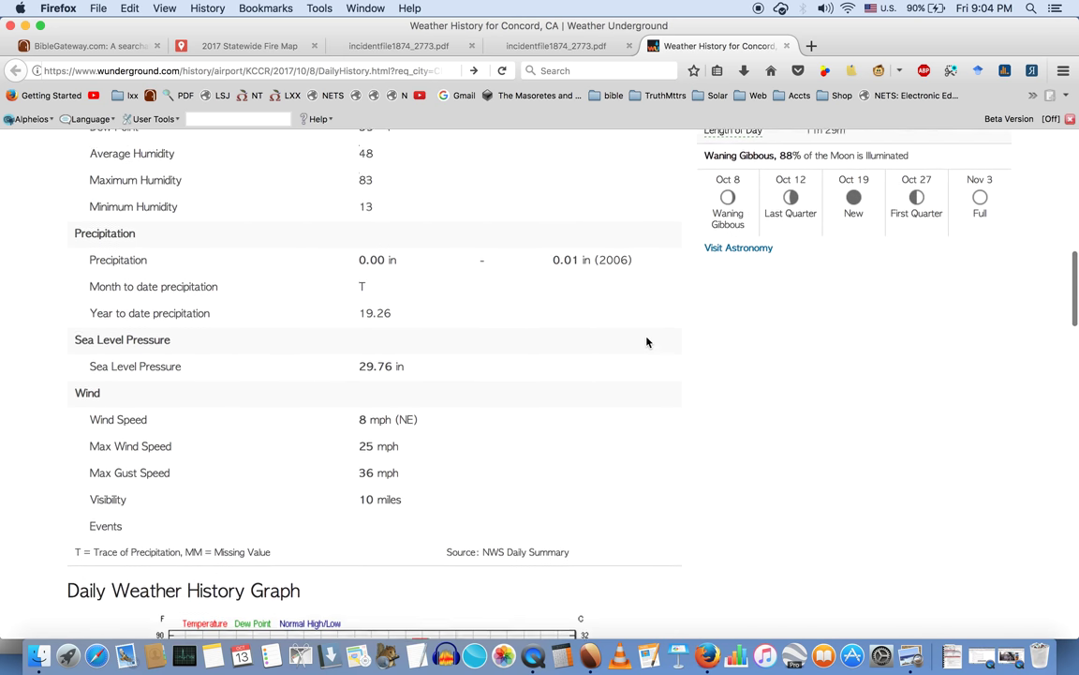
scroll(647, 342, "down", 4)
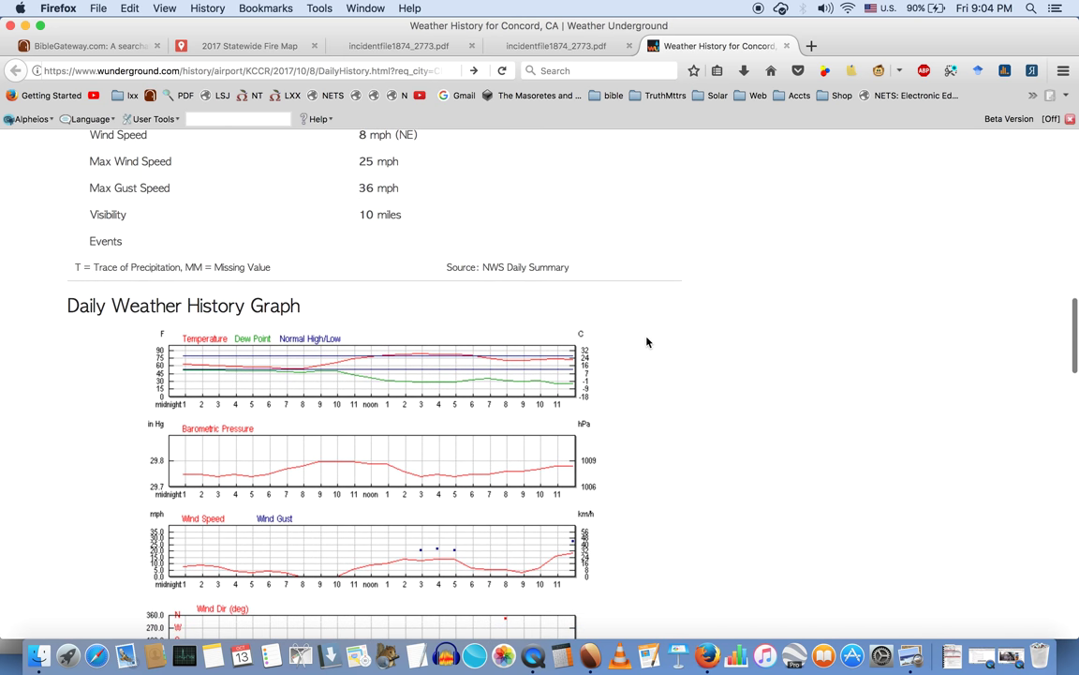
scroll(647, 342, "up", 3)
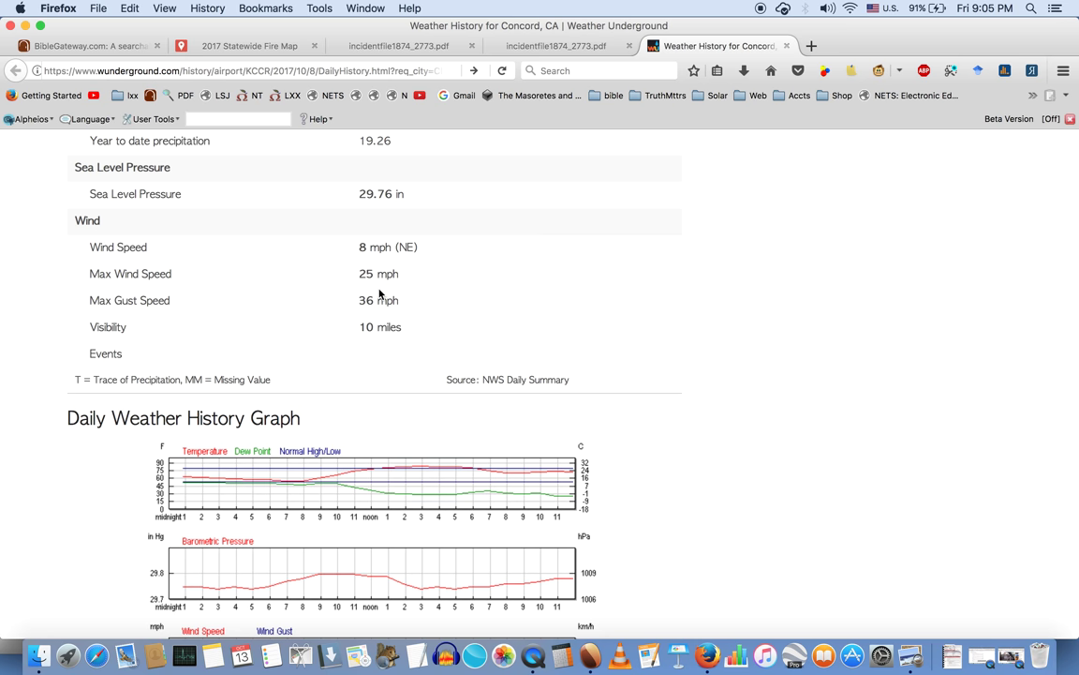
scroll(567, 314, "down", 8)
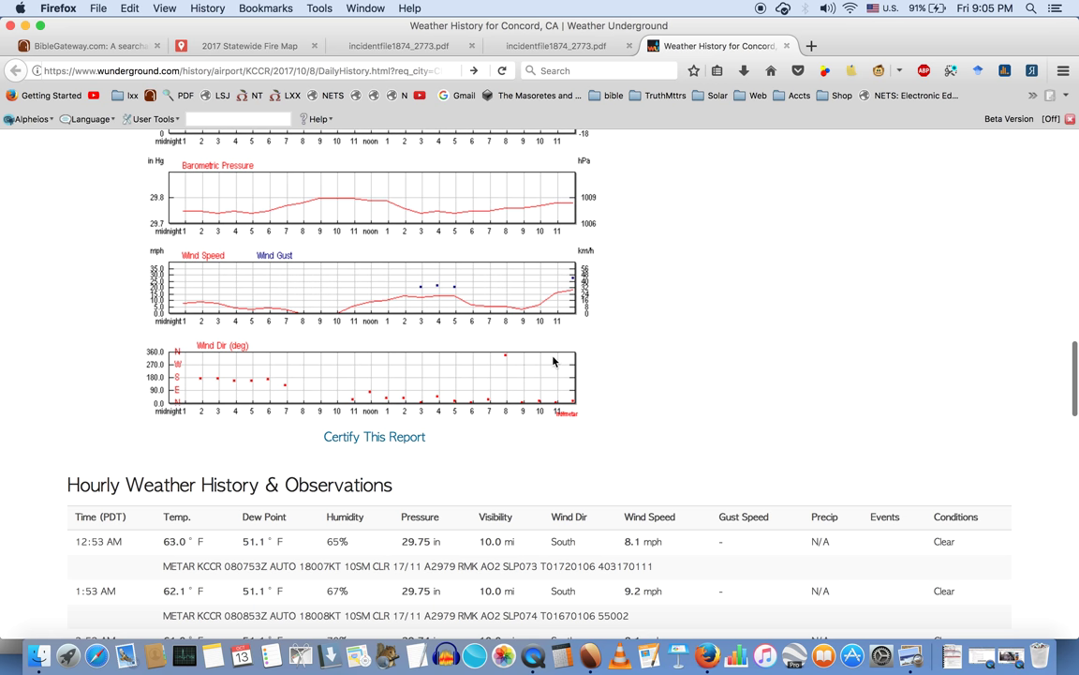
left_click(534, 656)
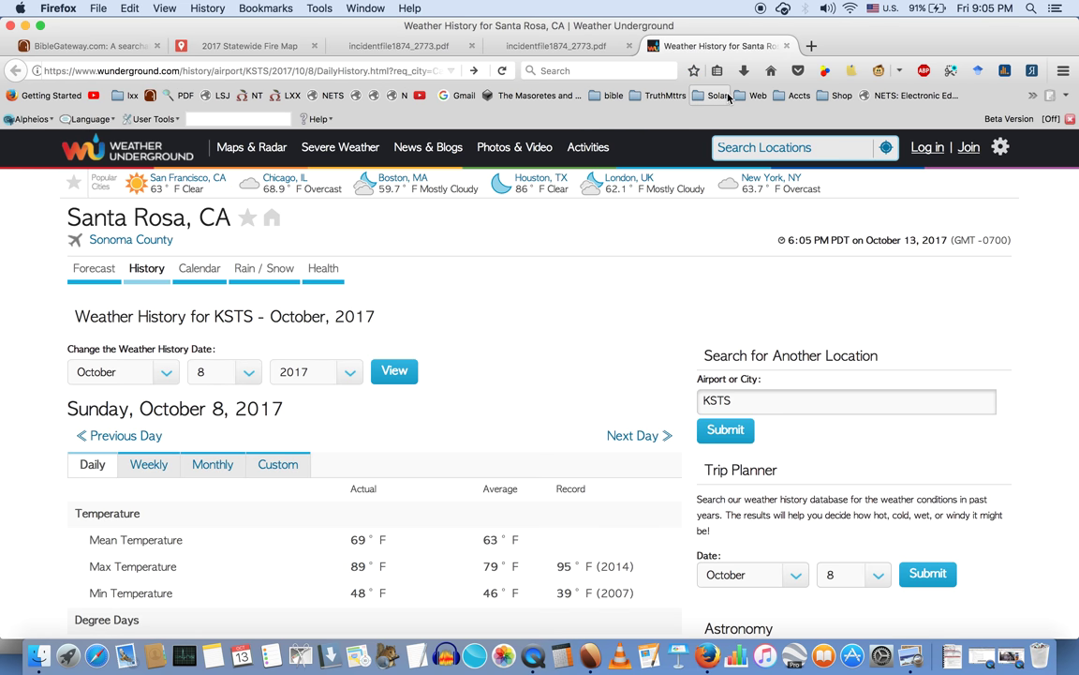
Scroll Santa Rosa's October 8 history to the Wind section and compare with Bean
scroll(682, 204, "down", 10)
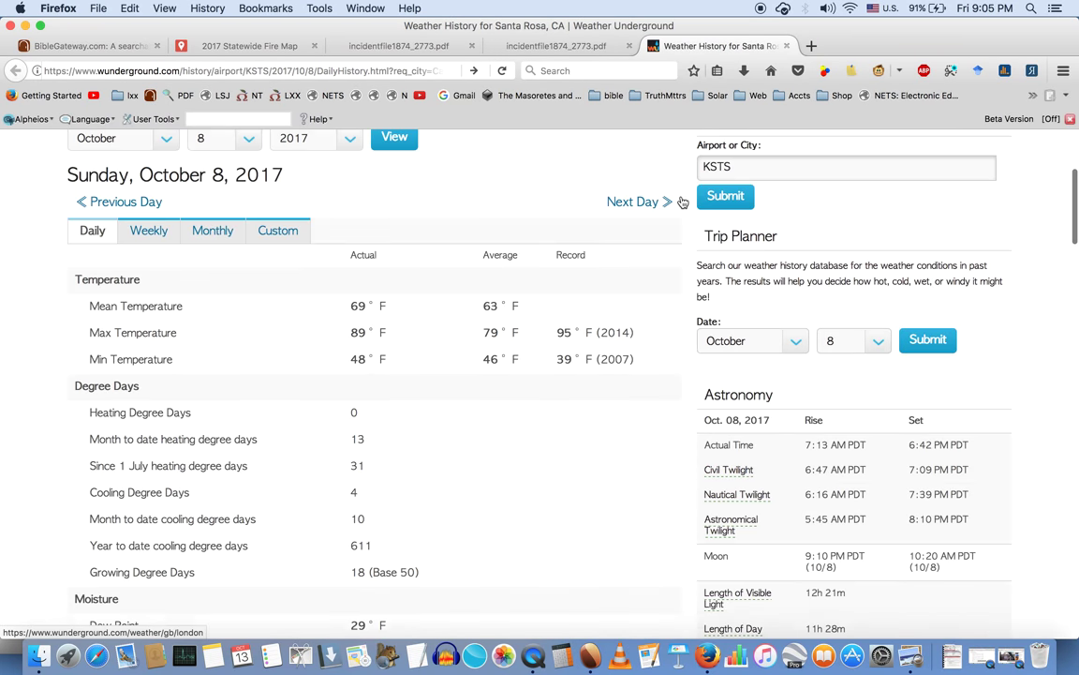
scroll(682, 202, "down", 3)
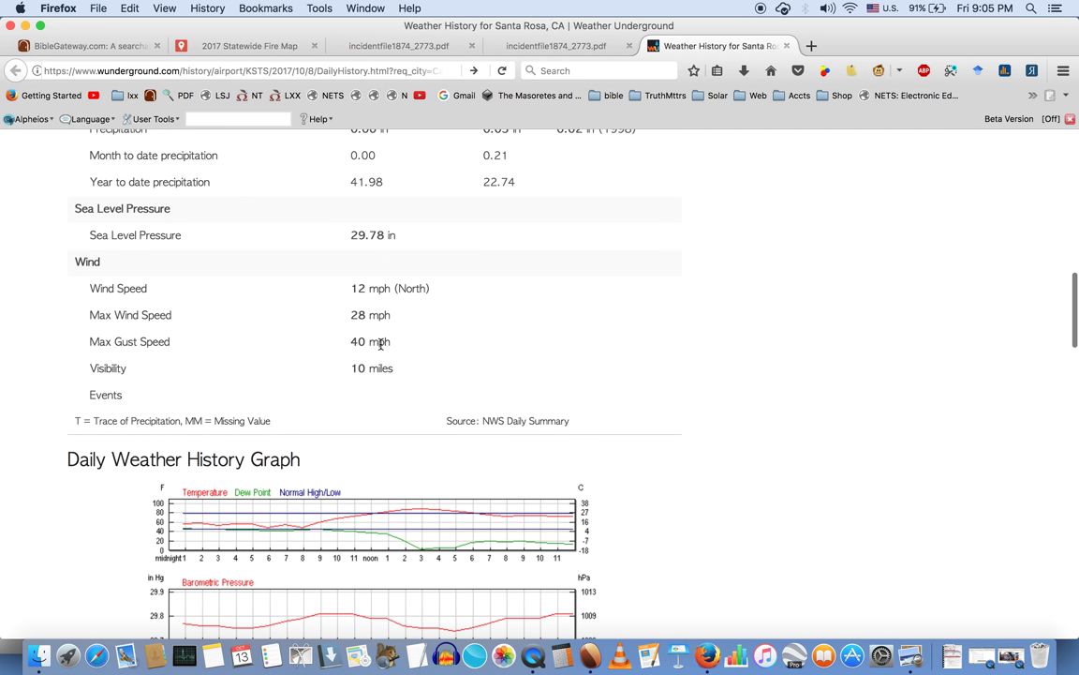
left_click(589, 658)
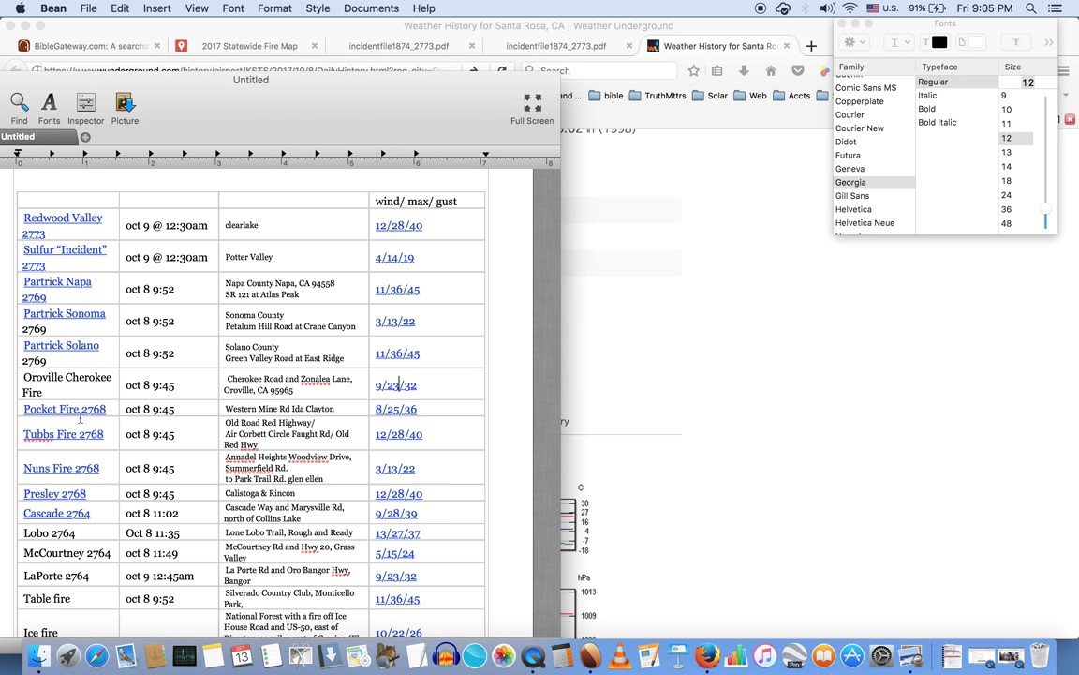
Recheck Santa Rosa's 12/28/40 mph wind and open the 3/13/22 weather history link
left_click(691, 372)
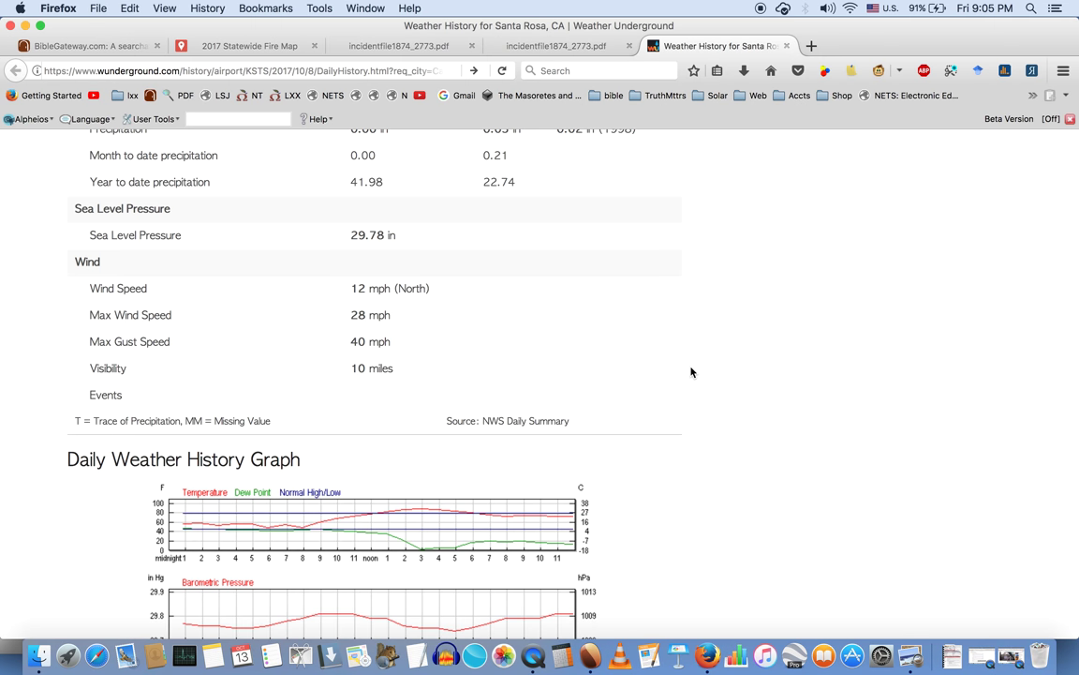
scroll(678, 423, "down", 5)
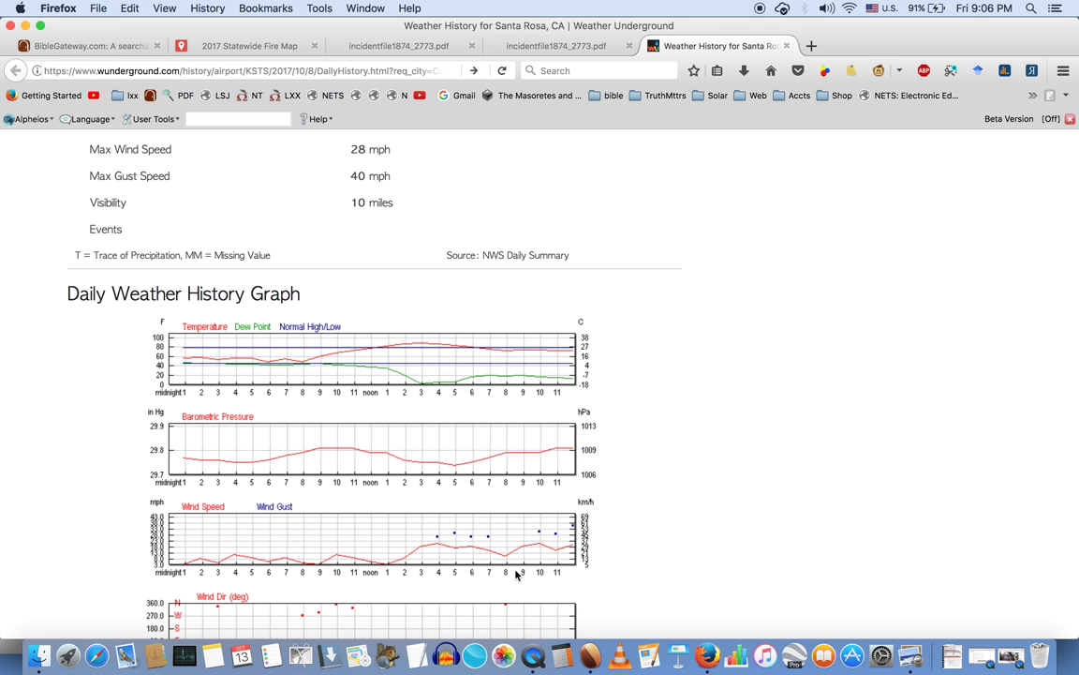
scroll(756, 534, "down", 3)
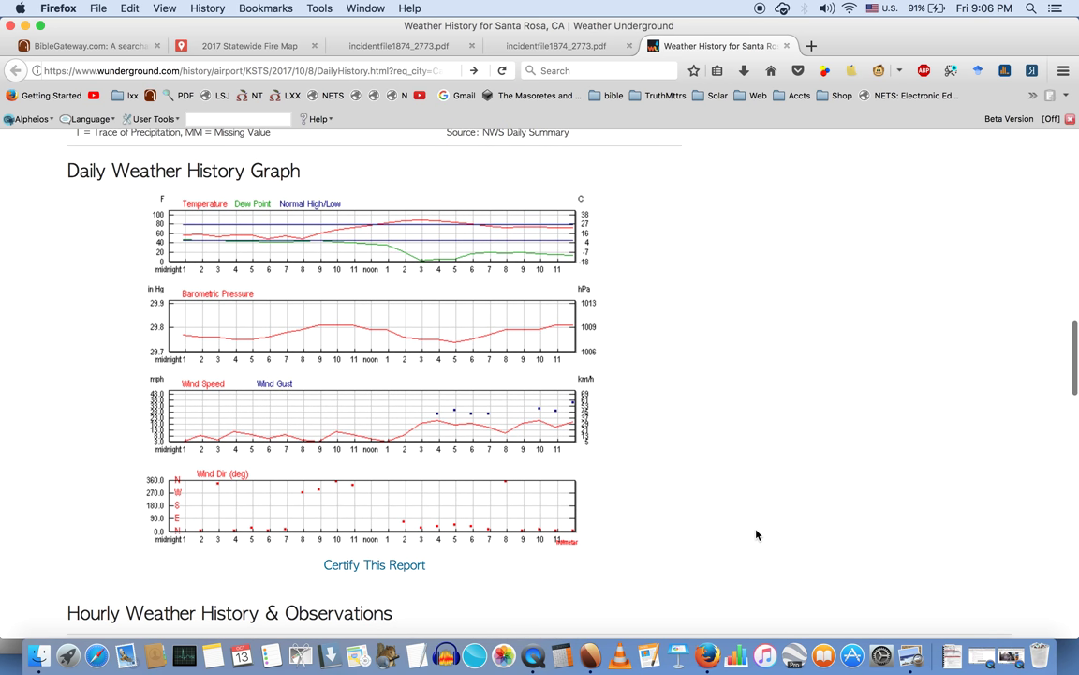
left_click(591, 659)
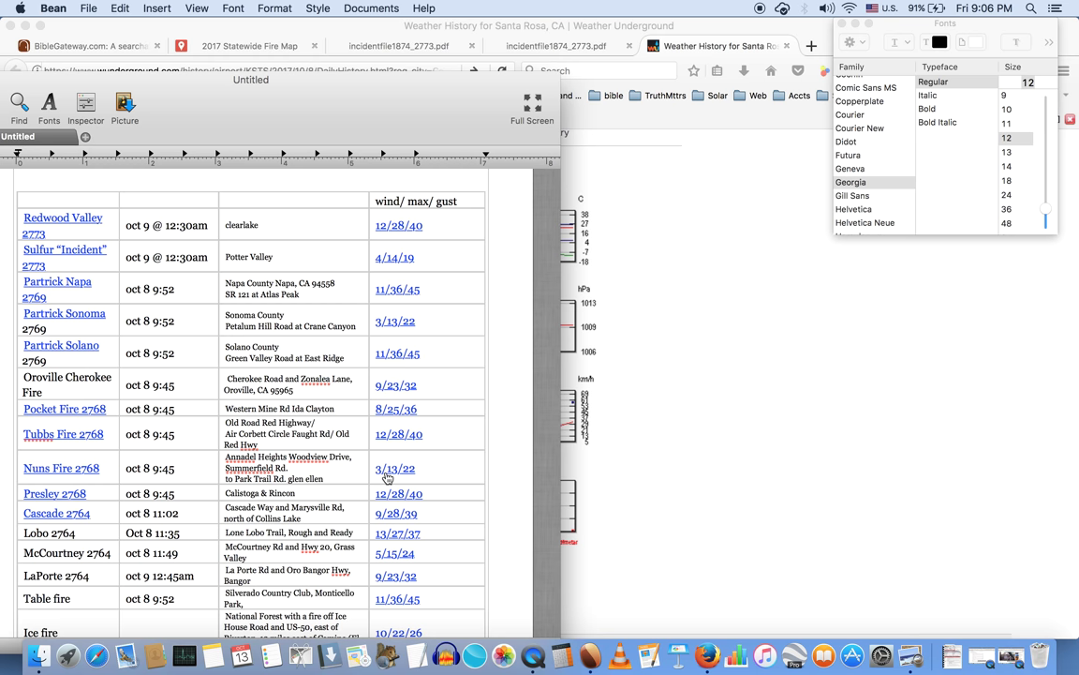
left_click(388, 478)
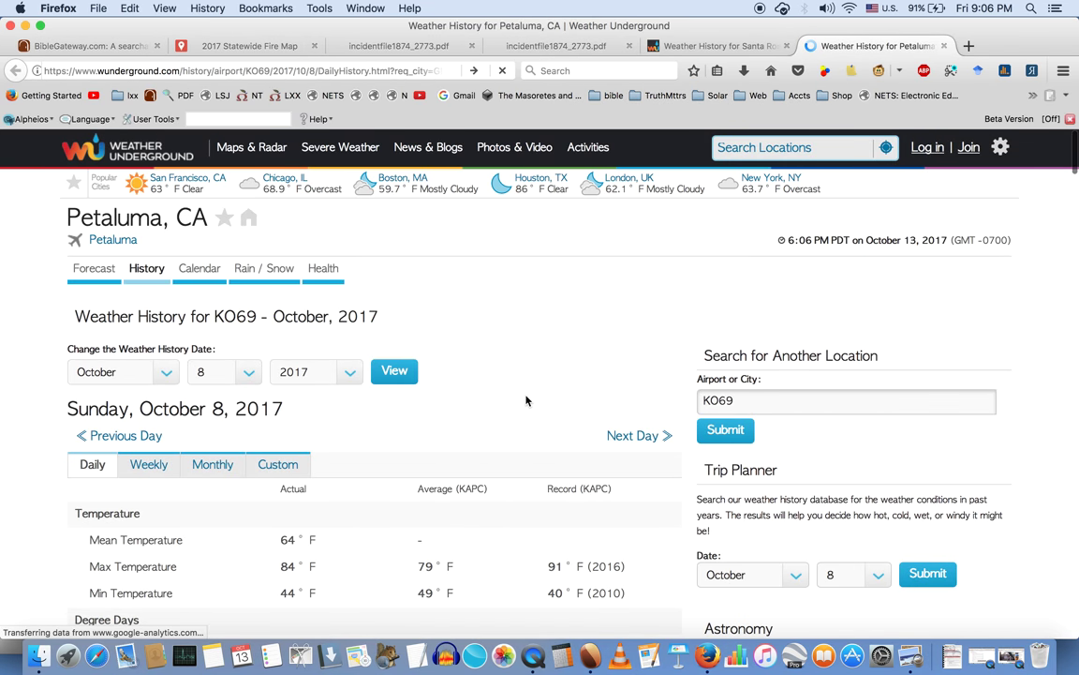
Confirm Petaluma's October 8 wind of 3/13/22 mph against the Nuns Fire row in Bean
scroll(525, 401, "down", 15)
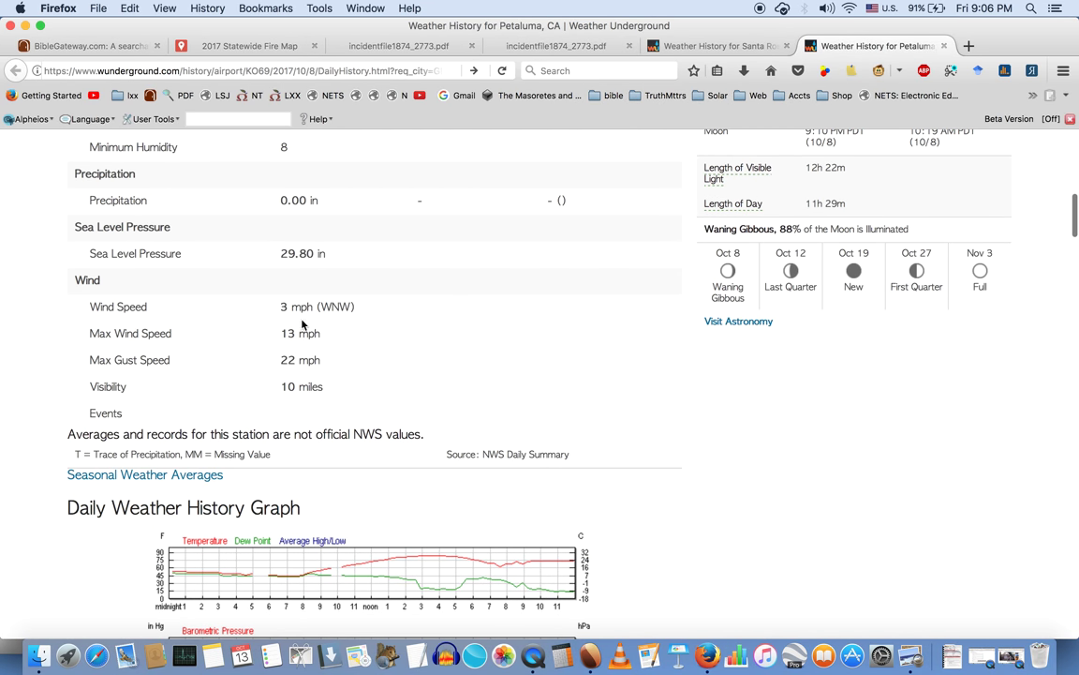
scroll(542, 402, "down", 6)
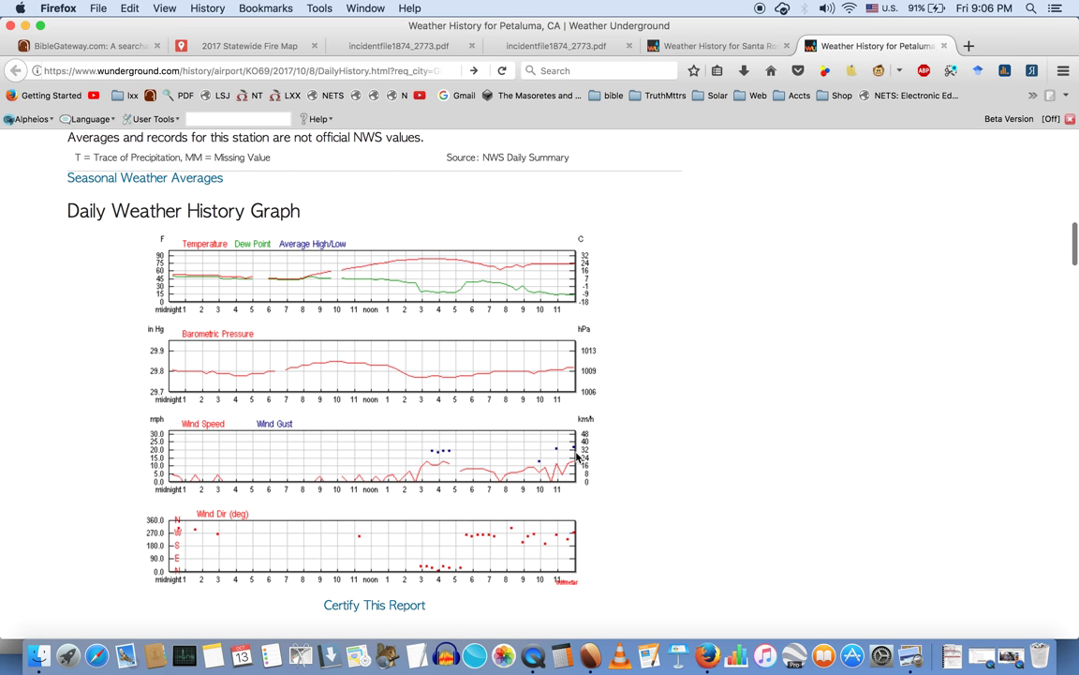
left_click(588, 659)
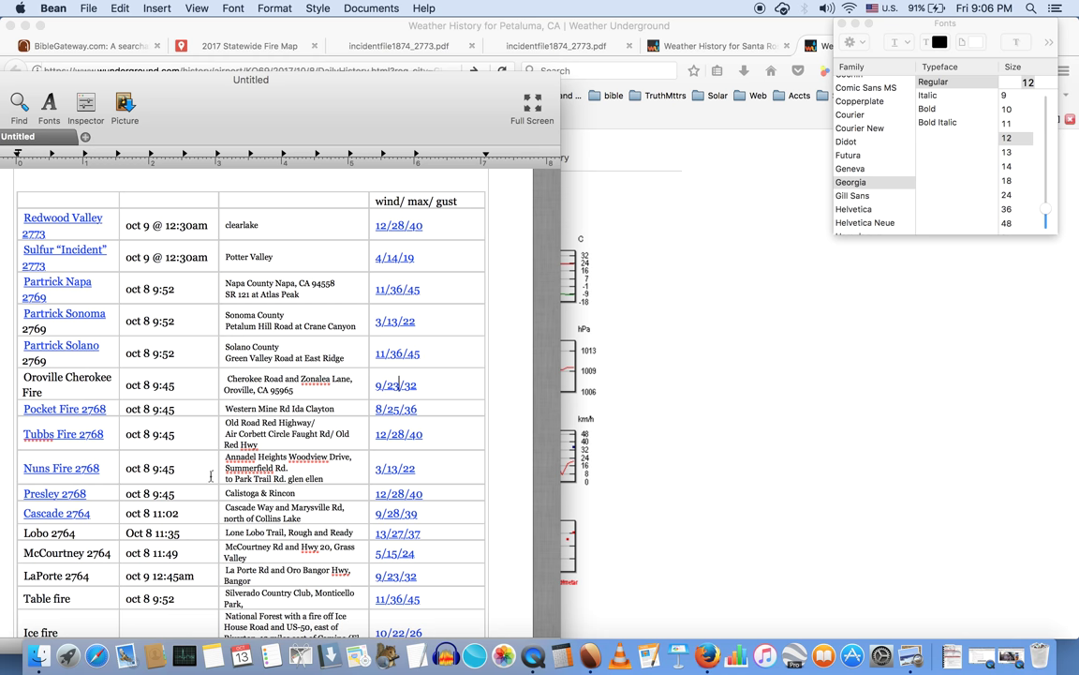
left_click(717, 509)
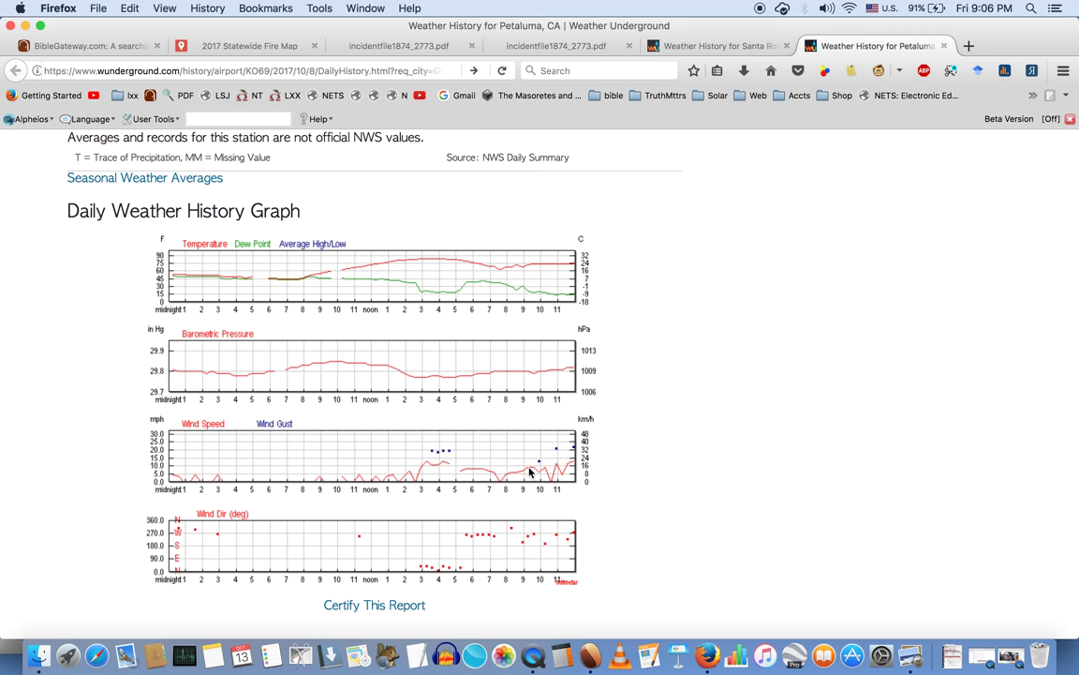
left_click(593, 658)
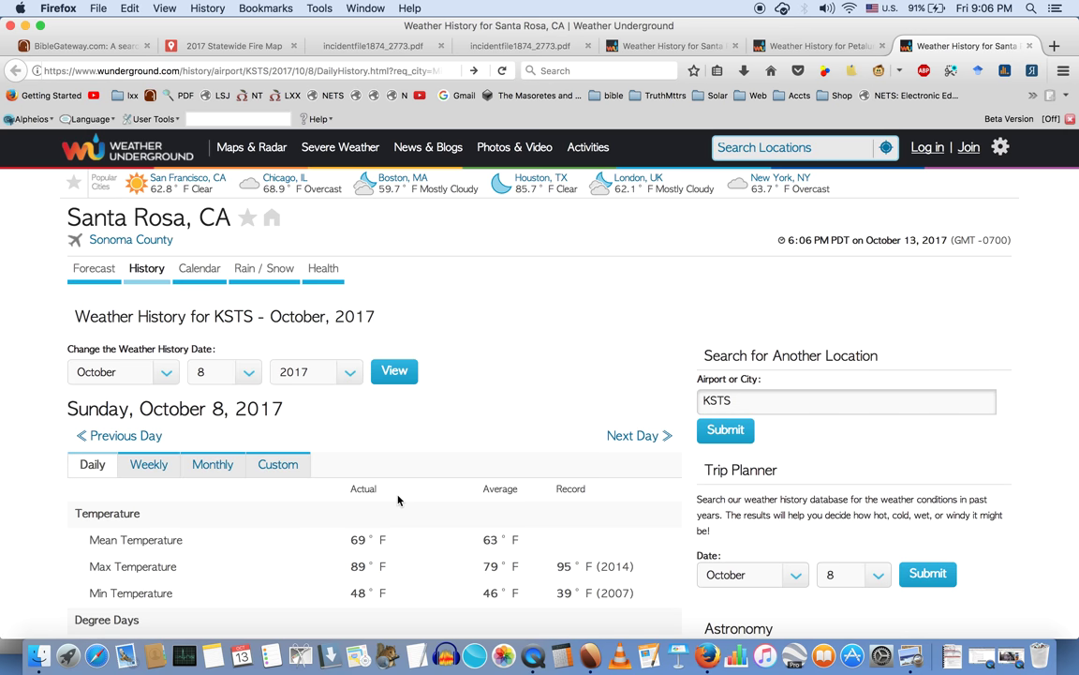
Scroll the weather page and the Bean fire table to find the next entry
scroll(397, 499, "down", 10)
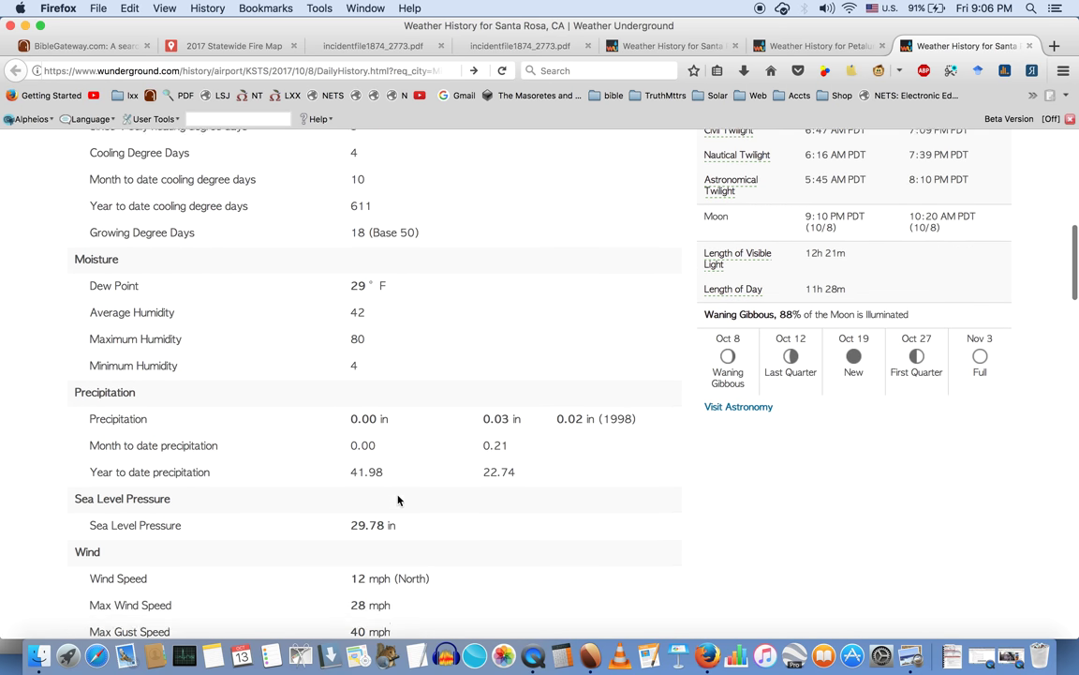
scroll(397, 499, "down", 10)
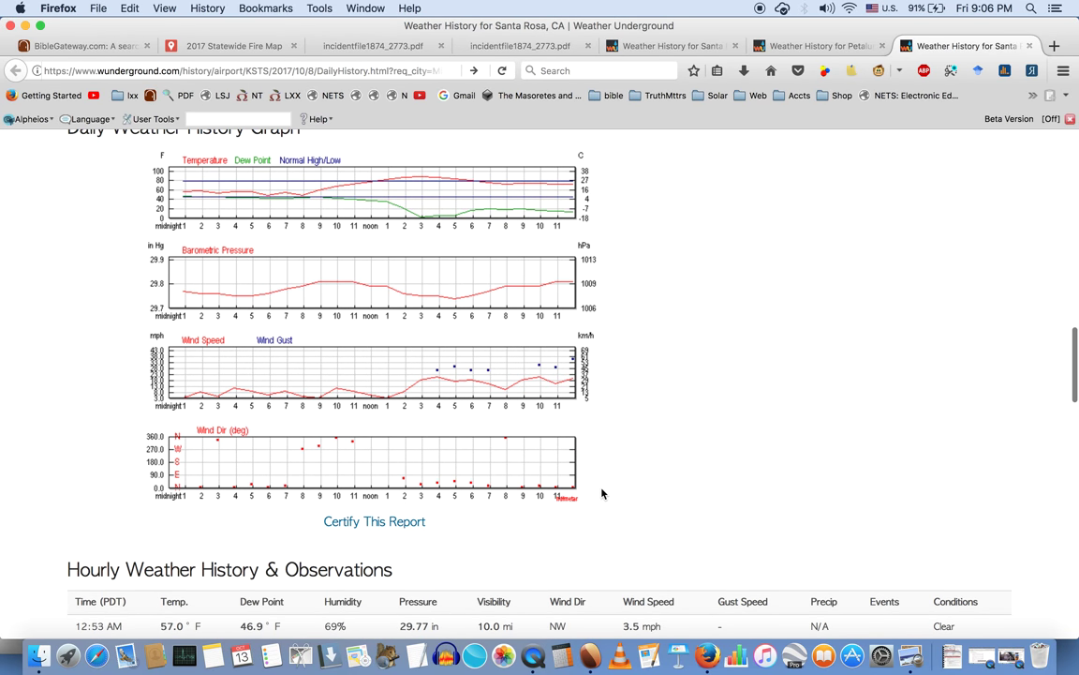
scroll(602, 494, "up", 3)
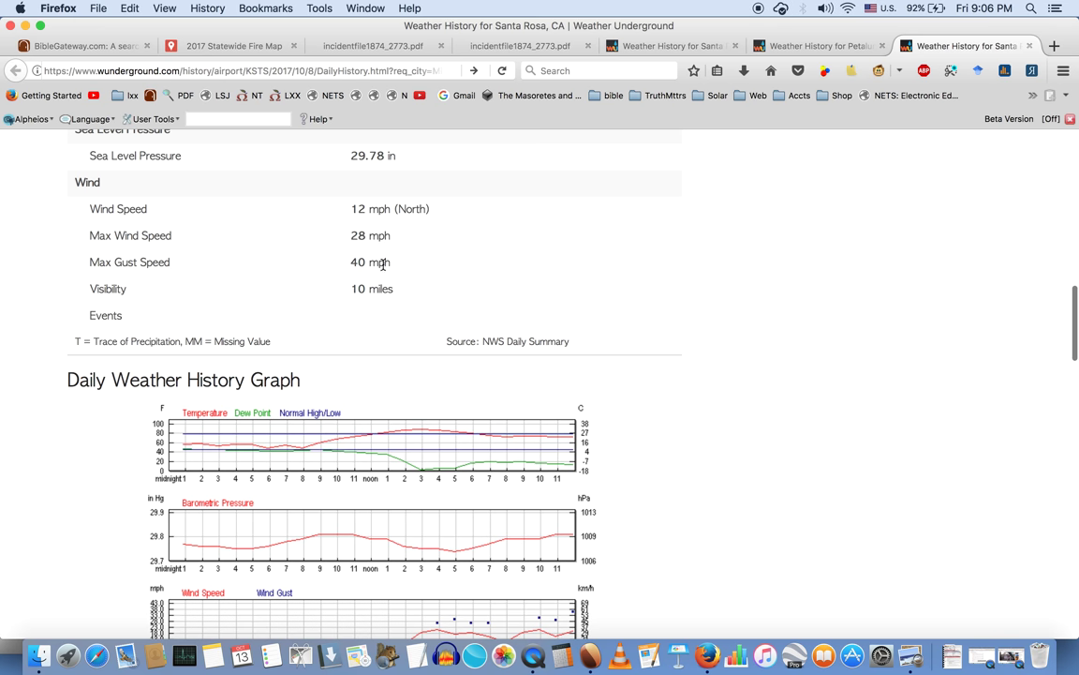
left_click(588, 657)
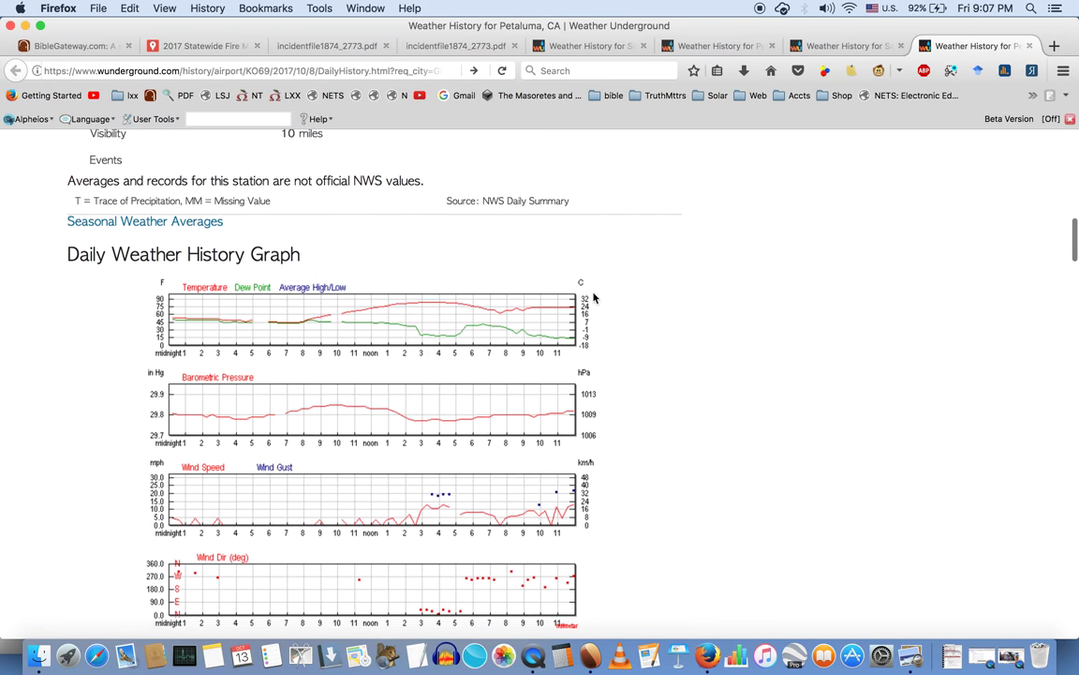
scroll(594, 298, "up", 3)
scroll(593, 298, "down", 6)
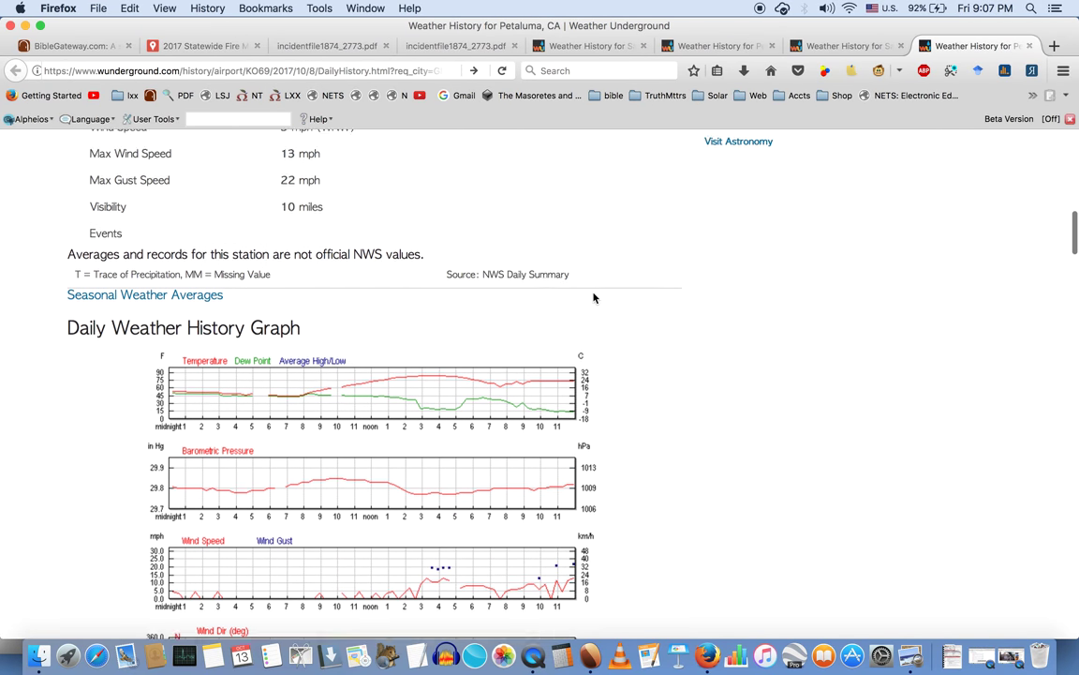
Quit the accidentally opened VLC and open the 12/28/40 weather link from Bean
left_click(619, 656)
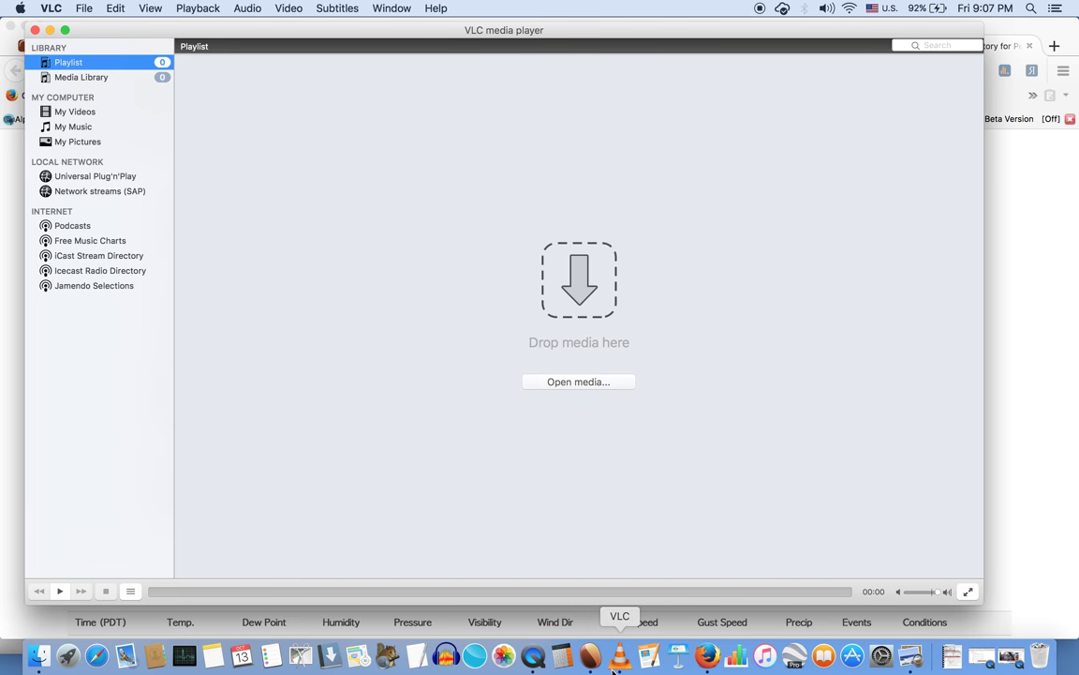
key("super+q")
left_click(589, 659)
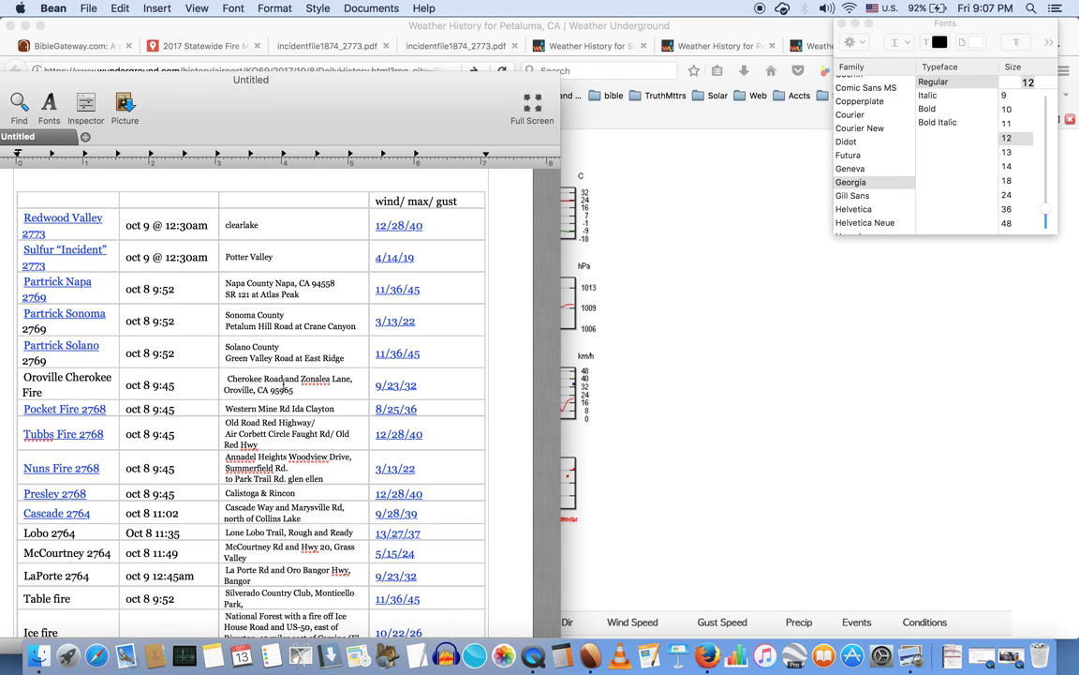
left_click(401, 498)
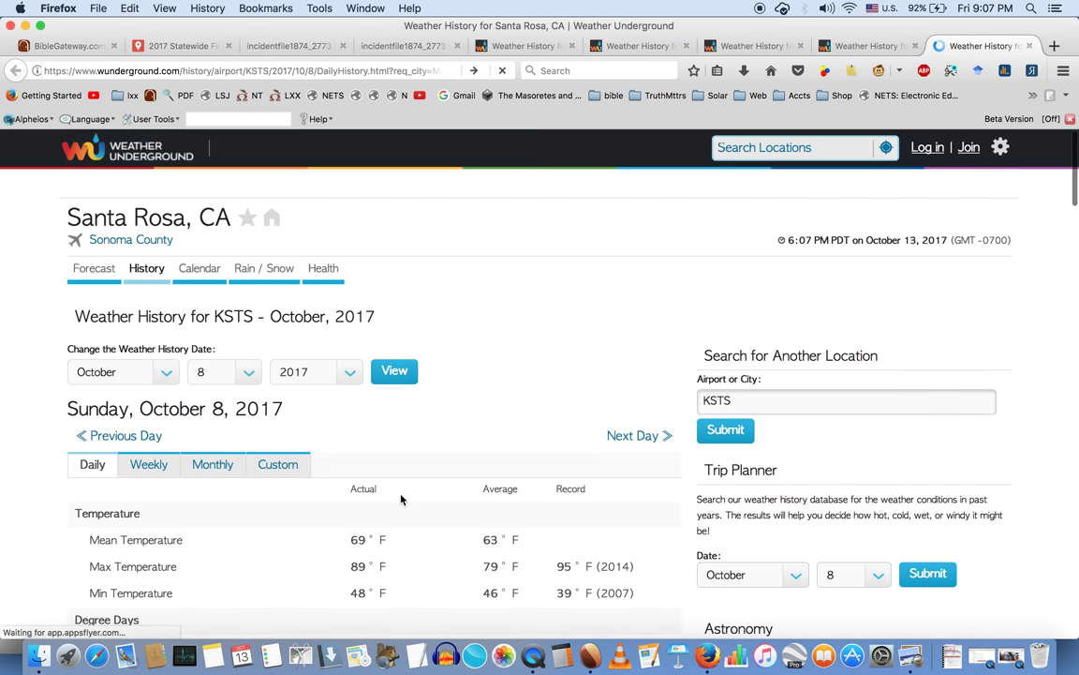
Scroll Santa Rosa's history to the Wind section and glance at the Bean table
scroll(434, 570, "down", 10)
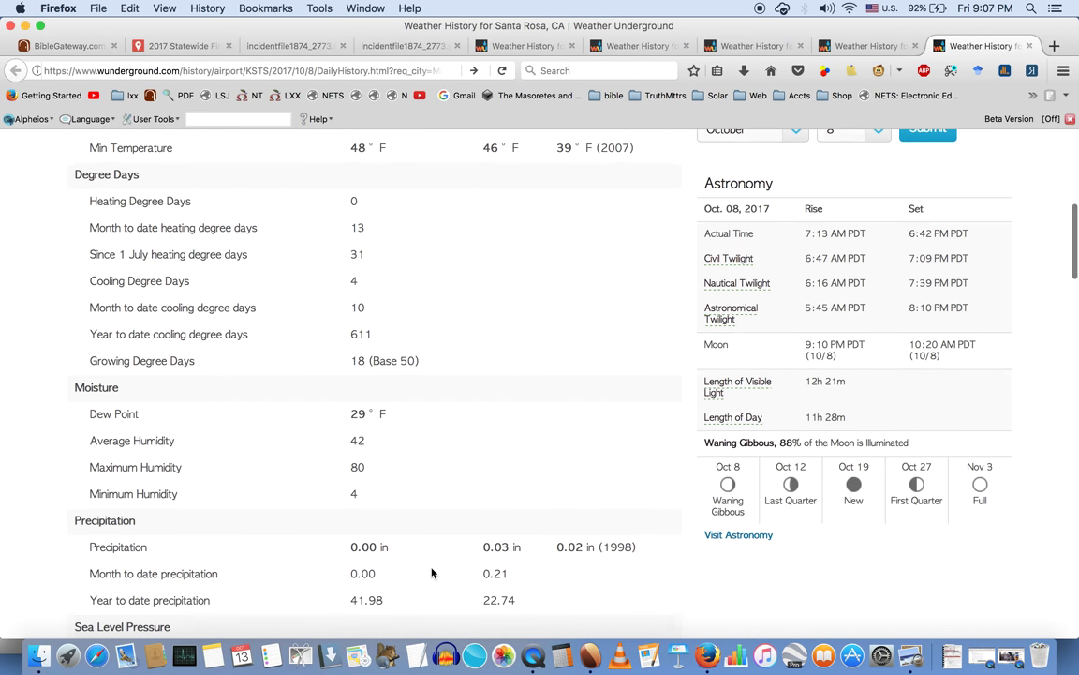
scroll(432, 573, "down", 2)
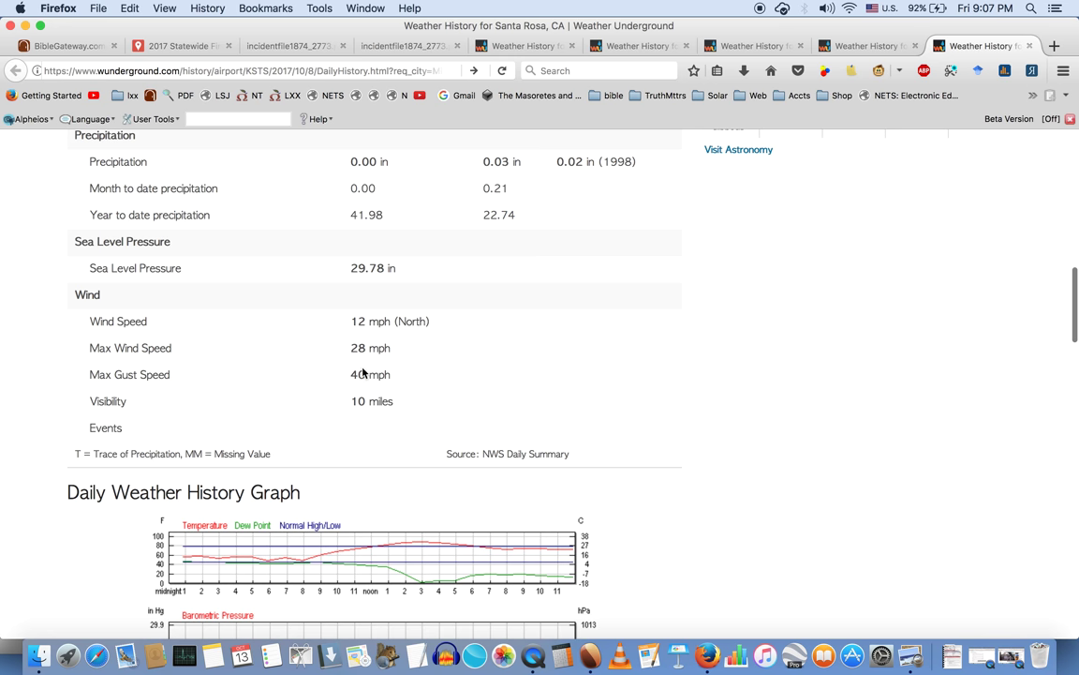
scroll(414, 474, "down", 7)
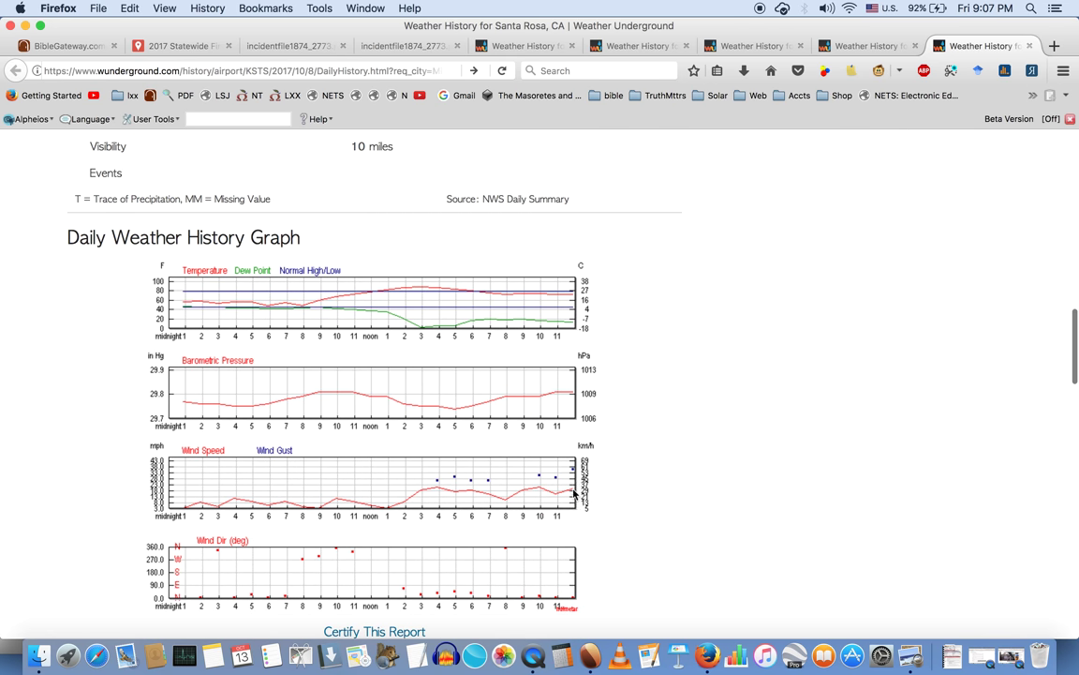
left_click(590, 655)
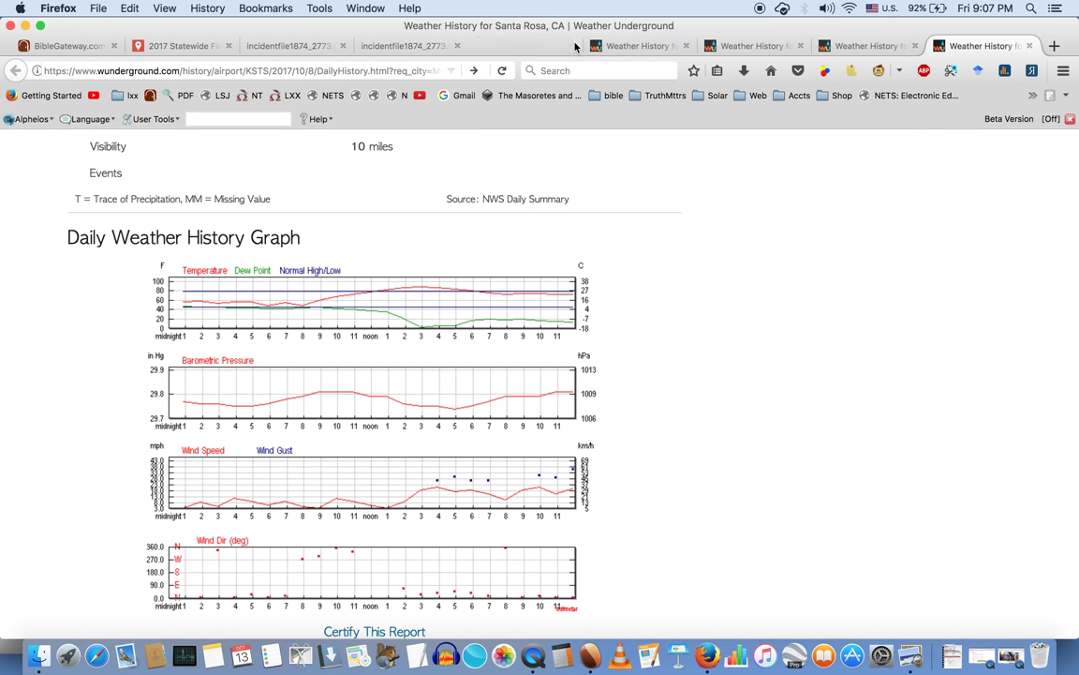
left_click(517, 42)
Close the three duplicate weather history tabs and return to the Bean fire table
left_click(575, 46)
left_click(575, 46)
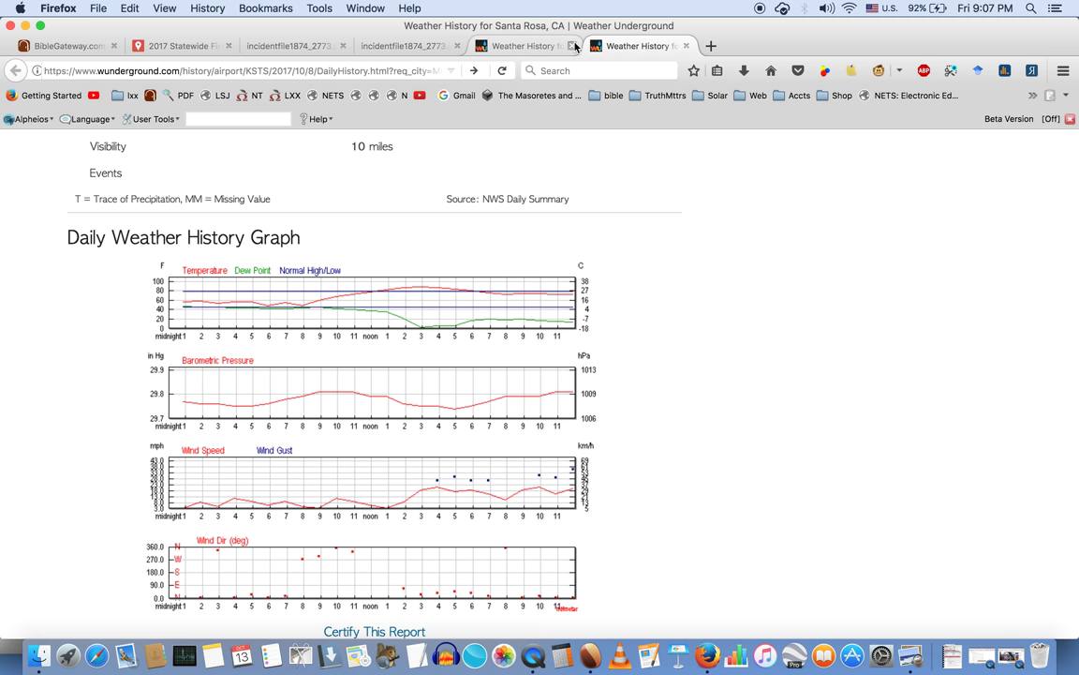
left_click(576, 45)
left_click(590, 655)
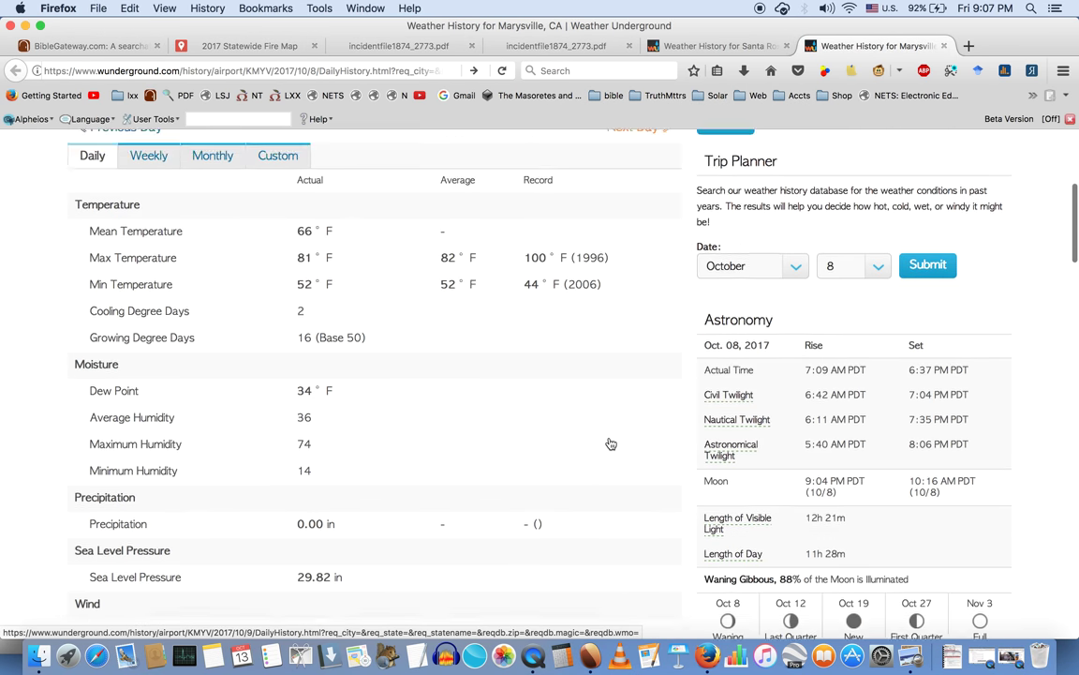
Scroll Marysville's page to the 9/28/39 mph wind rows and the daily history graph
scroll(609, 442, "up", 7)
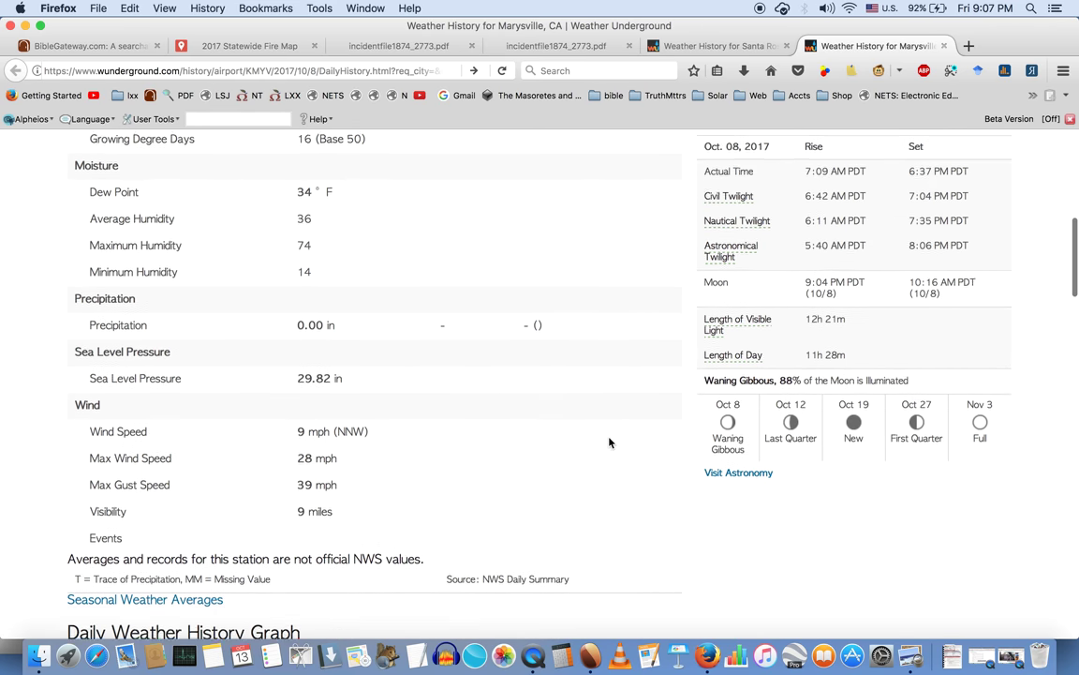
scroll(609, 442, "down", 7)
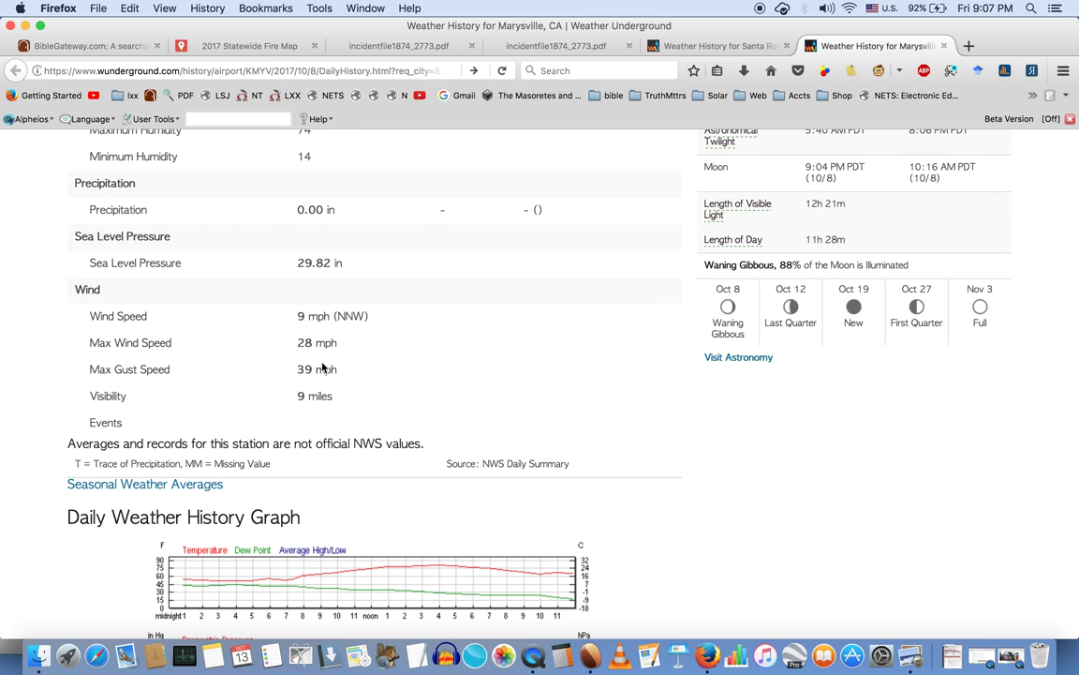
scroll(579, 486, "down", 2)
scroll(587, 487, "down", 3)
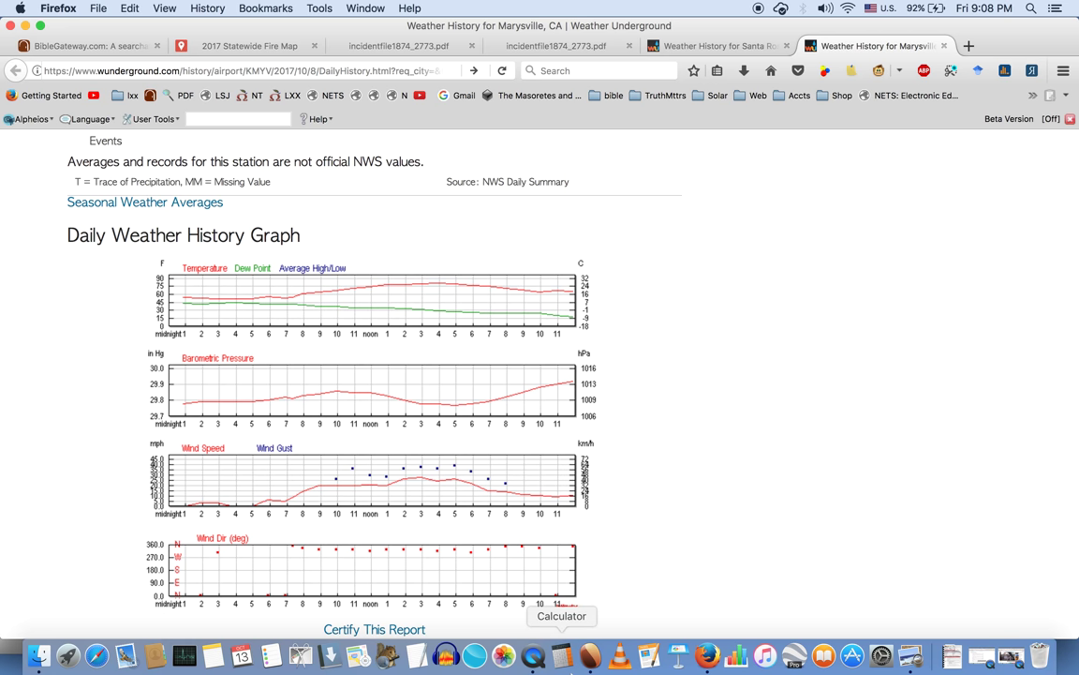
Check the new Marysville tab's 9/28/39 mph wind against the Cascade 2764 row
left_click(590, 659)
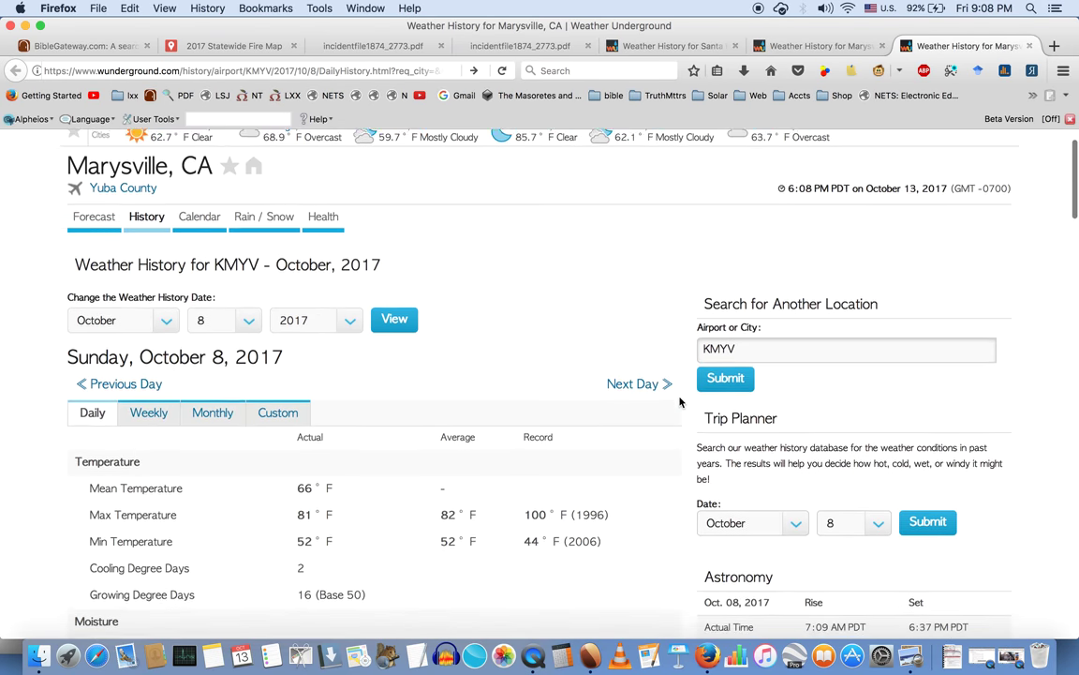
scroll(680, 402, "down", 10)
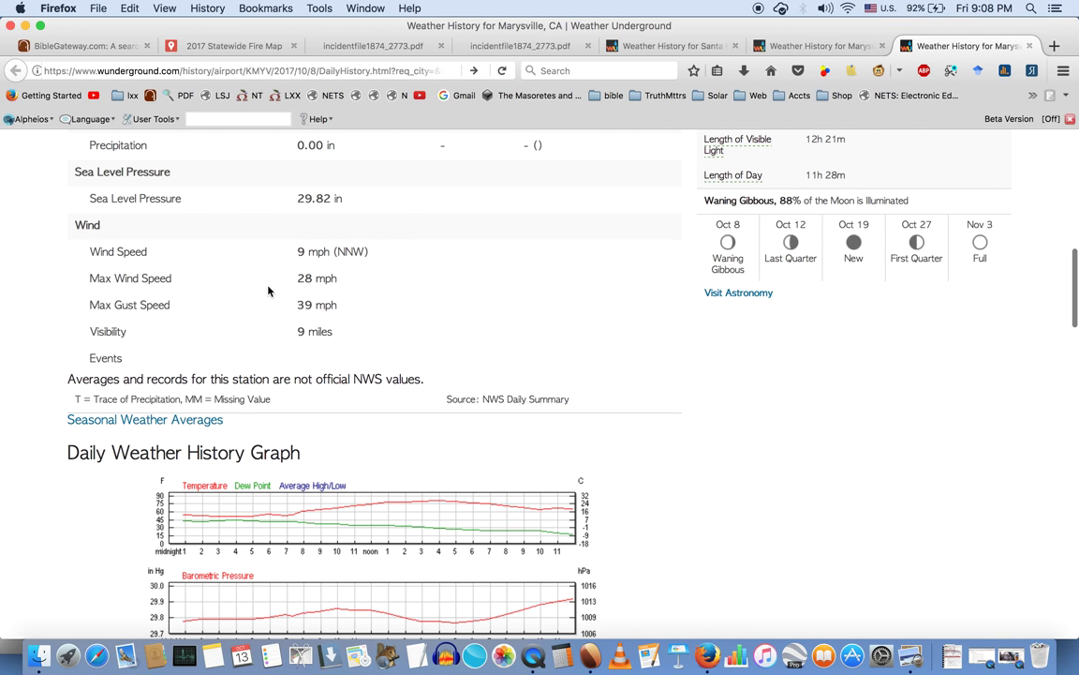
scroll(463, 492, "down", 7)
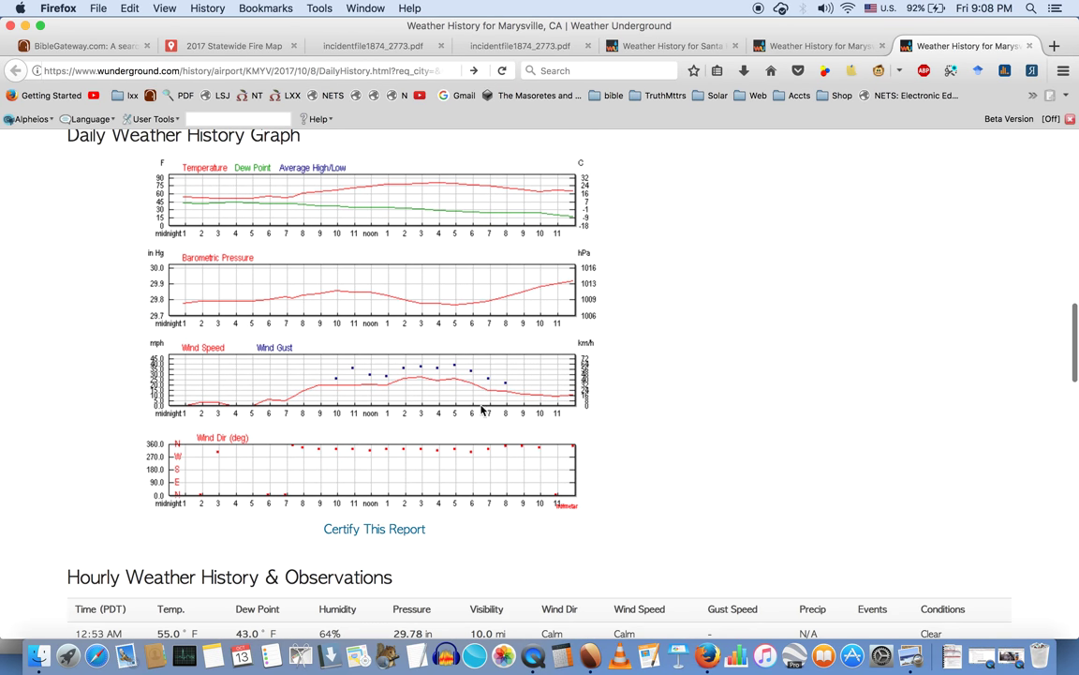
key("super+Tab")
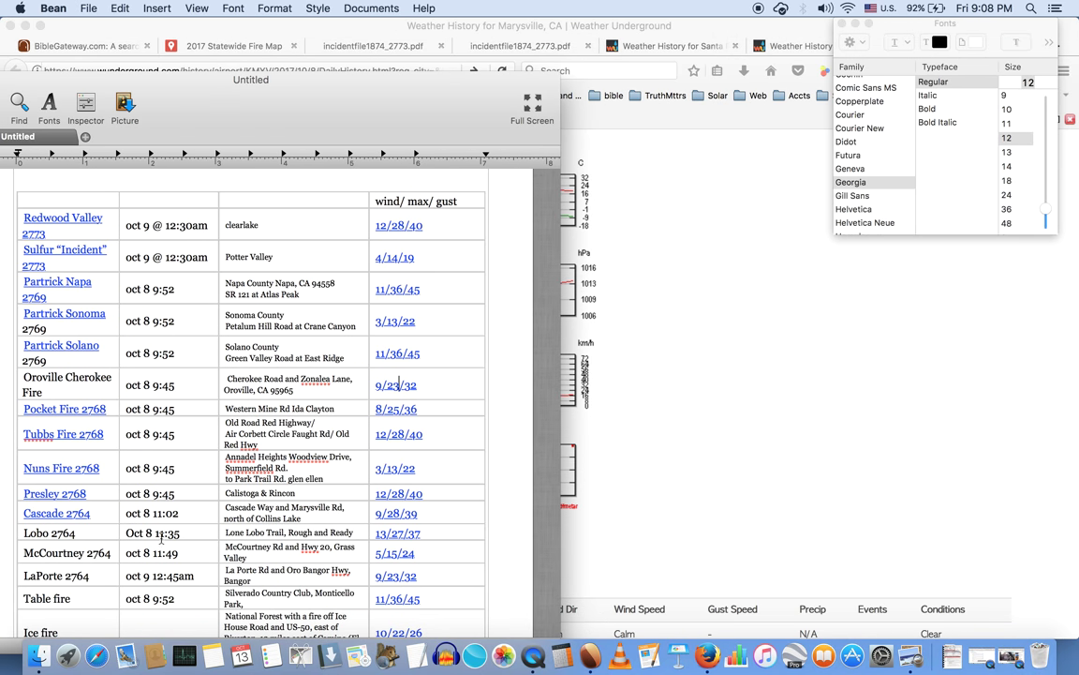
Open the Beale AFB history from the 13/27/37 link and compare its wind in Bean
left_click(388, 537)
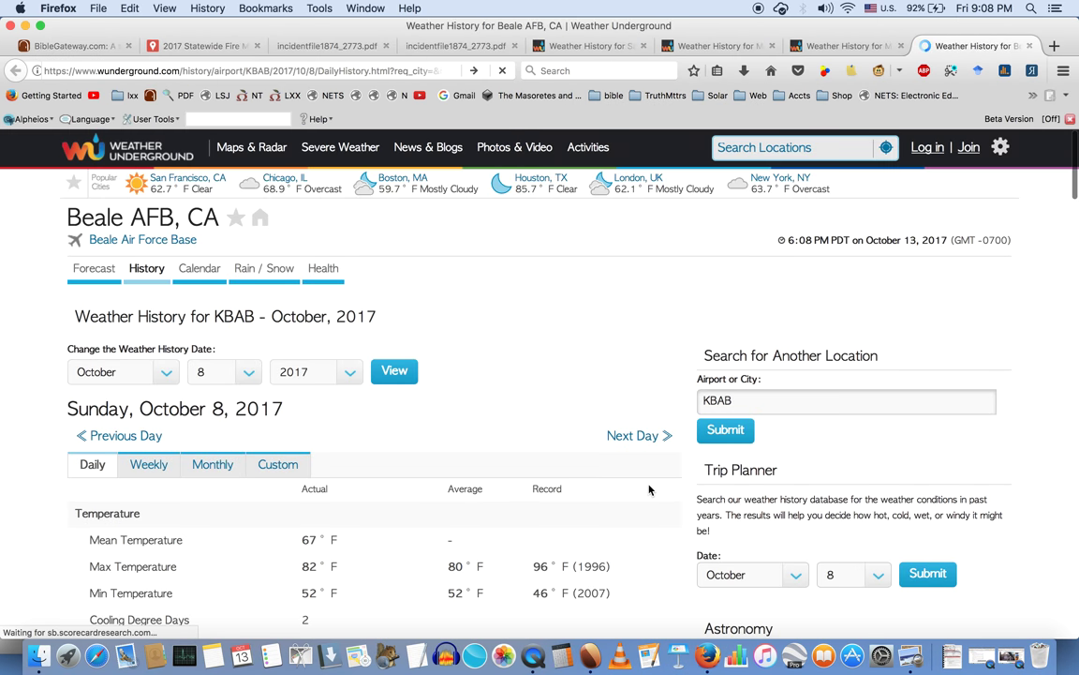
scroll(650, 489, "down", 10)
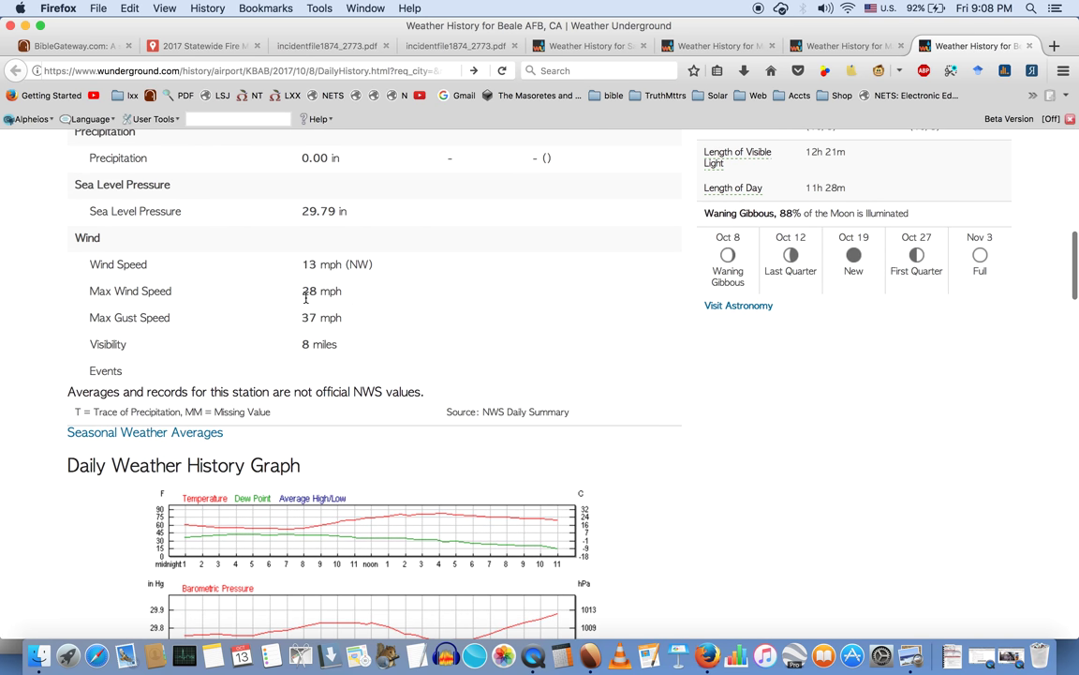
scroll(431, 326, "up", 10)
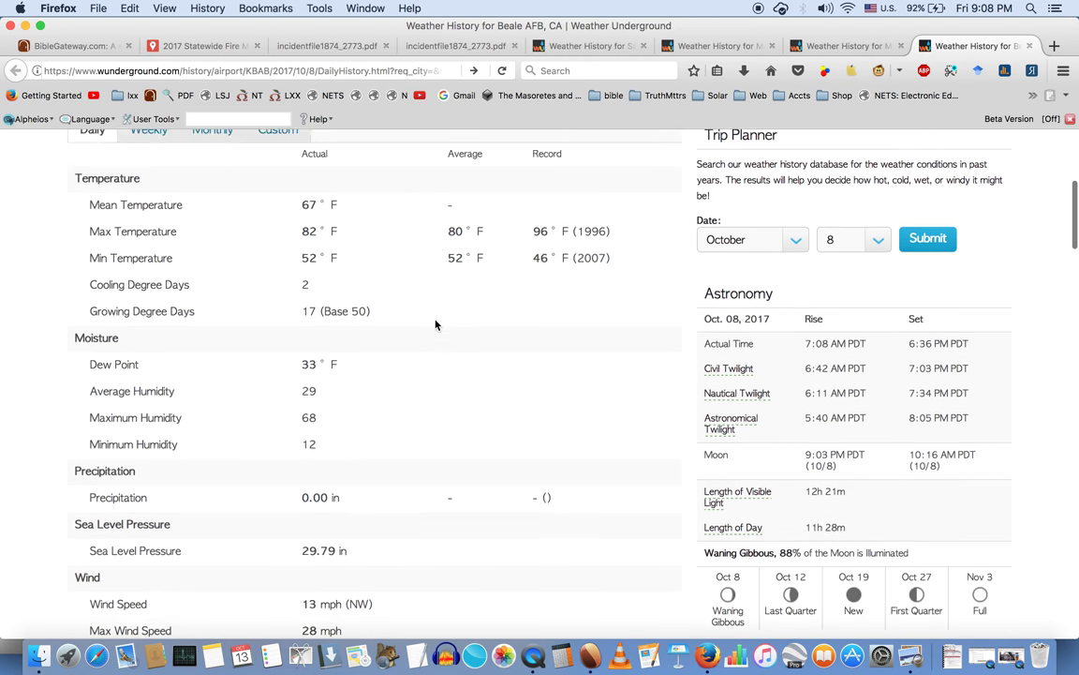
scroll(435, 324, "down", 4)
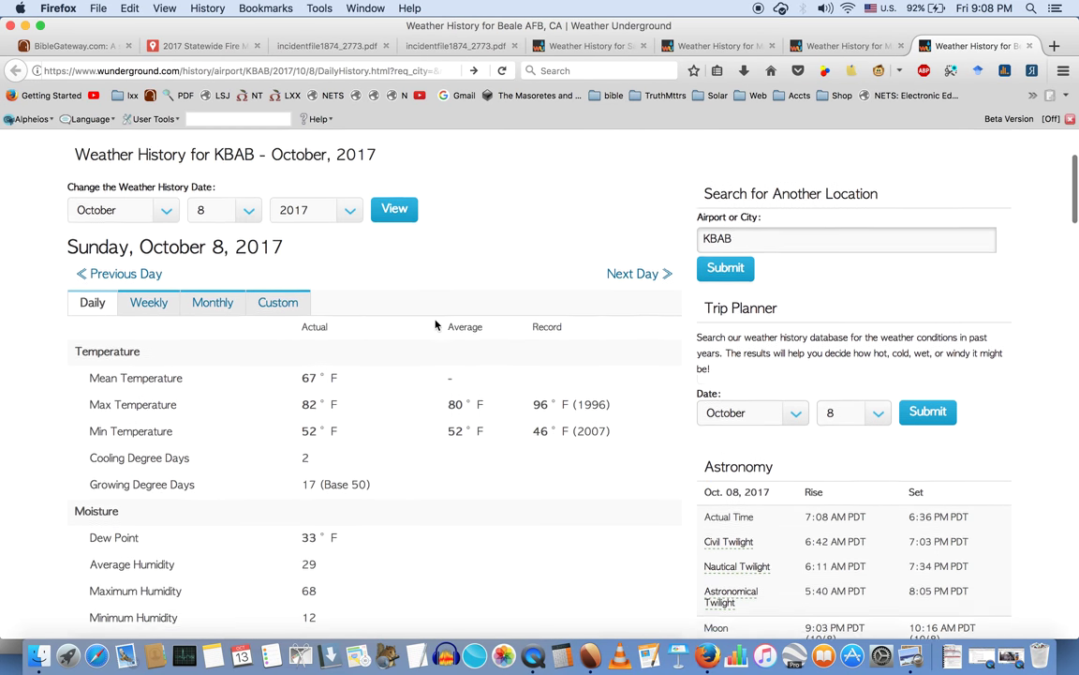
left_click(590, 662)
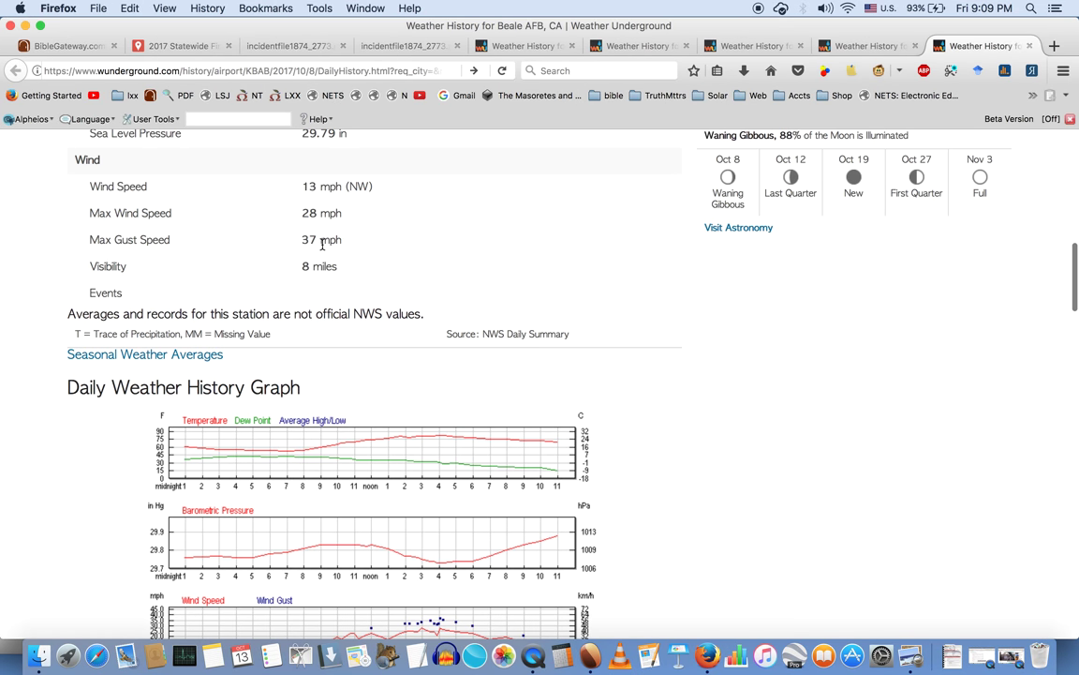
Check Auburn's 5/15/24 mph wind against the McCourtney 2764 row in Bean
scroll(602, 341, "down", 4)
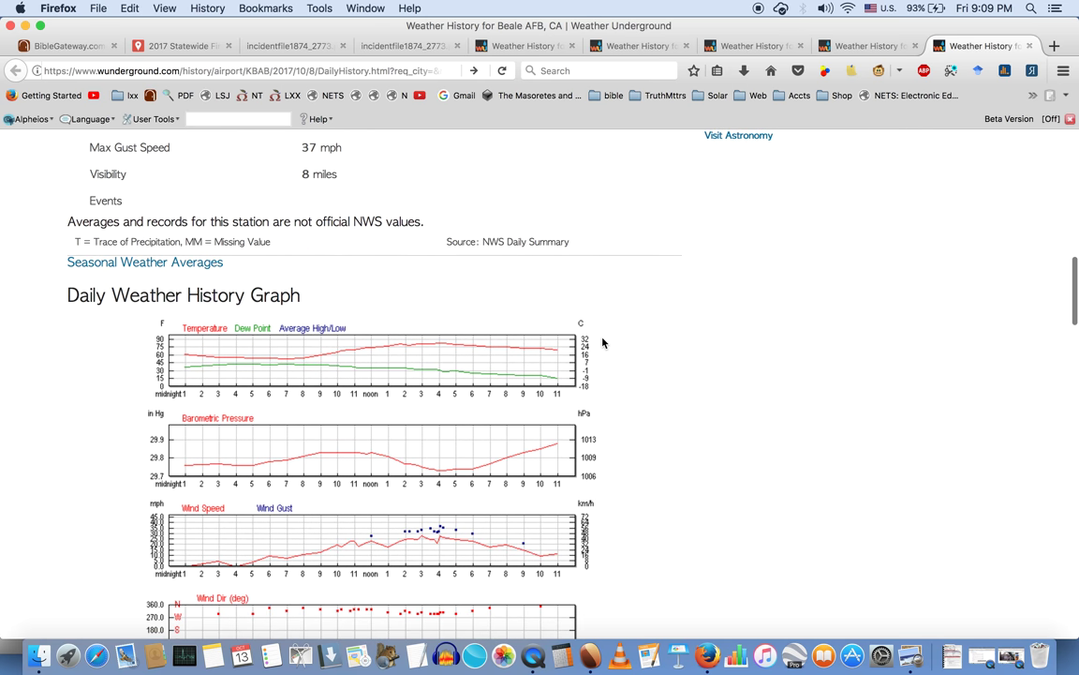
scroll(602, 341, "down", 1)
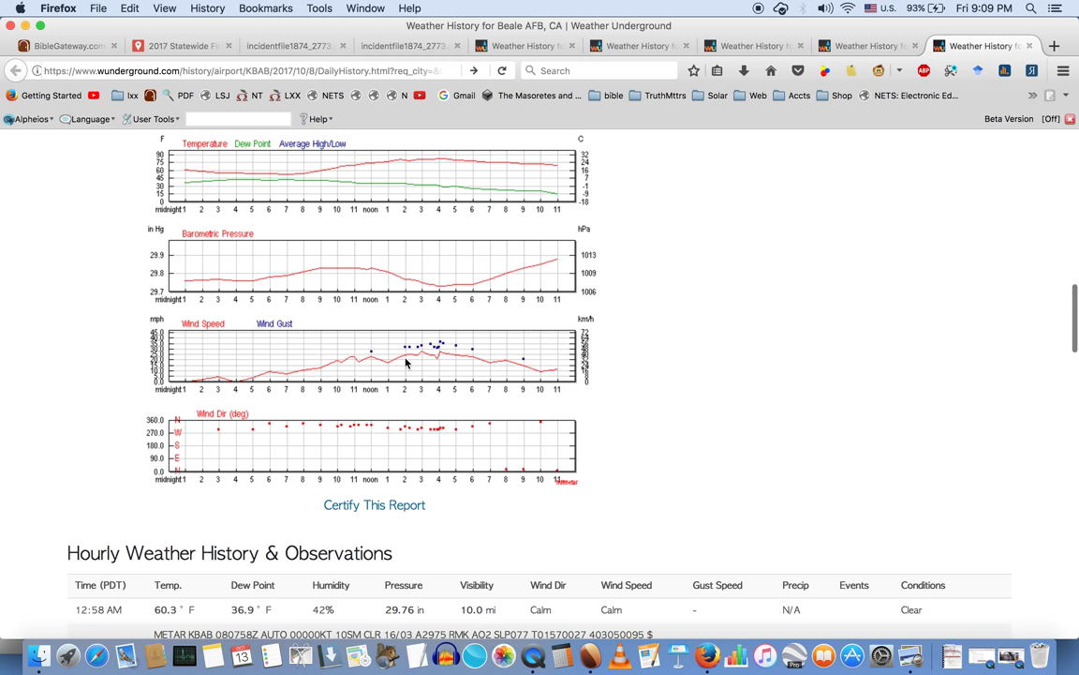
scroll(616, 405, "down", 4)
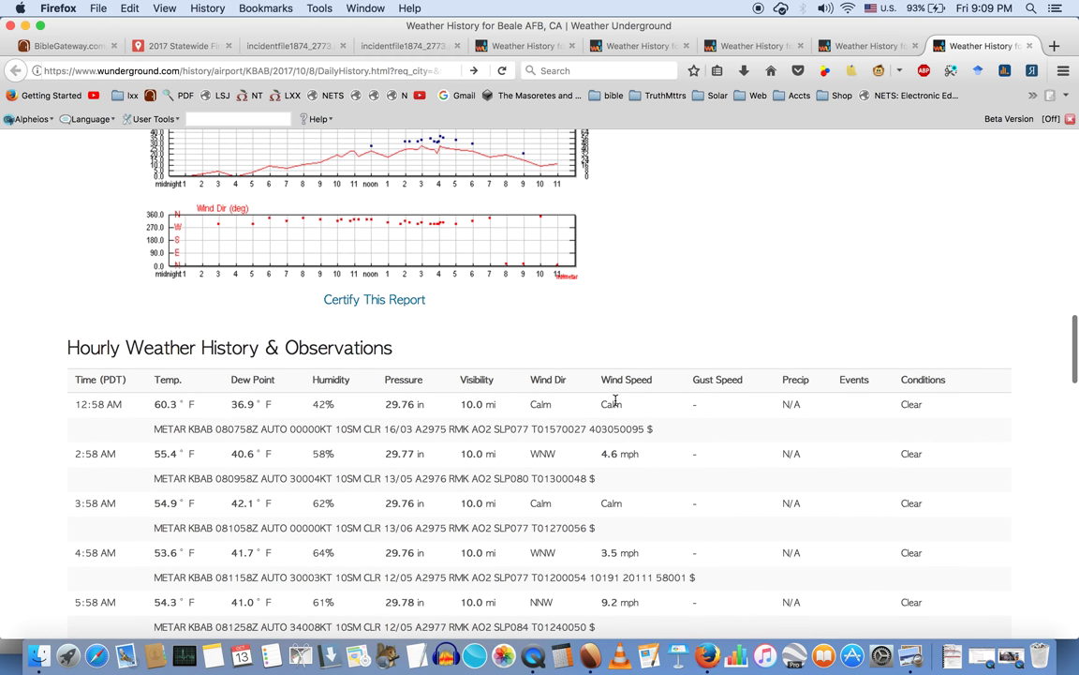
left_click(593, 653)
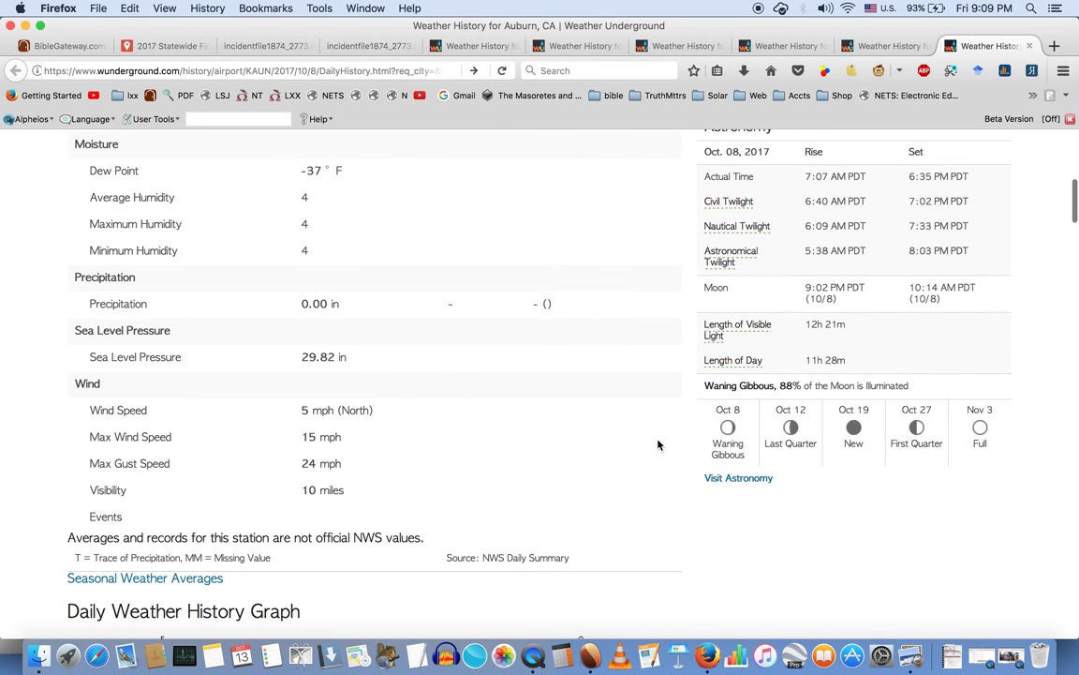
Review Auburn's wind rows and graphs, confirming 5 mph wind, 15 max, 24 gust in Bean
scroll(659, 444, "down", 1)
scroll(623, 391, "up", 5)
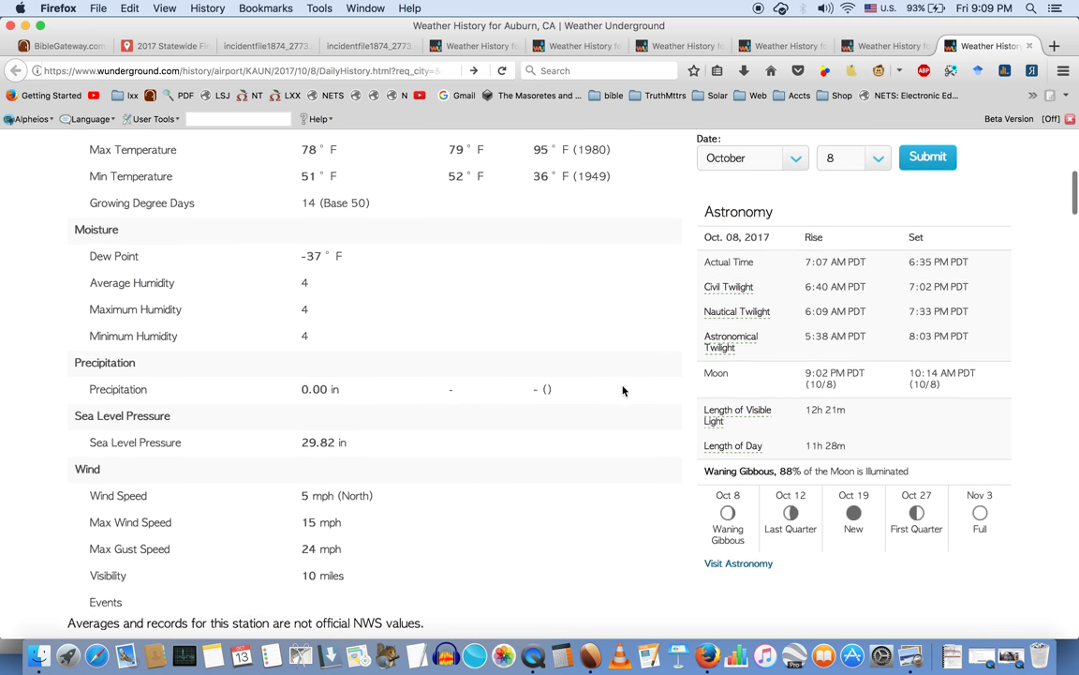
scroll(623, 391, "down", 8)
scroll(623, 391, "down", 3)
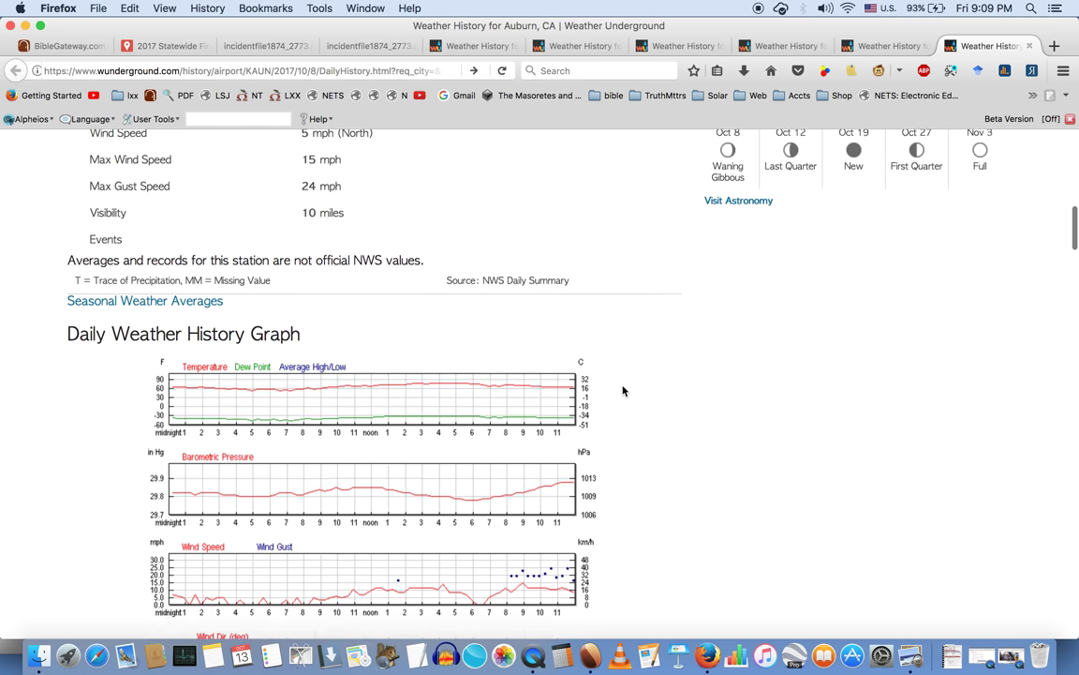
left_click(587, 647)
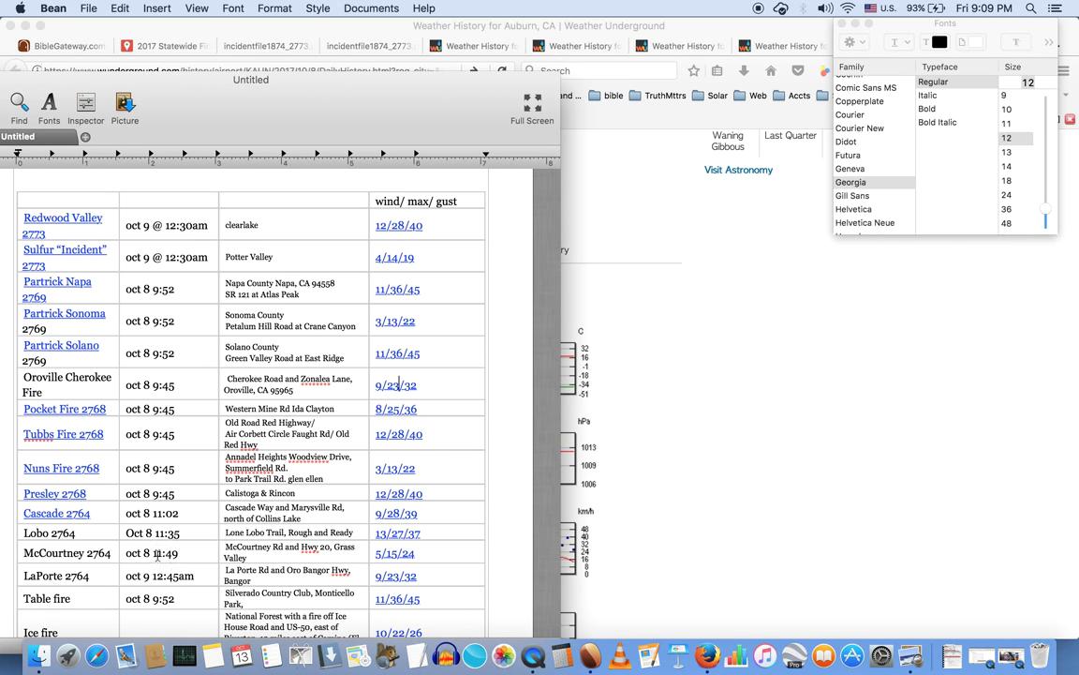
left_click(643, 488)
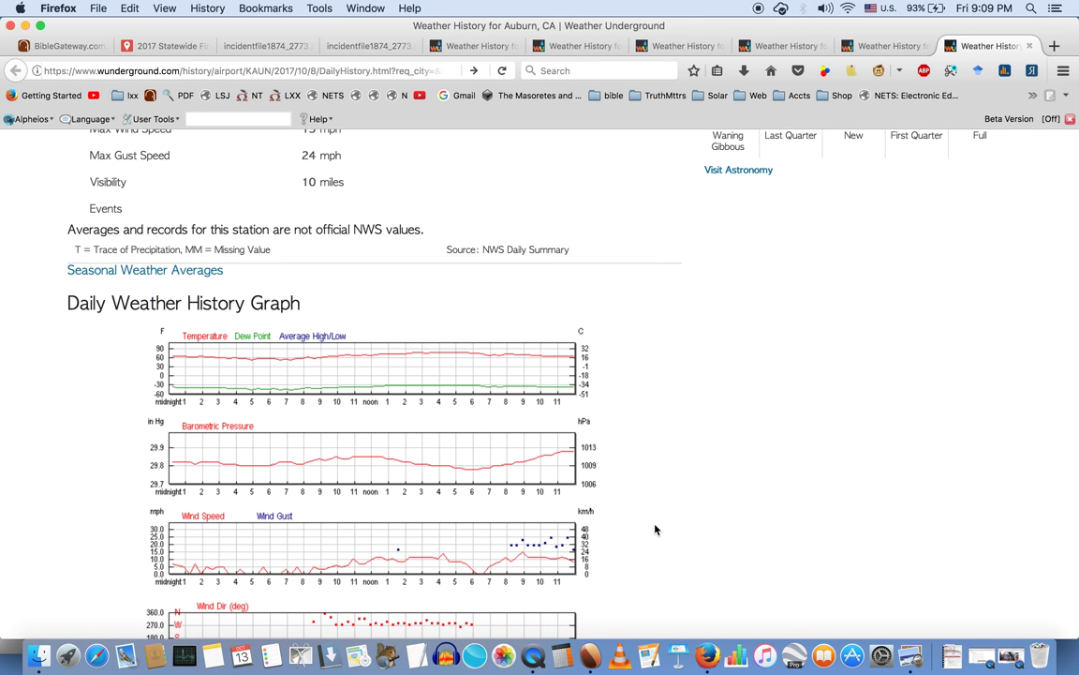
scroll(654, 525, "down", 2)
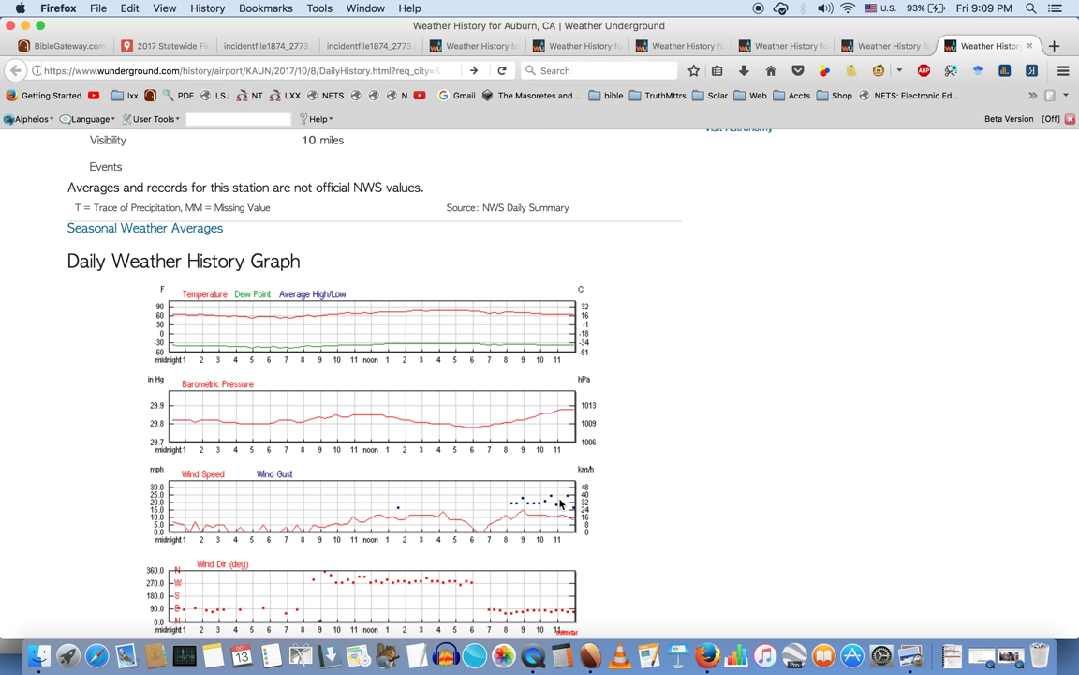
scroll(560, 503, "up", 3)
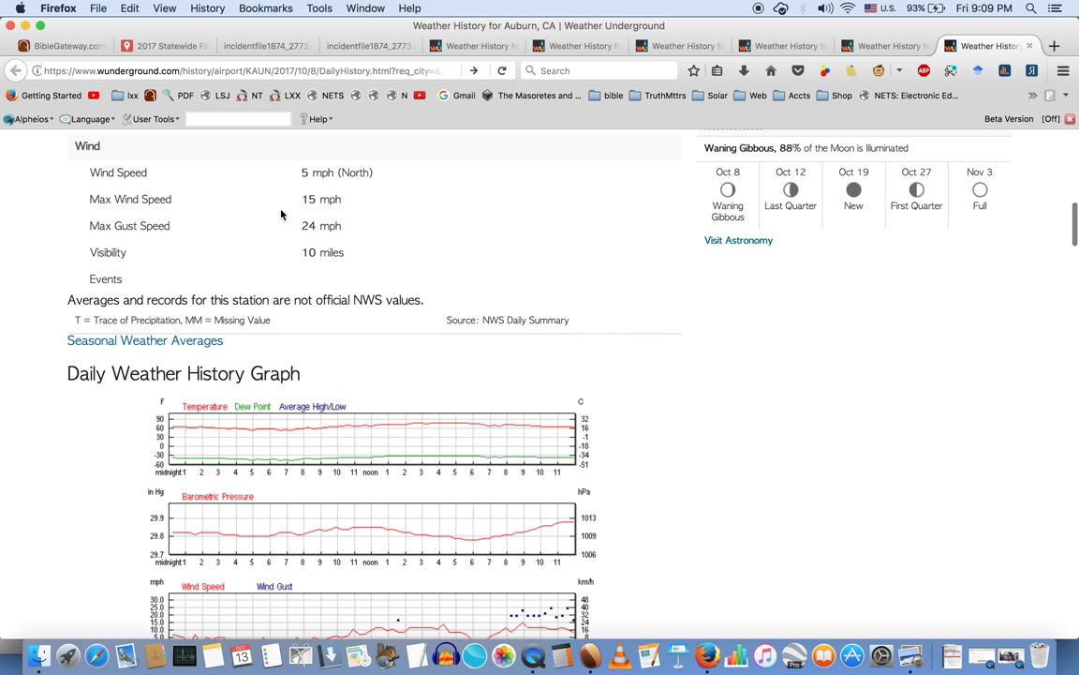
scroll(523, 270, "down", 8)
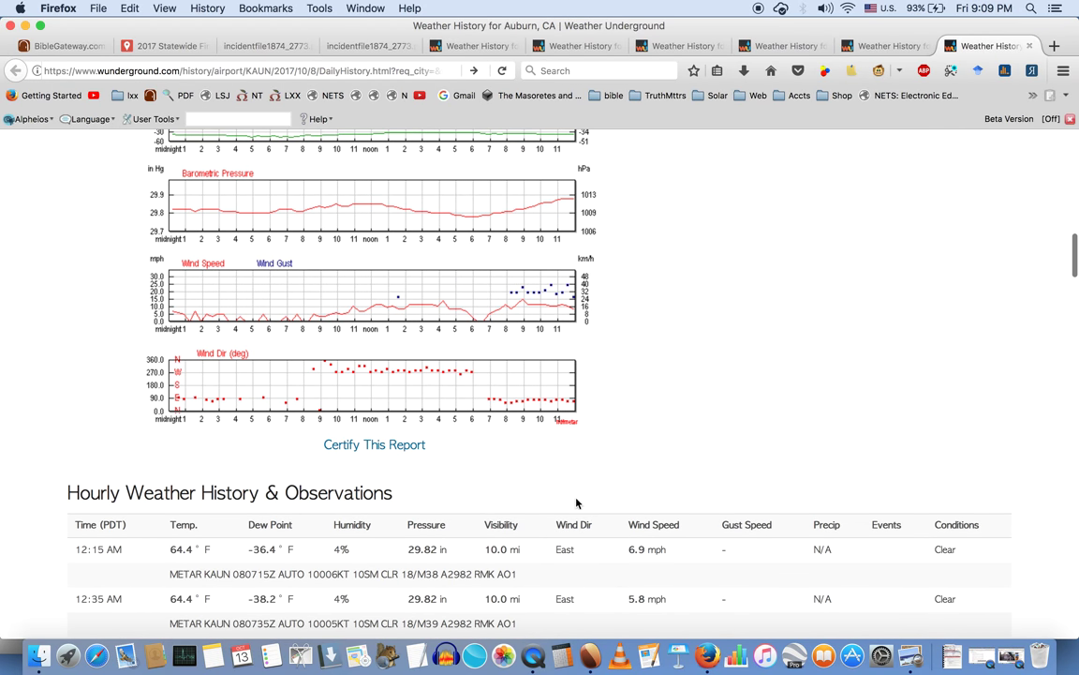
left_click(592, 663)
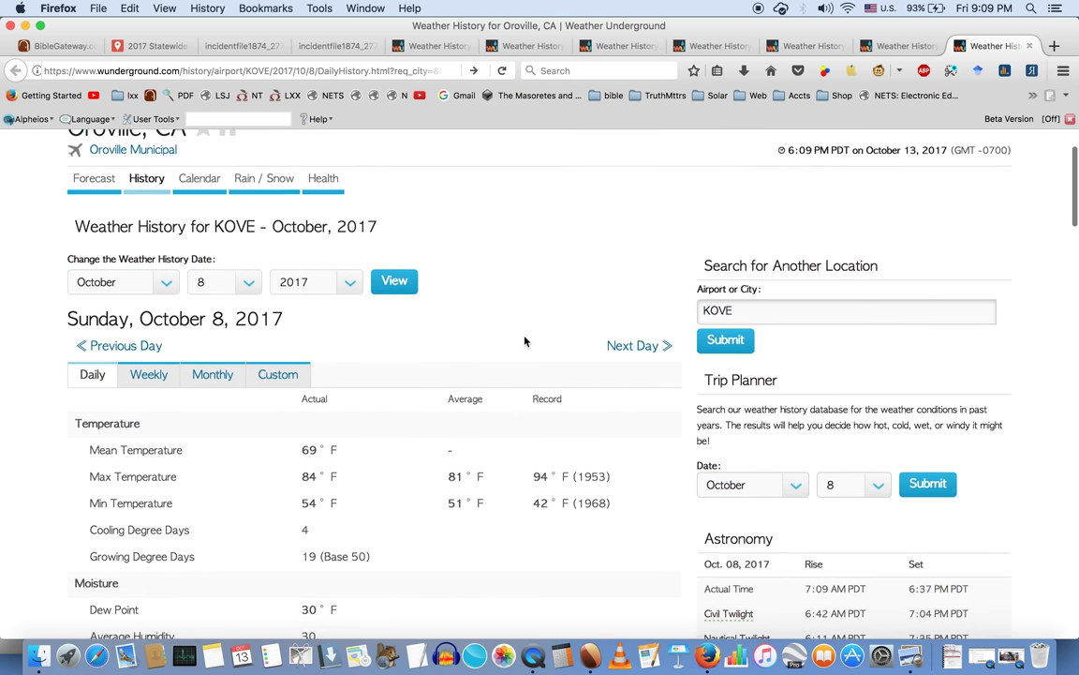
scroll(524, 341, "down", 14)
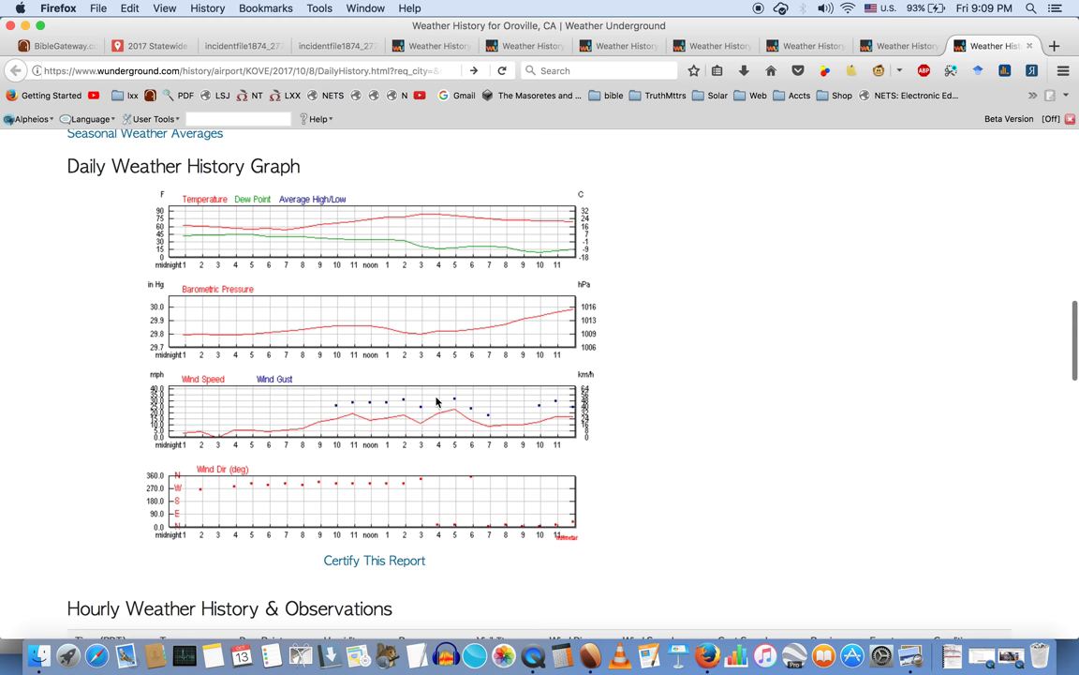
Check Oroville's 9 mph NNW wind, 23 max and 32 gust against its Bean row
scroll(655, 379, "up", 6)
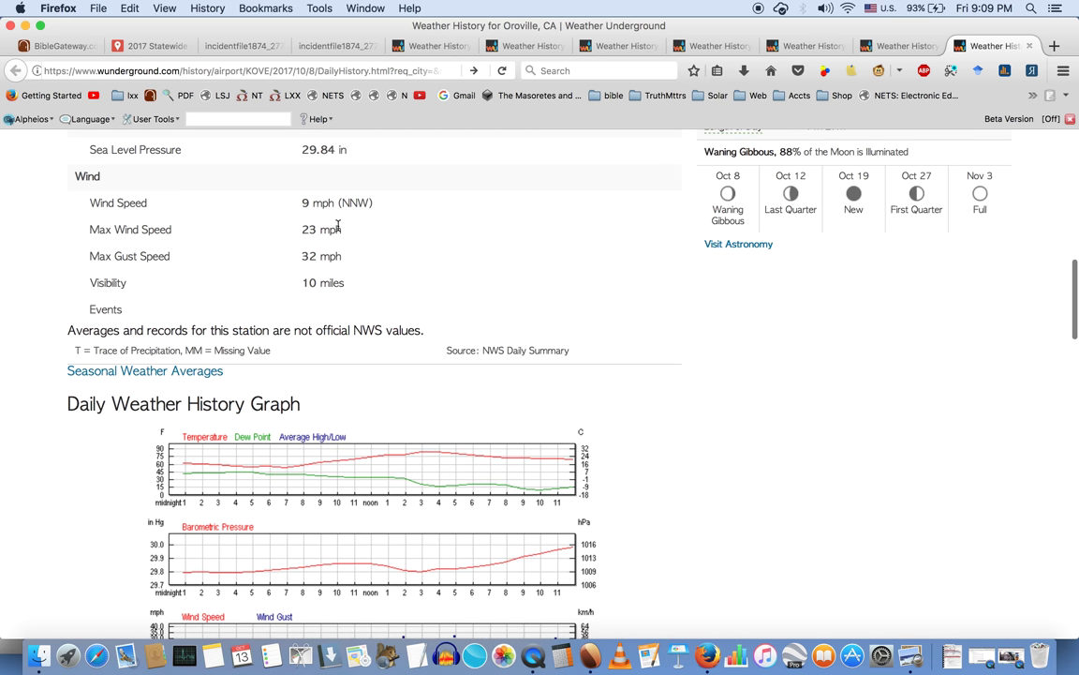
scroll(593, 311, "down", 13)
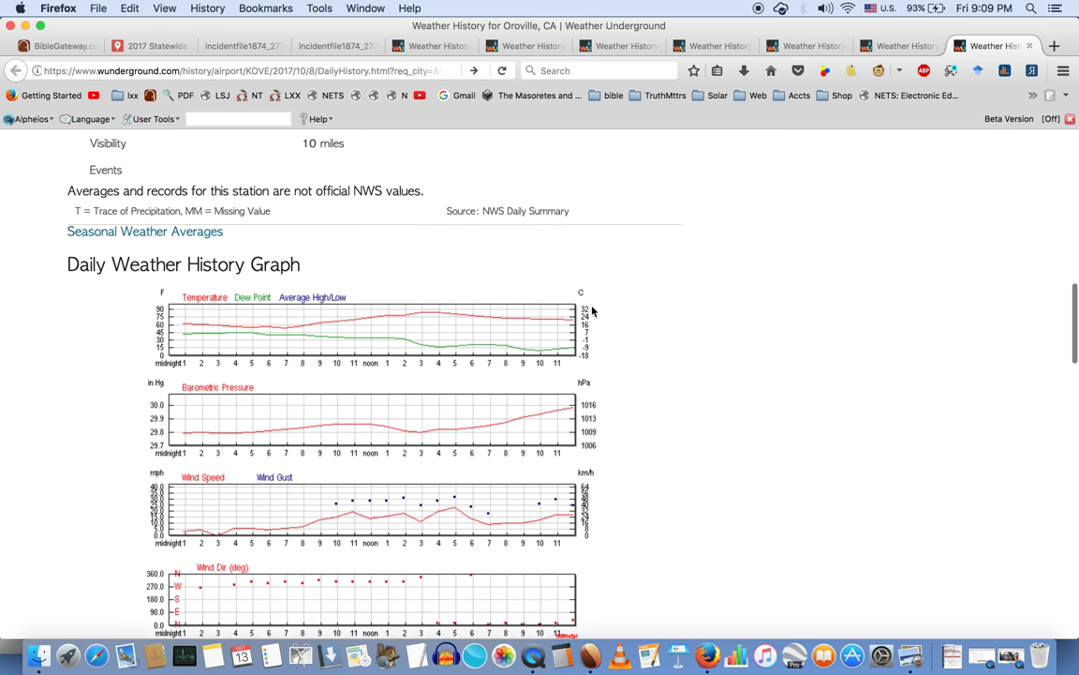
left_click(593, 658)
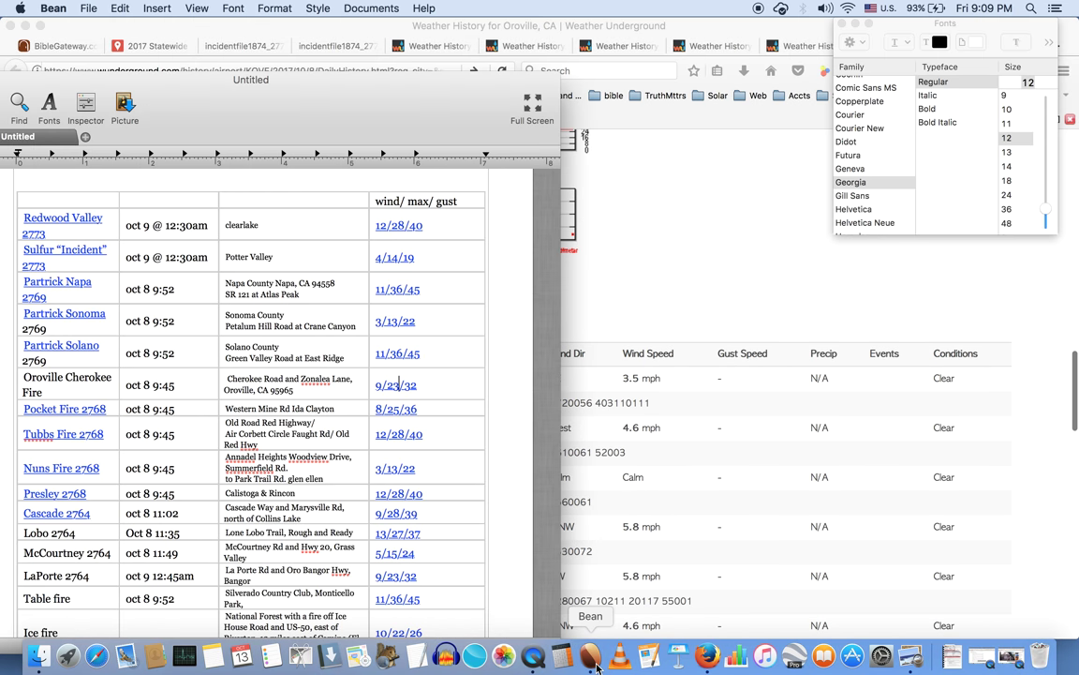
scroll(439, 449, "down", 3)
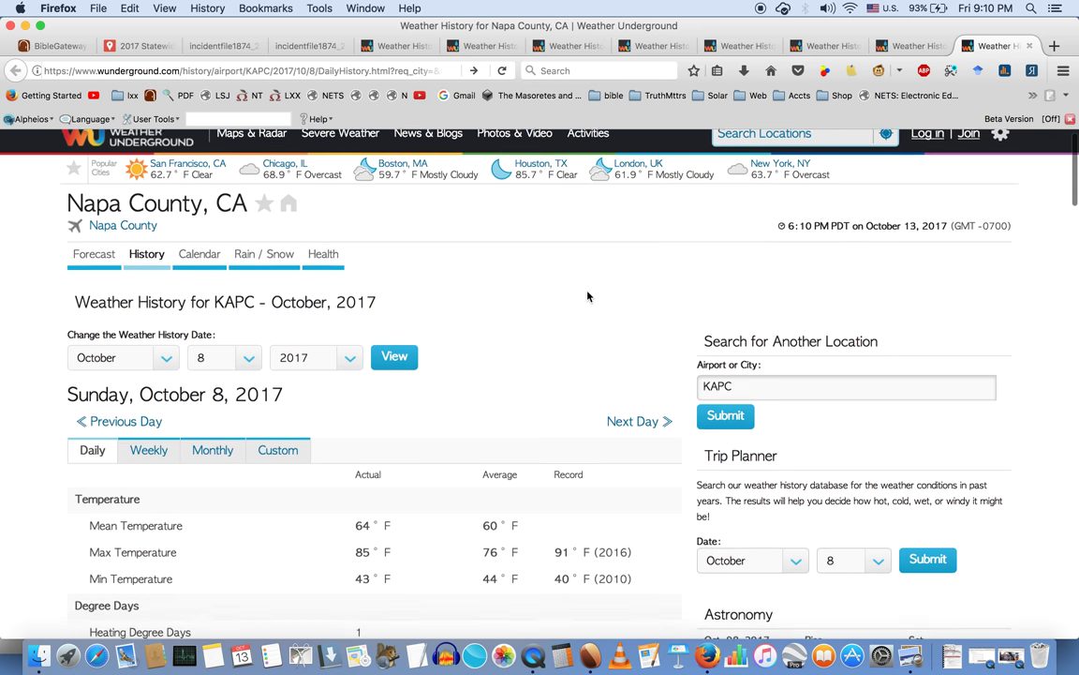
Scroll the Napa County (KAPC) October 8, 2017 history to read its wind: 11 mph NNE, 36 max, 45 gusts
scroll(587, 296, "down", 5)
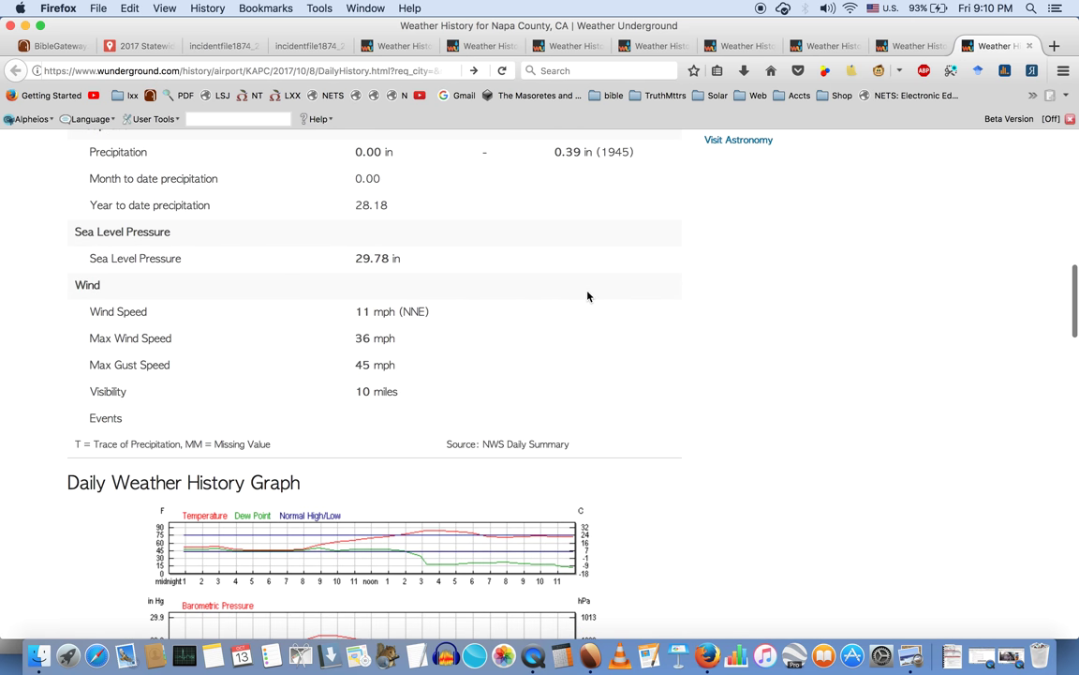
scroll(590, 360, "down", 5)
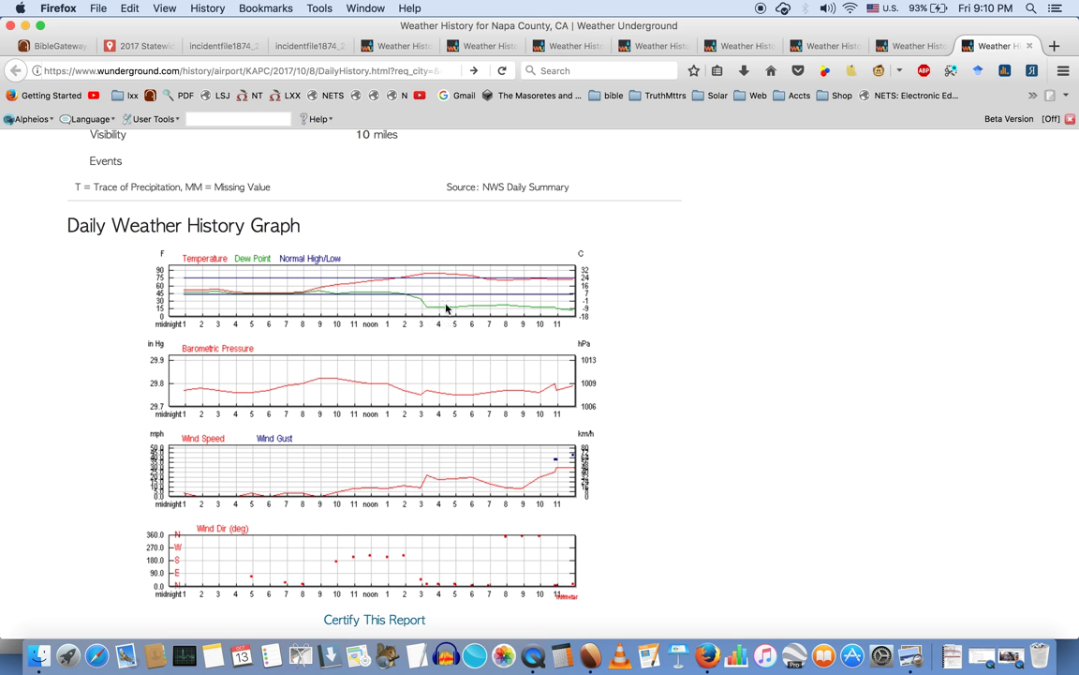
scroll(475, 337, "down", 5)
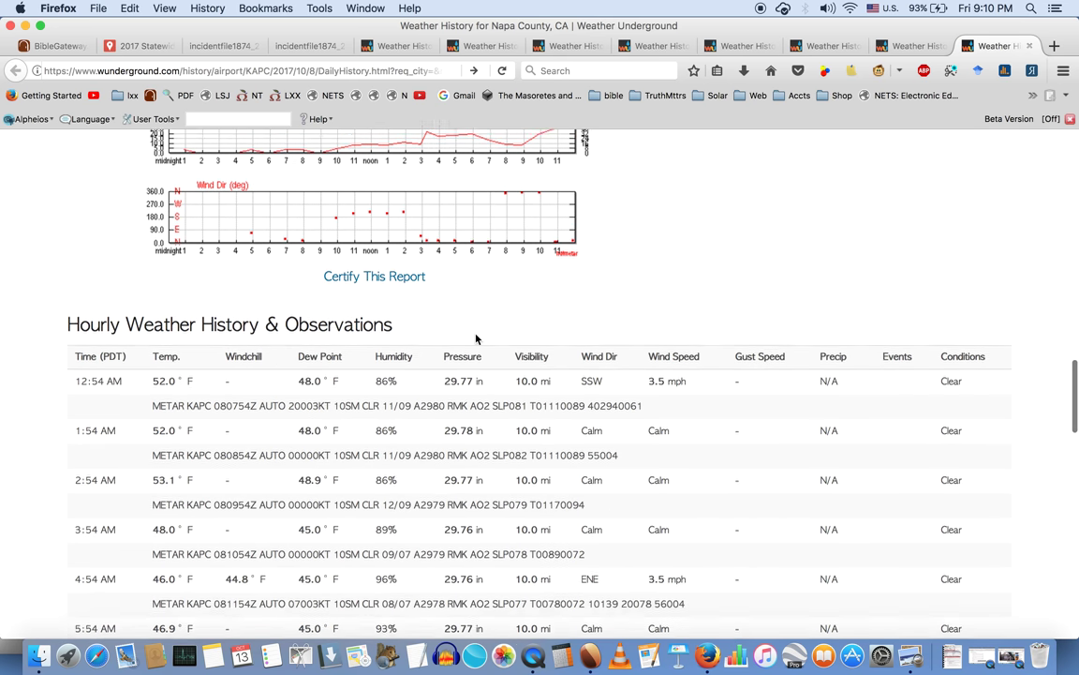
scroll(475, 338, "up", 8)
scroll(475, 338, "up", 3)
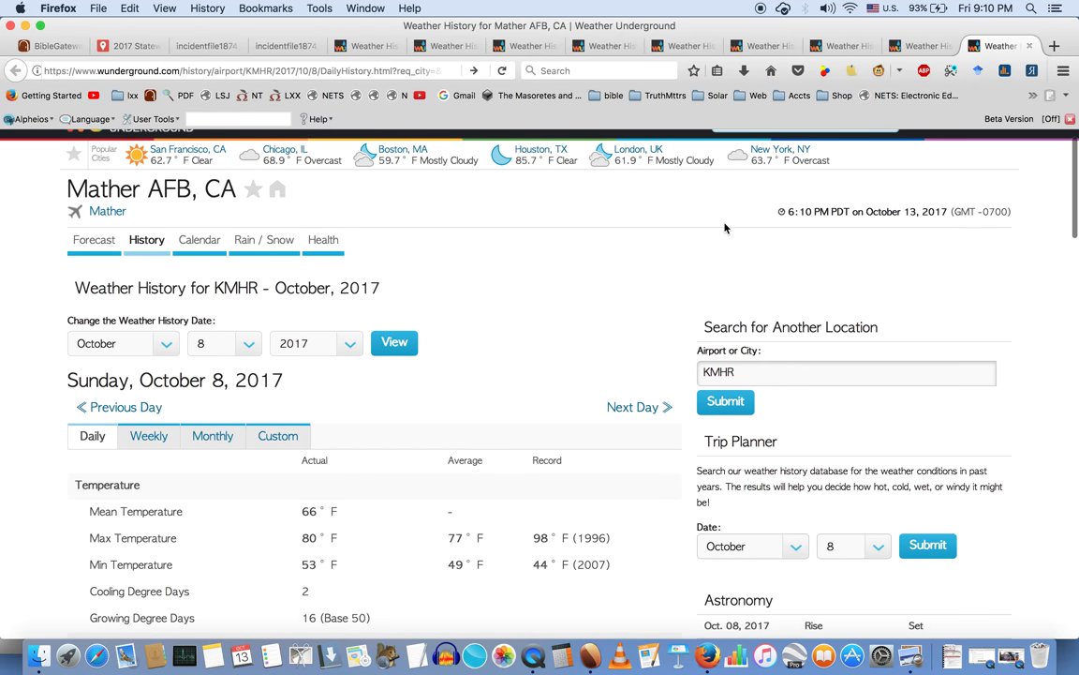
Scroll the Mather AFB (KMHR) history's wind rows, graphs and hourly table: 10 mph NW, 22 max, 26 gusts
scroll(724, 227, "down", 10)
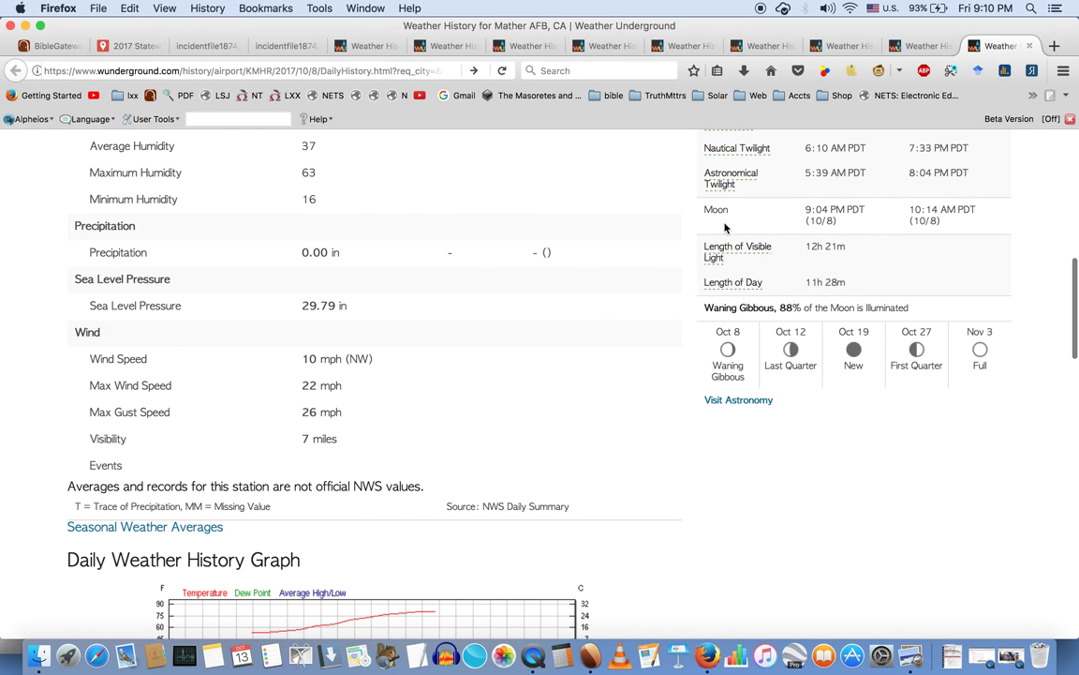
scroll(489, 362, "up", 10)
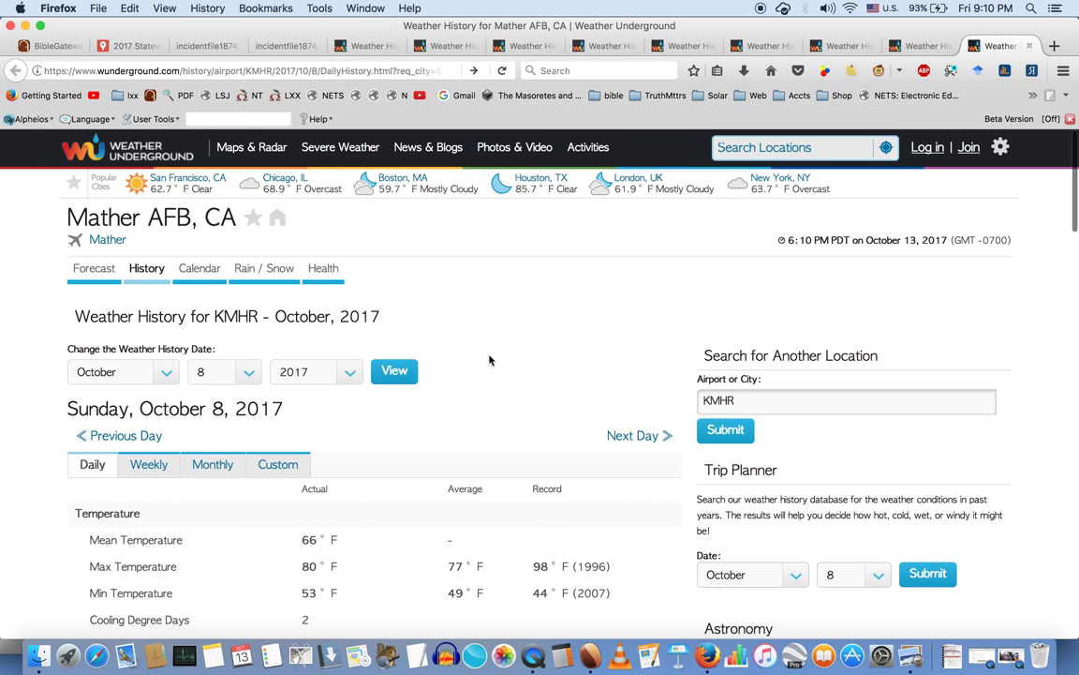
scroll(489, 360, "down", 11)
scroll(490, 359, "down", 2)
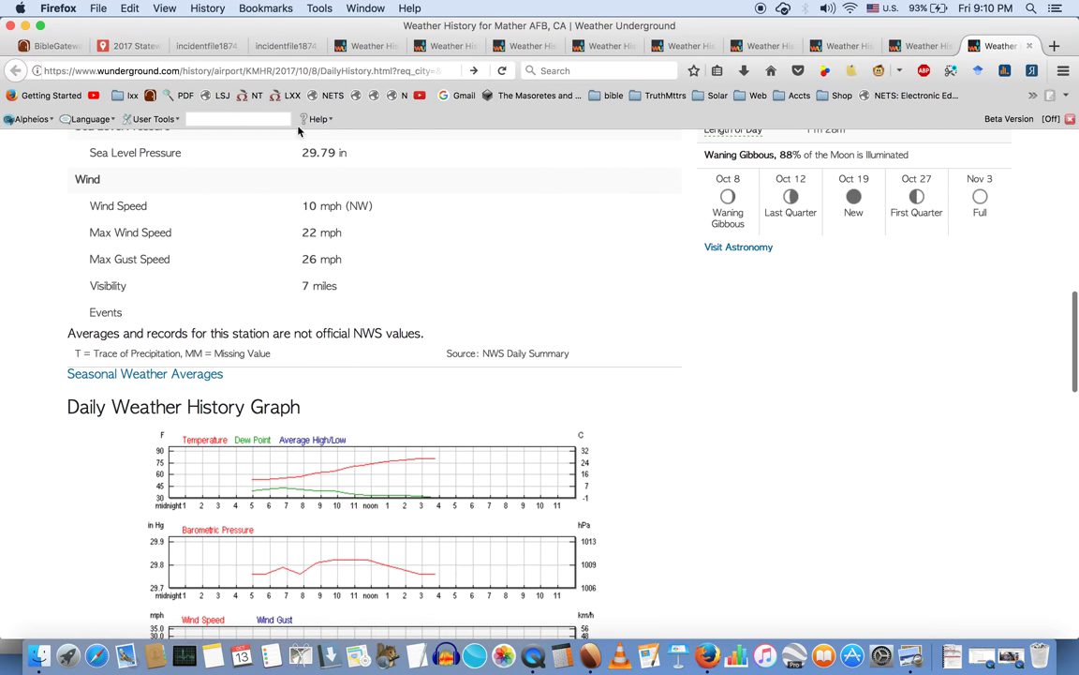
scroll(509, 242, "up", 10)
scroll(508, 243, "down", 11)
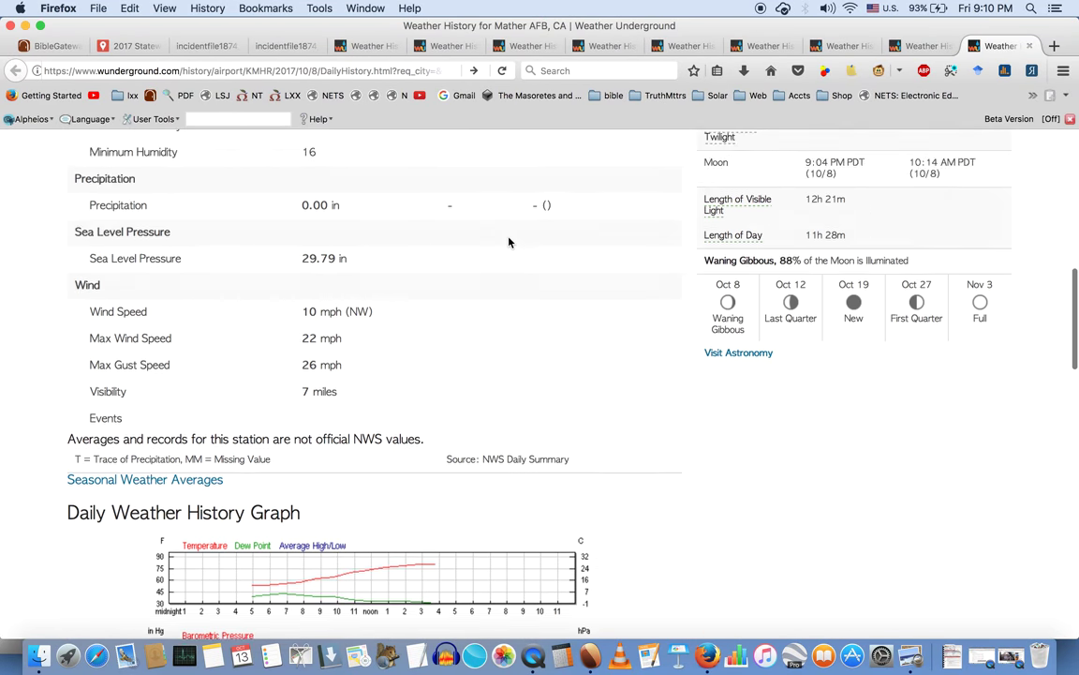
scroll(509, 300, "up", 1)
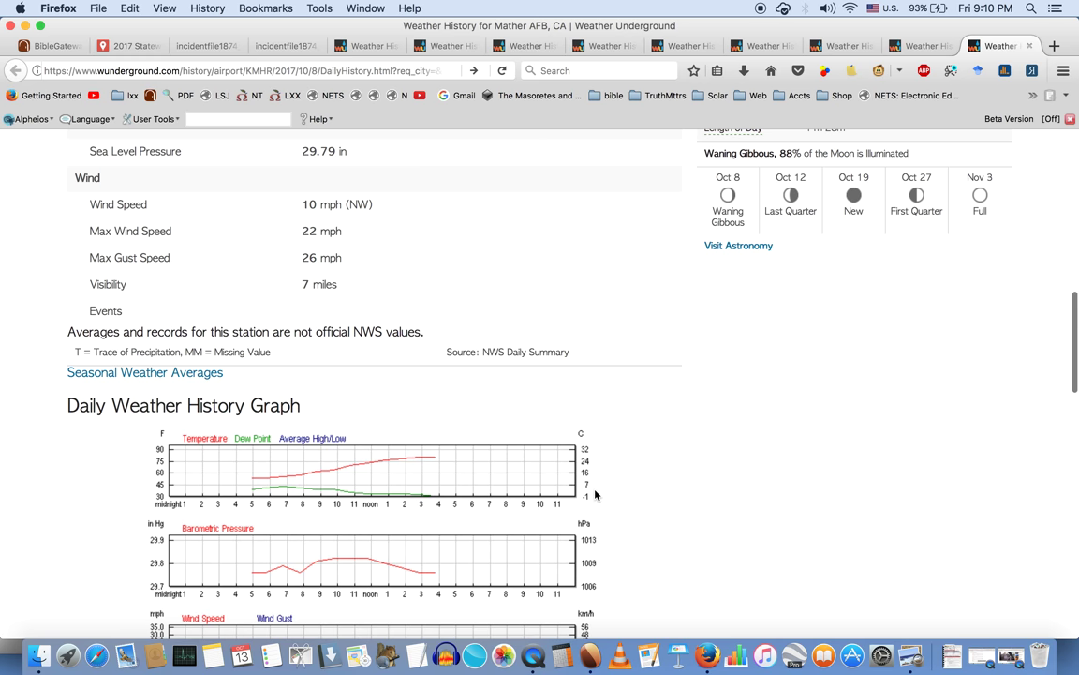
scroll(595, 491, "down", 6)
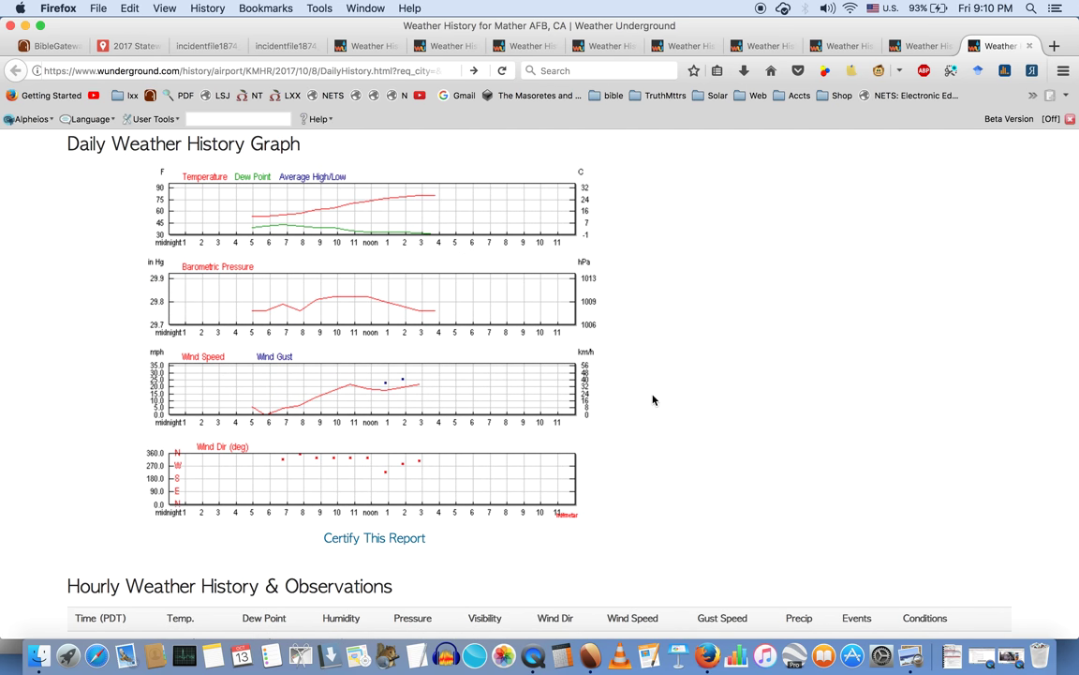
scroll(662, 503, "down", 10)
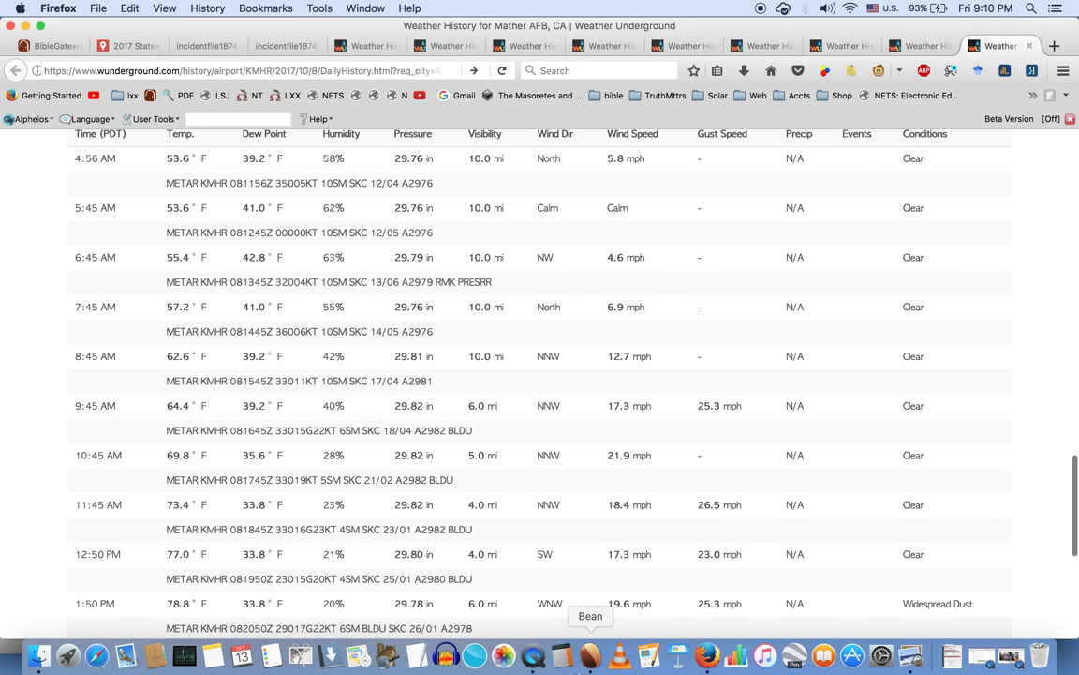
left_click(590, 656)
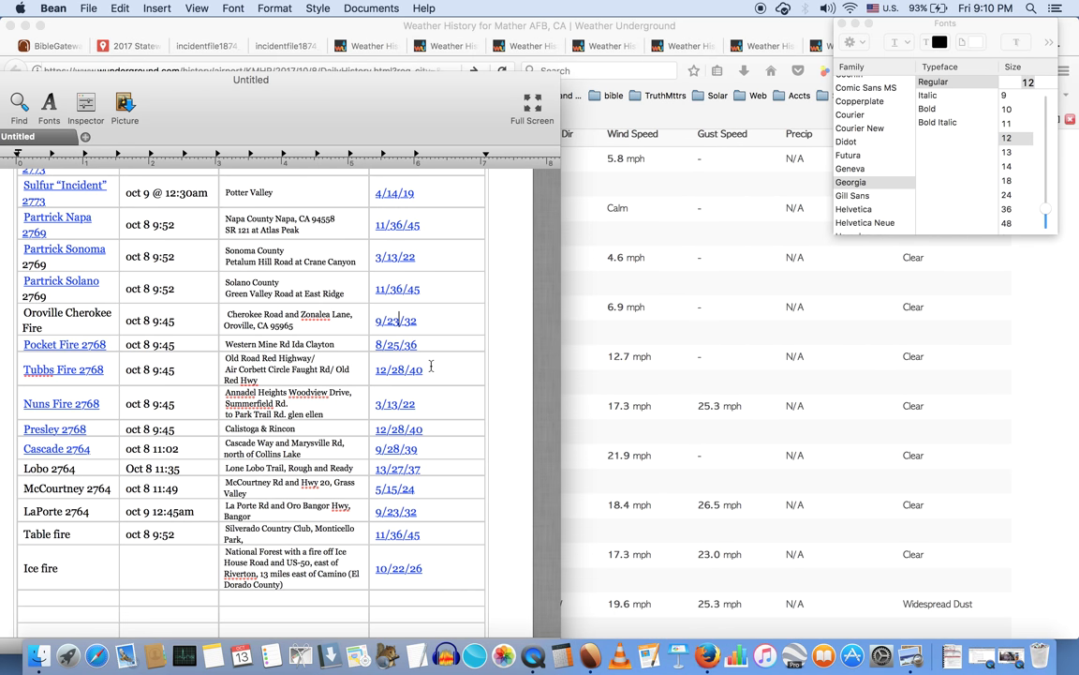
scroll(431, 366, "up", 5)
scroll(431, 366, "down", 1)
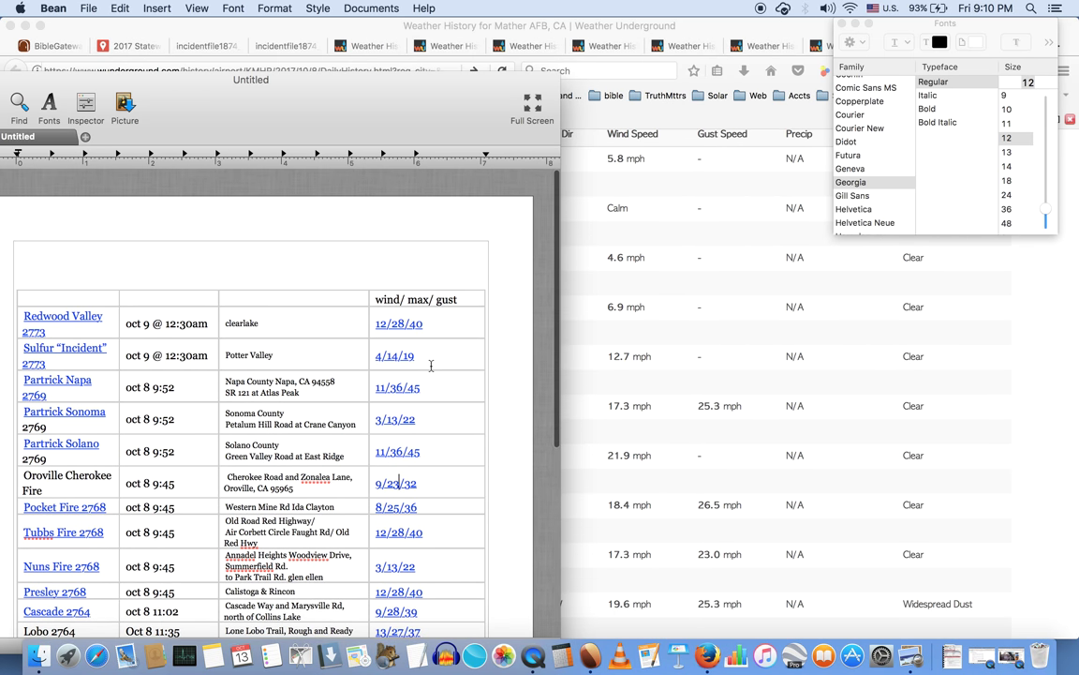
left_click(709, 229)
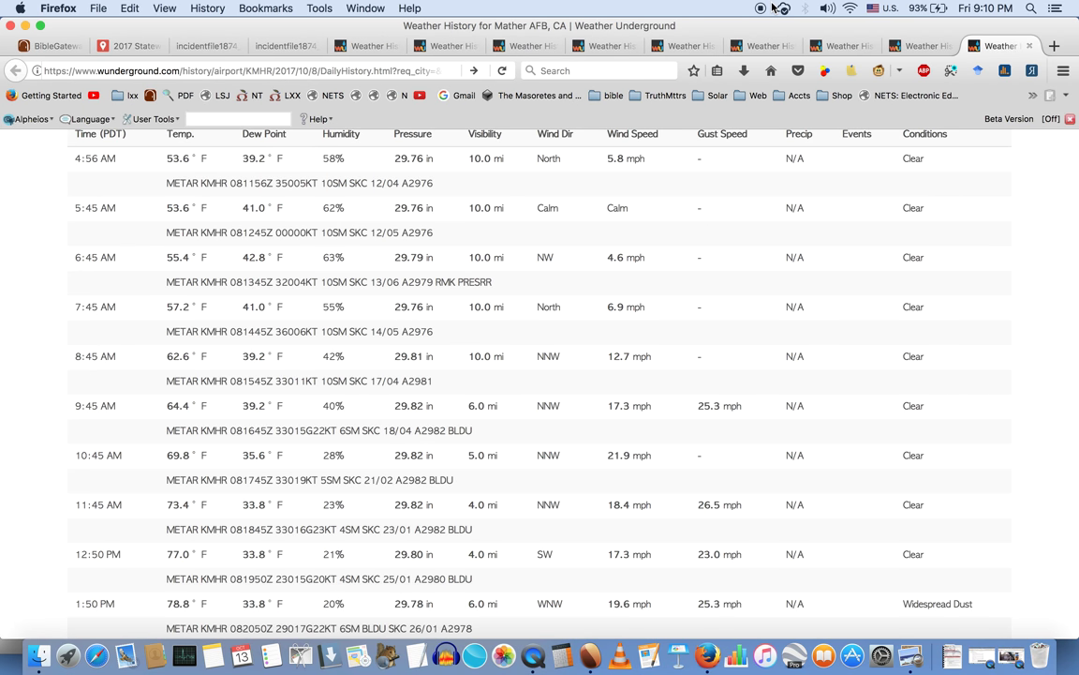